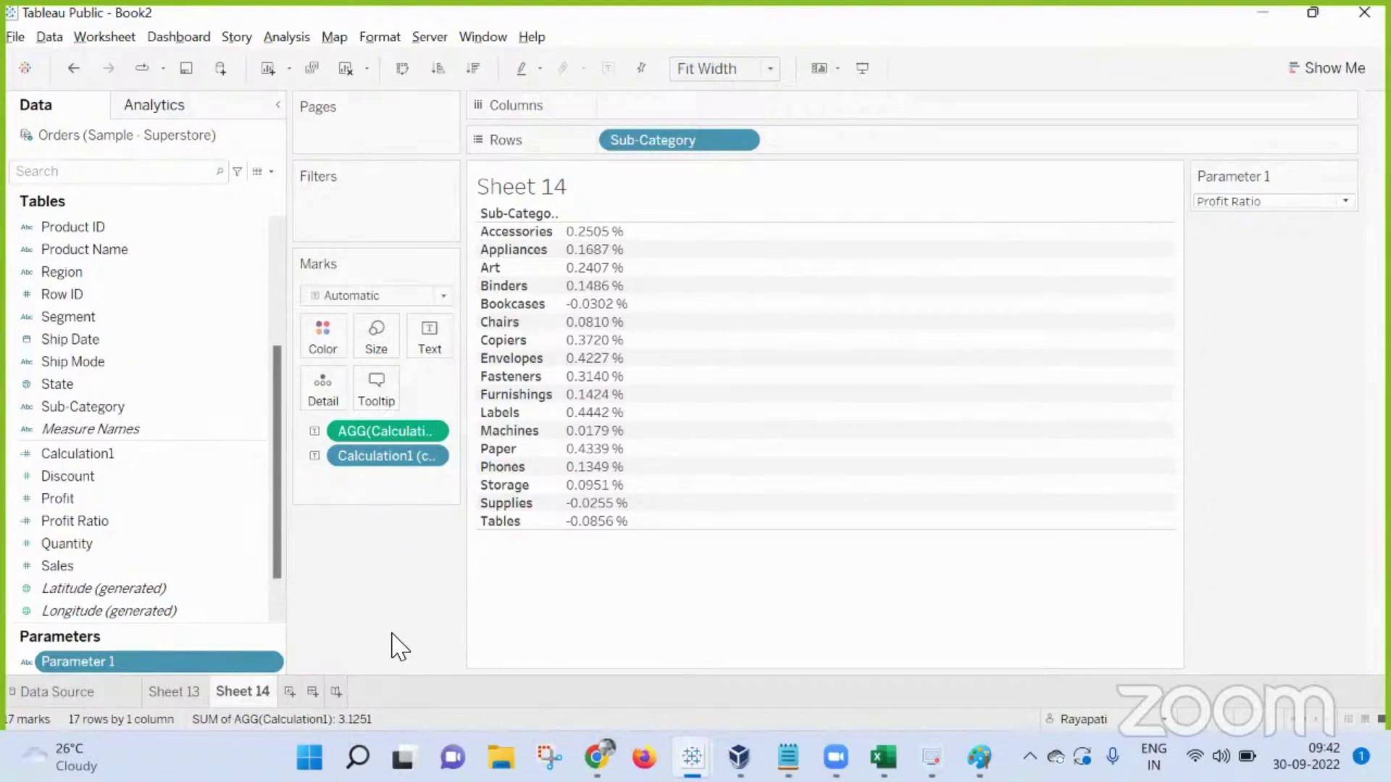
Step: Add a new blank worksheet, check the existing Sheet 13 and Sheet 14, and return to the new sheet
left_click(290, 692)
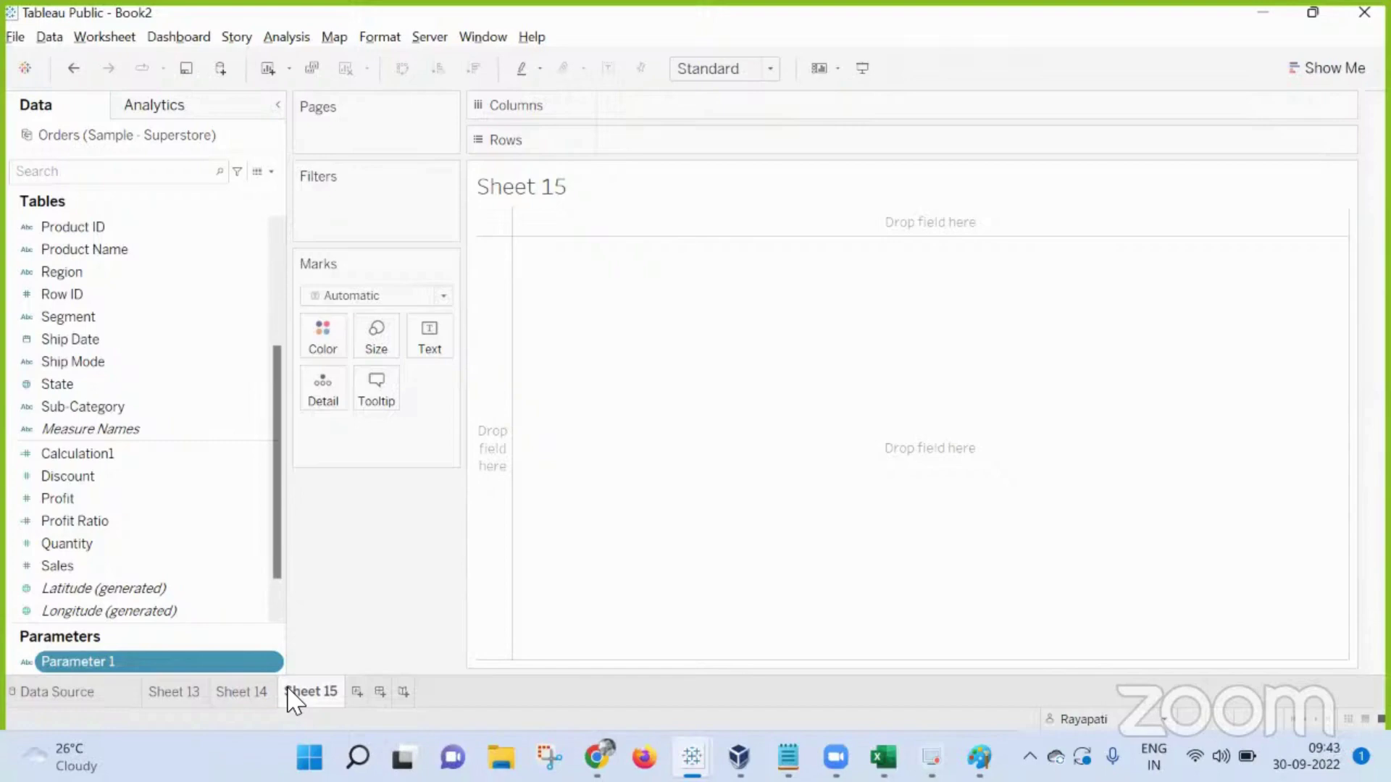
mouse_move(275, 688)
left_click(195, 692)
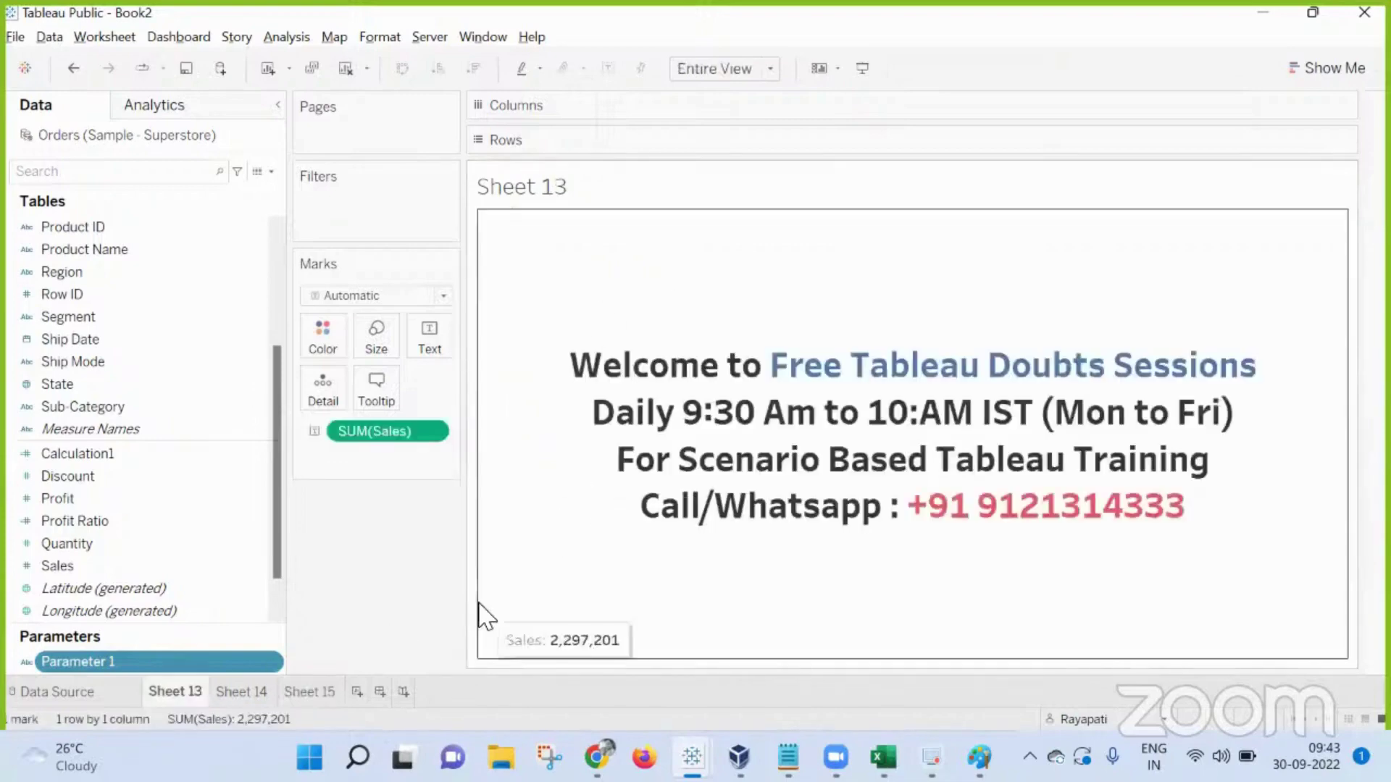
left_click(266, 694)
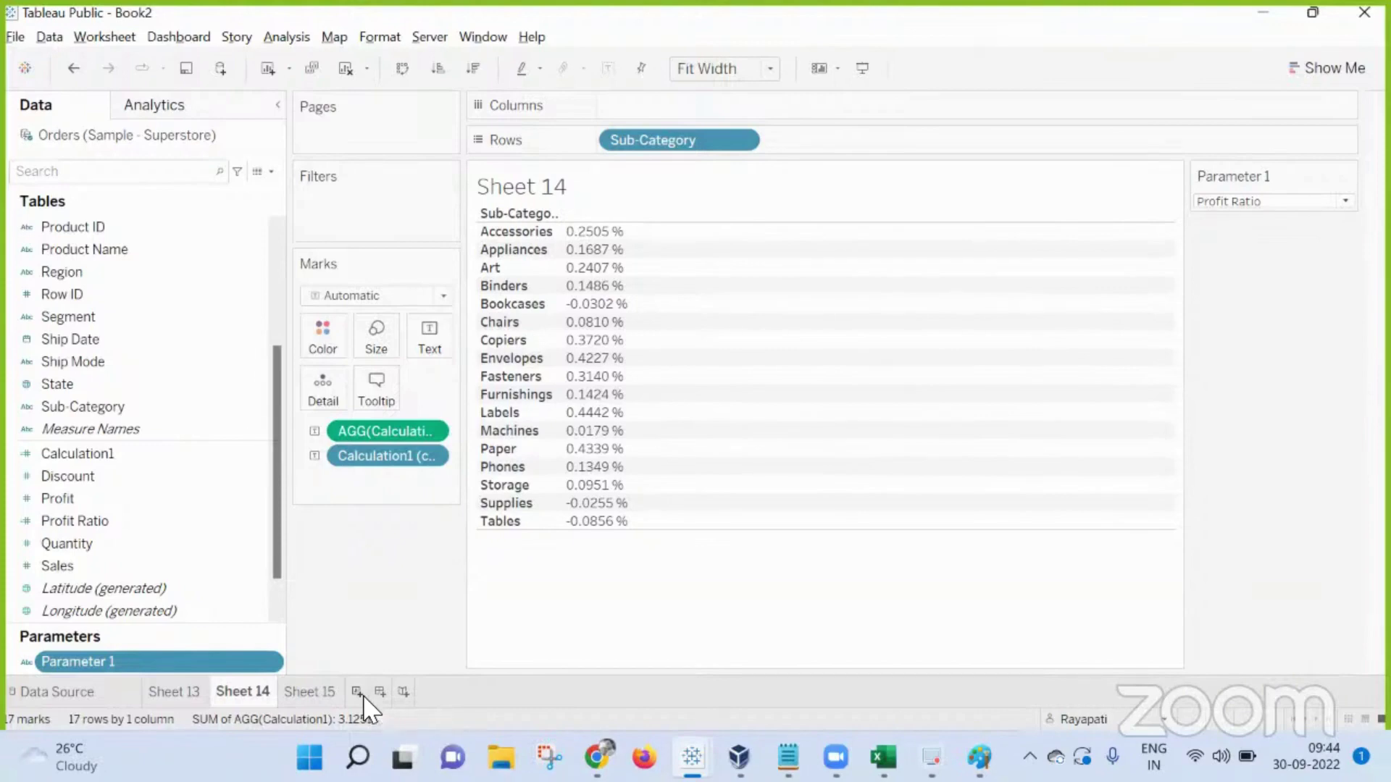
mouse_move(572, 235)
left_click(329, 697)
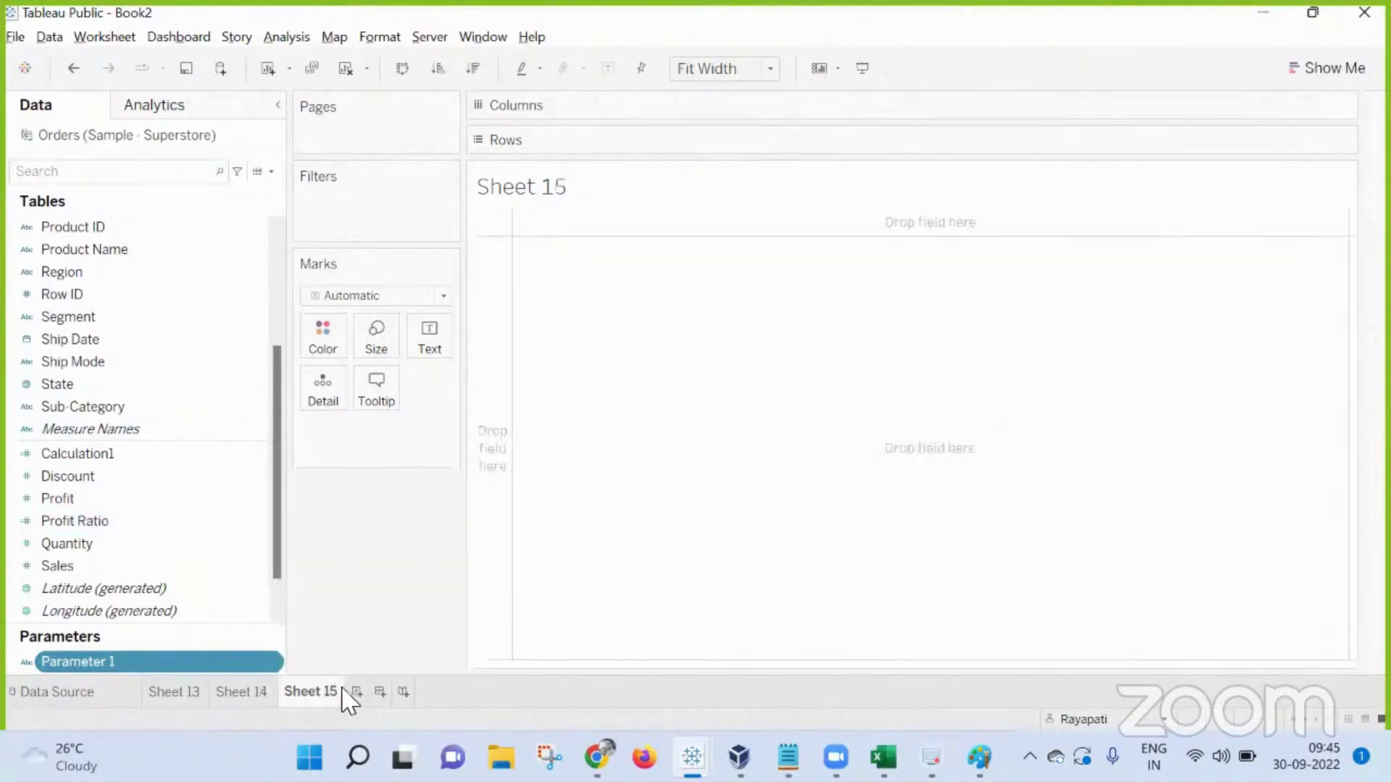
Step: Build a table with Order ID and Product Name as rows, adding all members, and Sales as the text values
scroll(84, 362, "up", 2)
left_click_drag(80, 319, 711, 140)
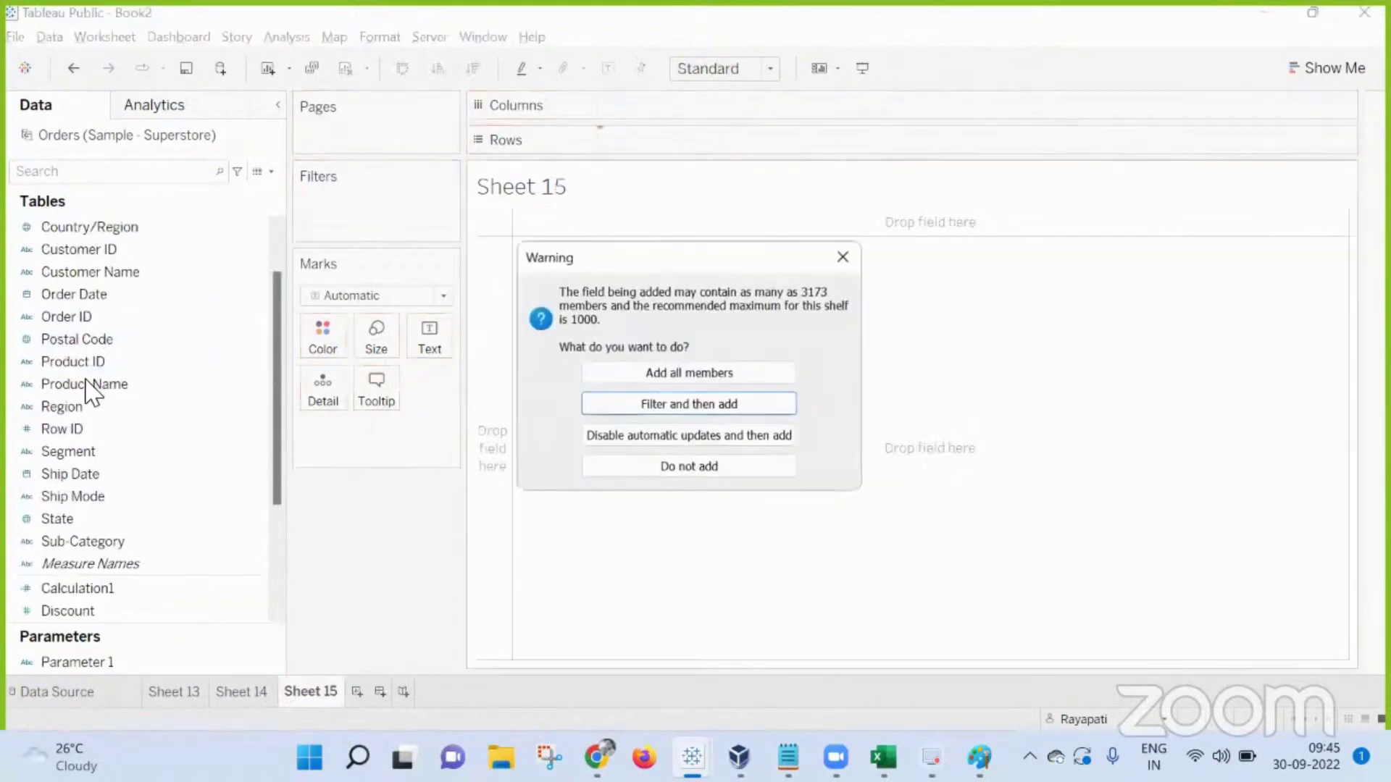
left_click(655, 372)
left_click_drag(130, 386, 1059, 140)
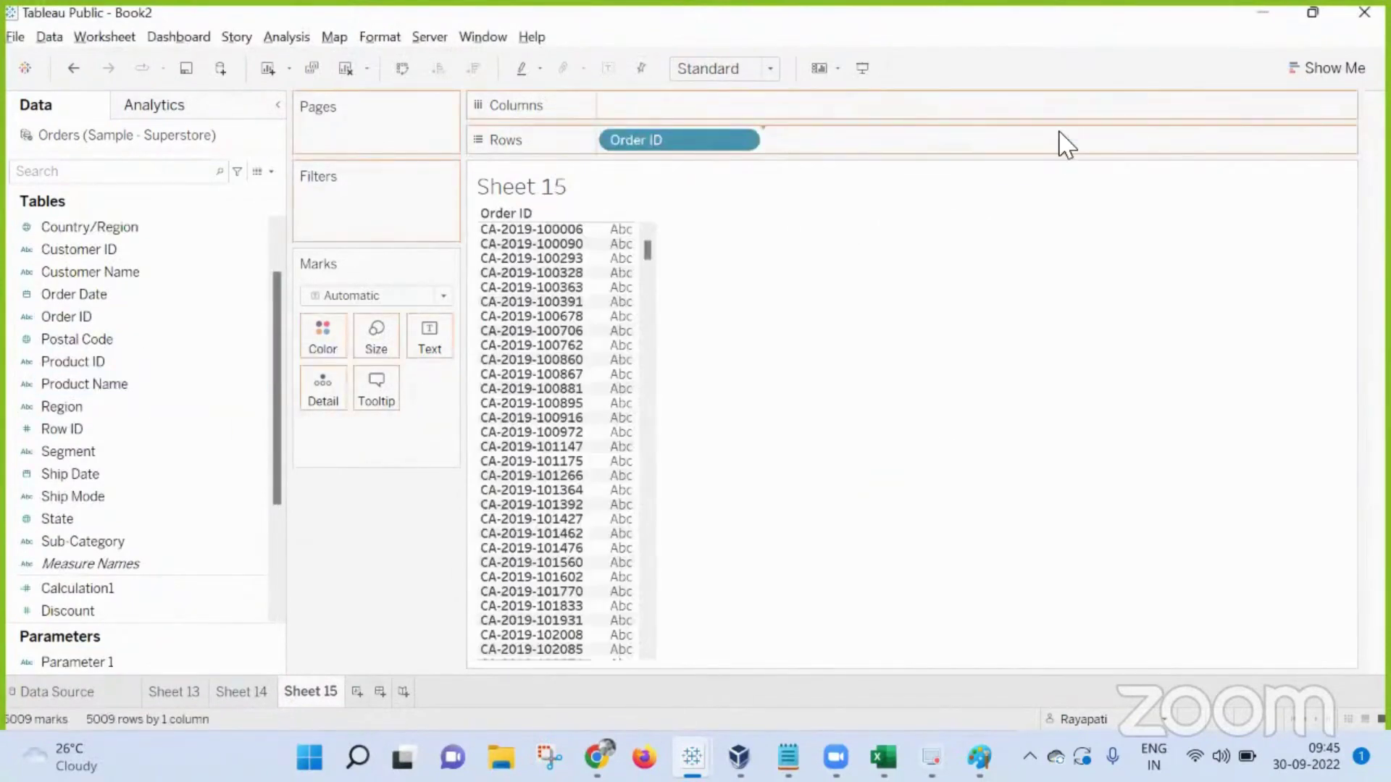
left_click(724, 378)
scroll(179, 495, "down", 5)
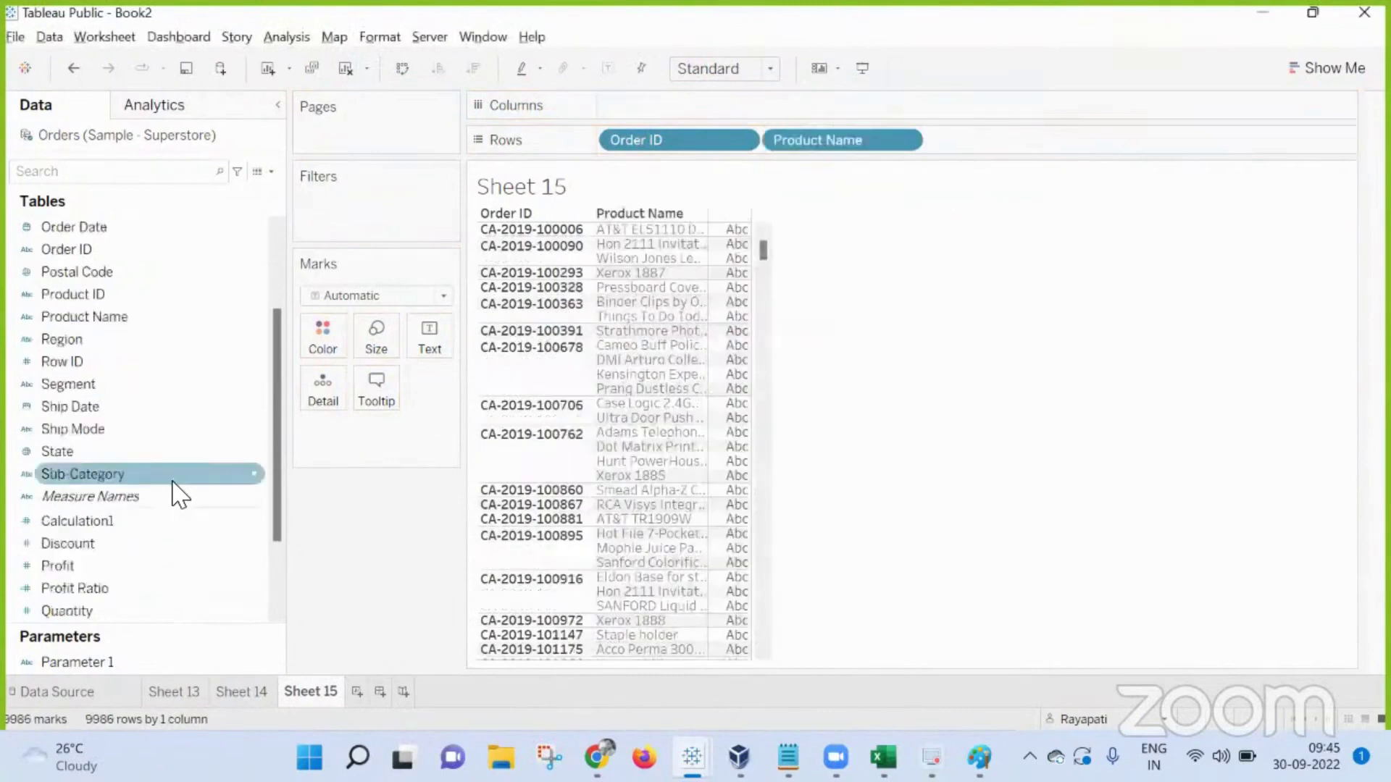
left_click_drag(103, 523, 429, 343)
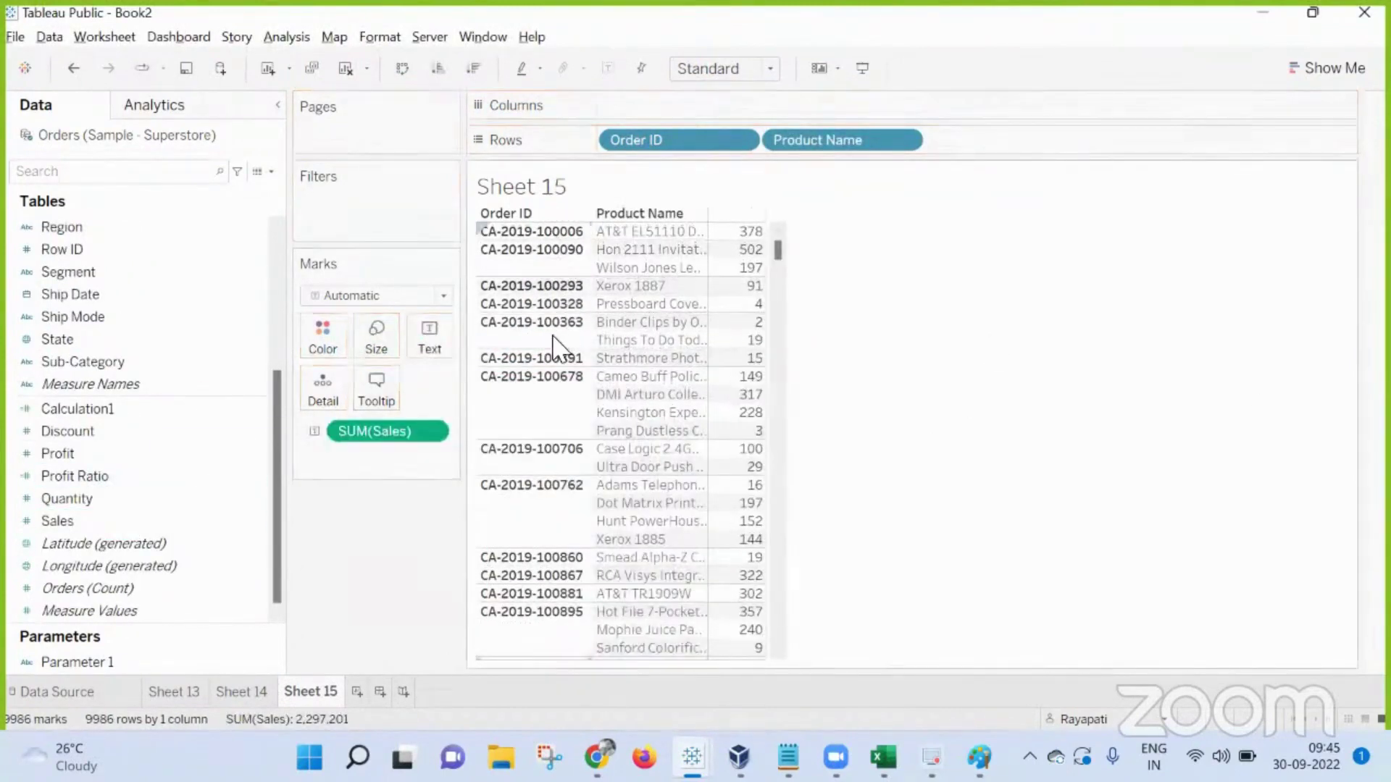
Step: View the table in presentation mode, look through its rows and return to the worksheet editing view
left_click(862, 68)
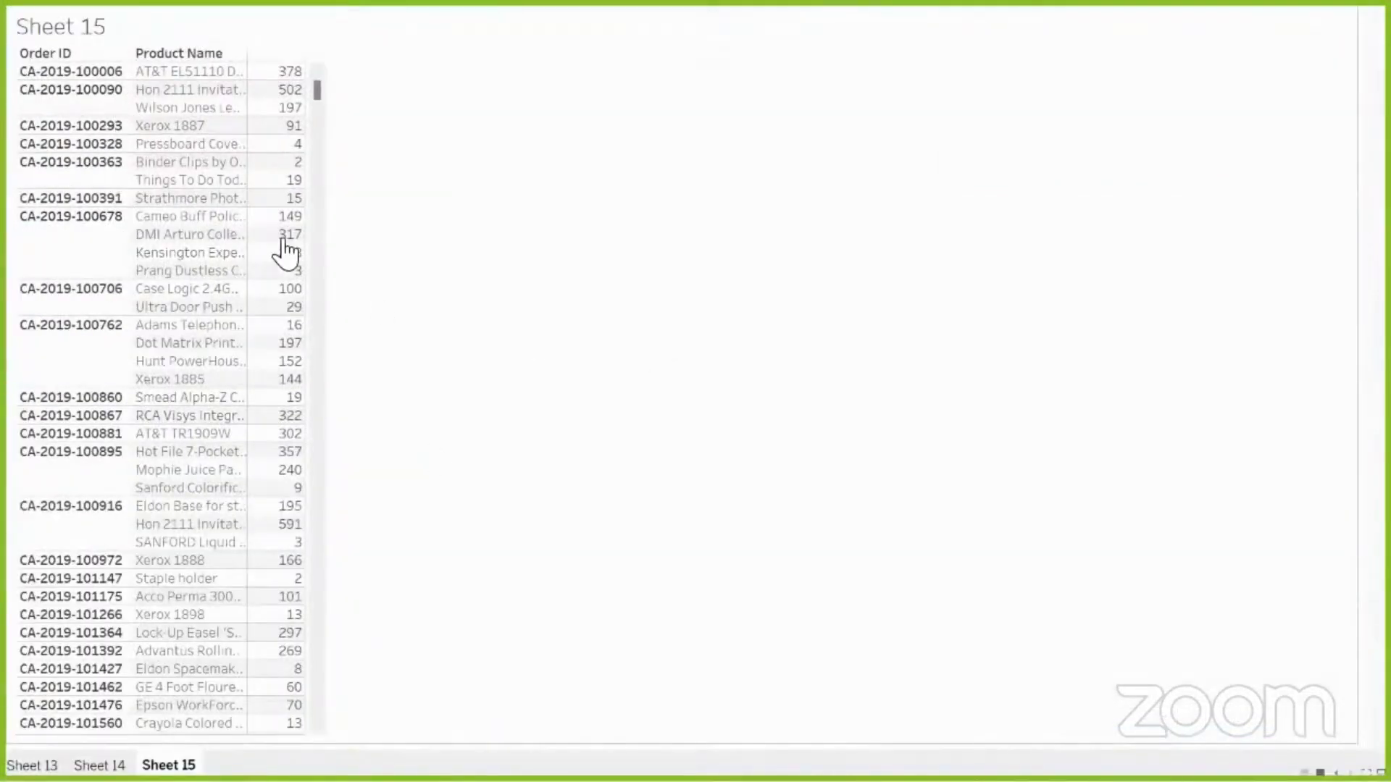
scroll(286, 243, "down", 5)
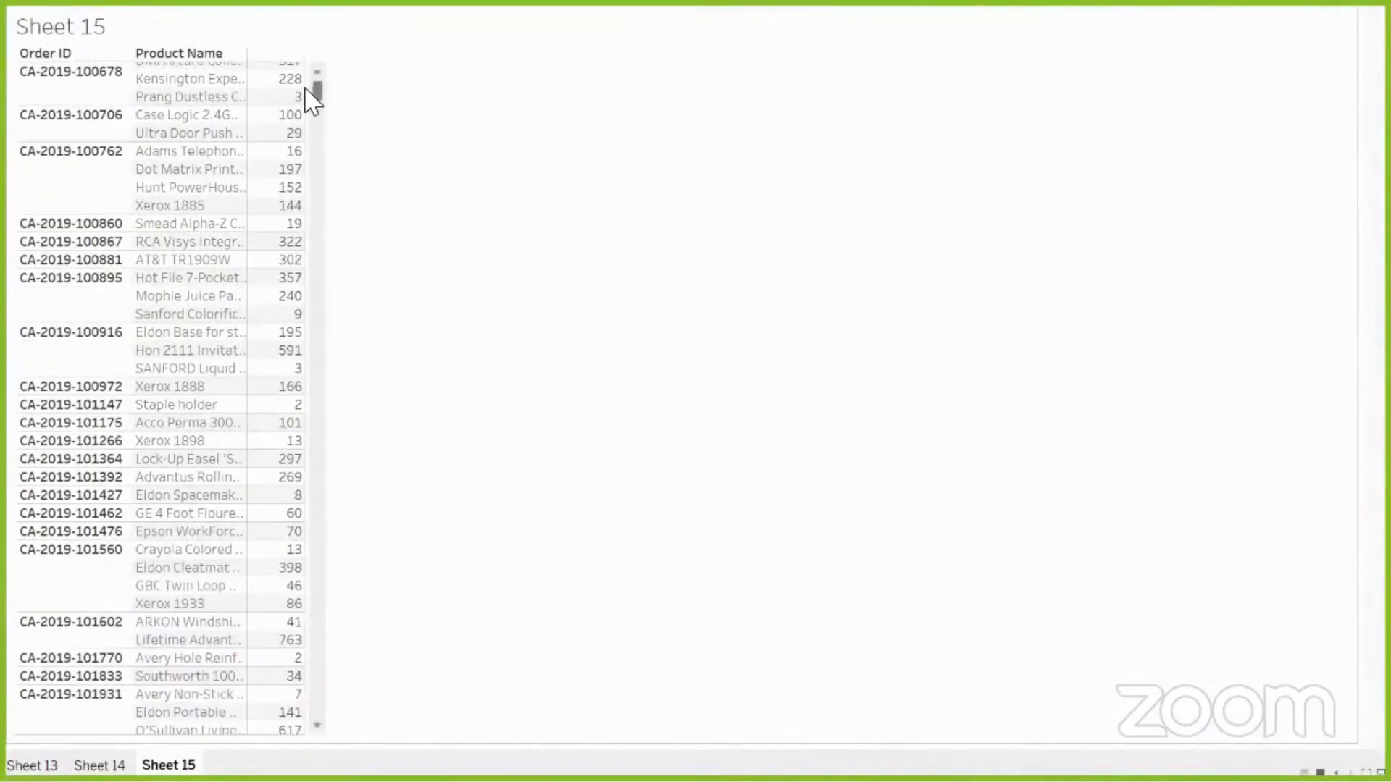
left_click_drag(323, 97, 342, 62)
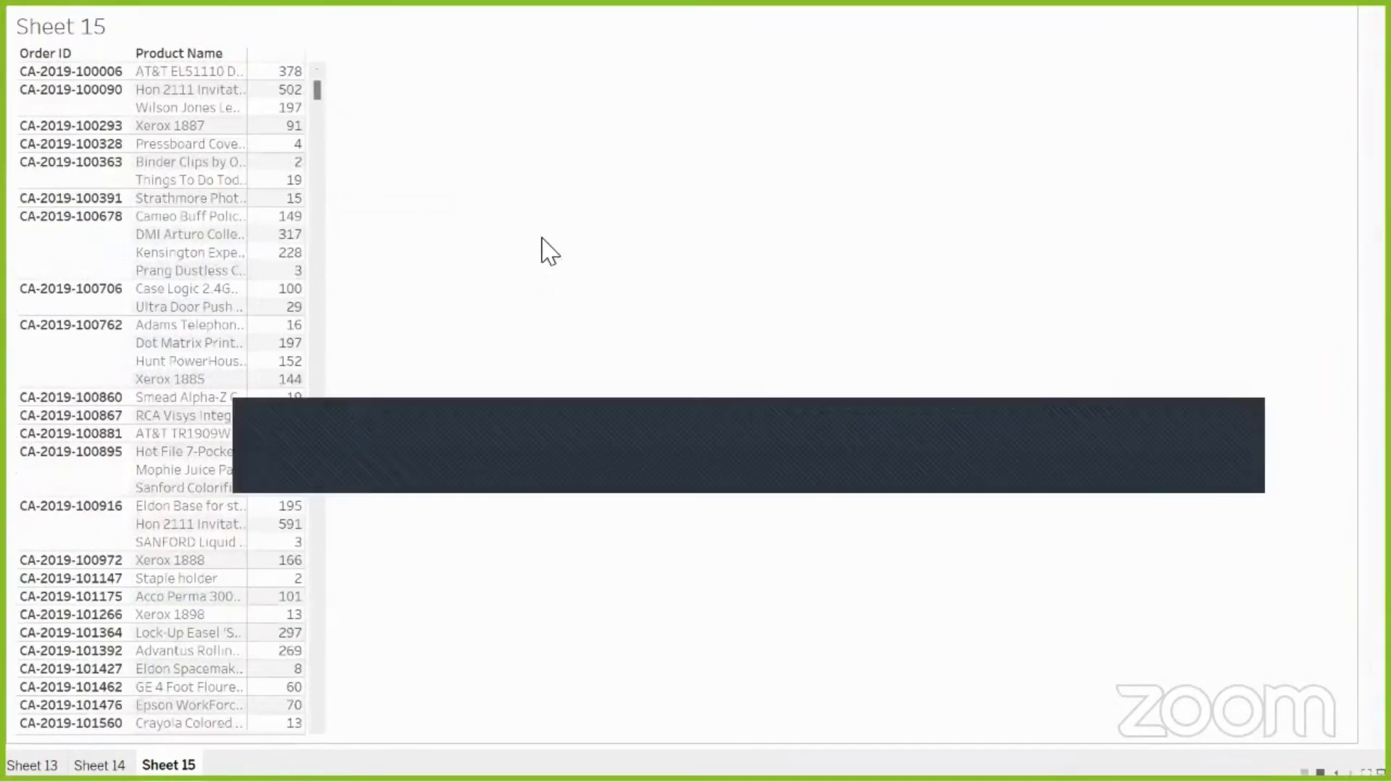
key("Escape")
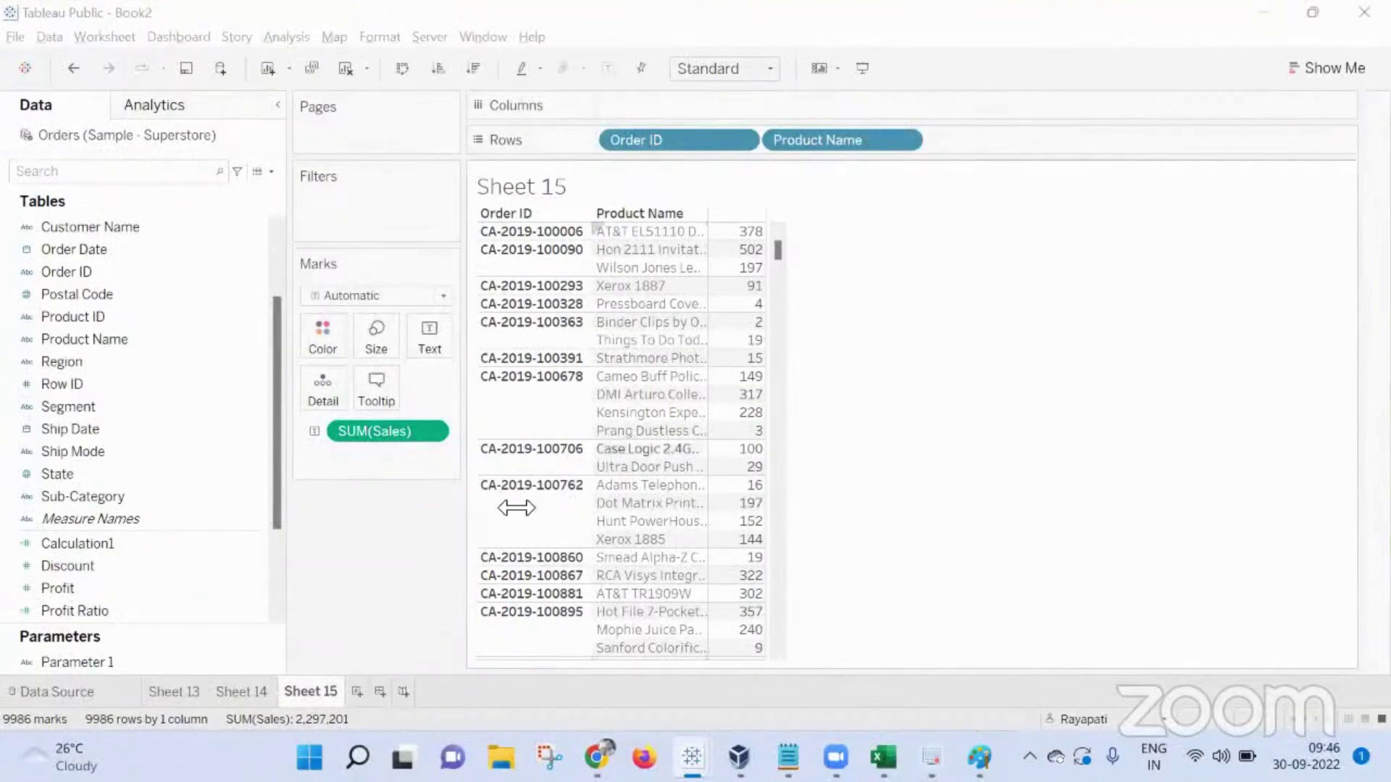
Step: Create an integer parameter with a range of allowable values: minimum 1, maximum 100 and step size 1
left_click_drag(261, 496, 322, 183)
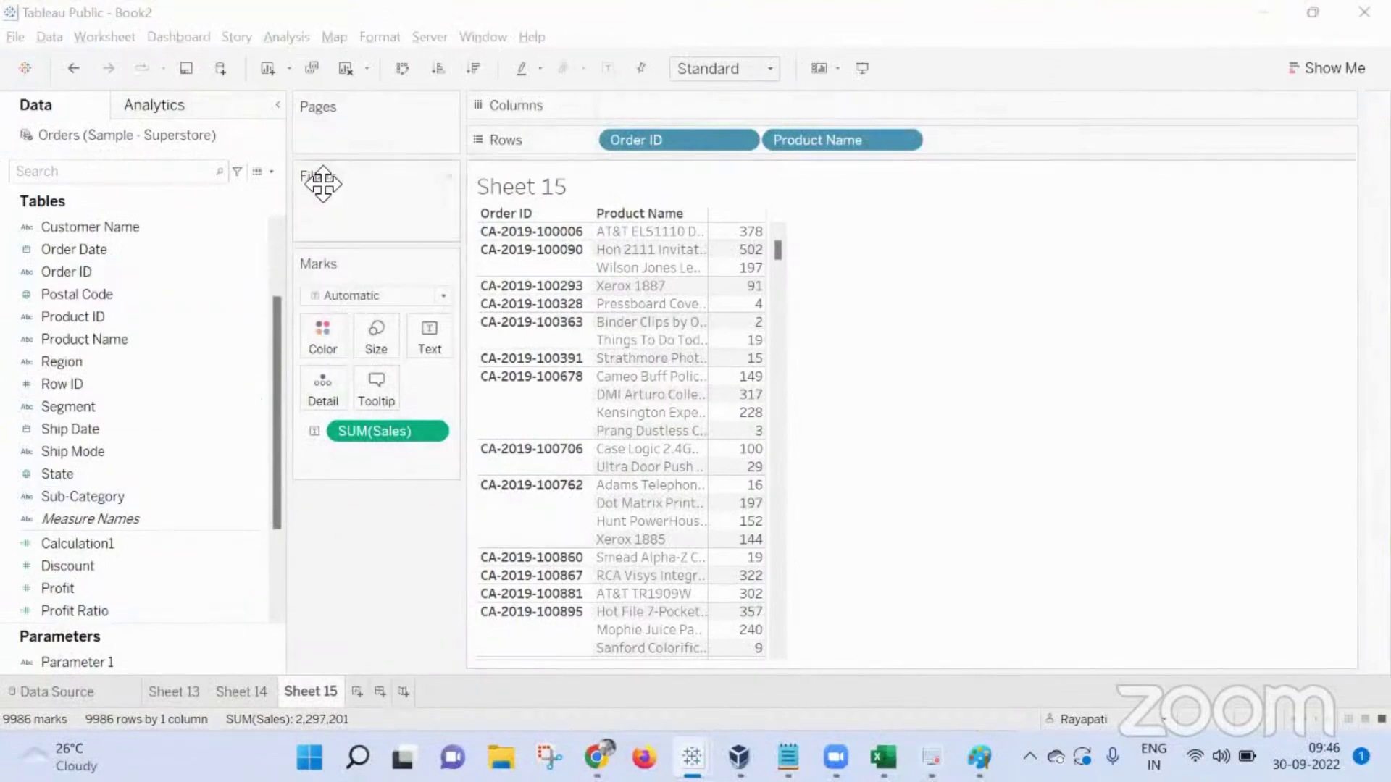
left_click(271, 172)
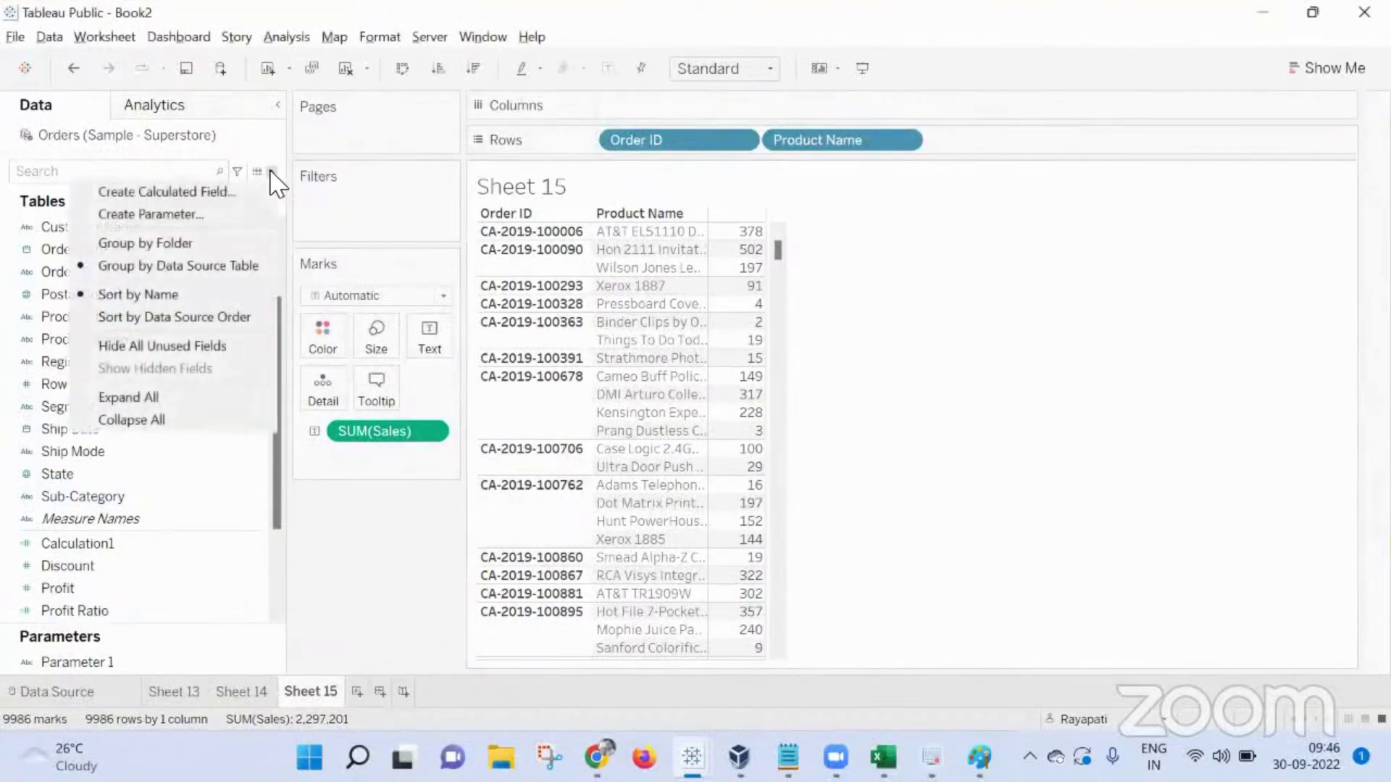
left_click(194, 216)
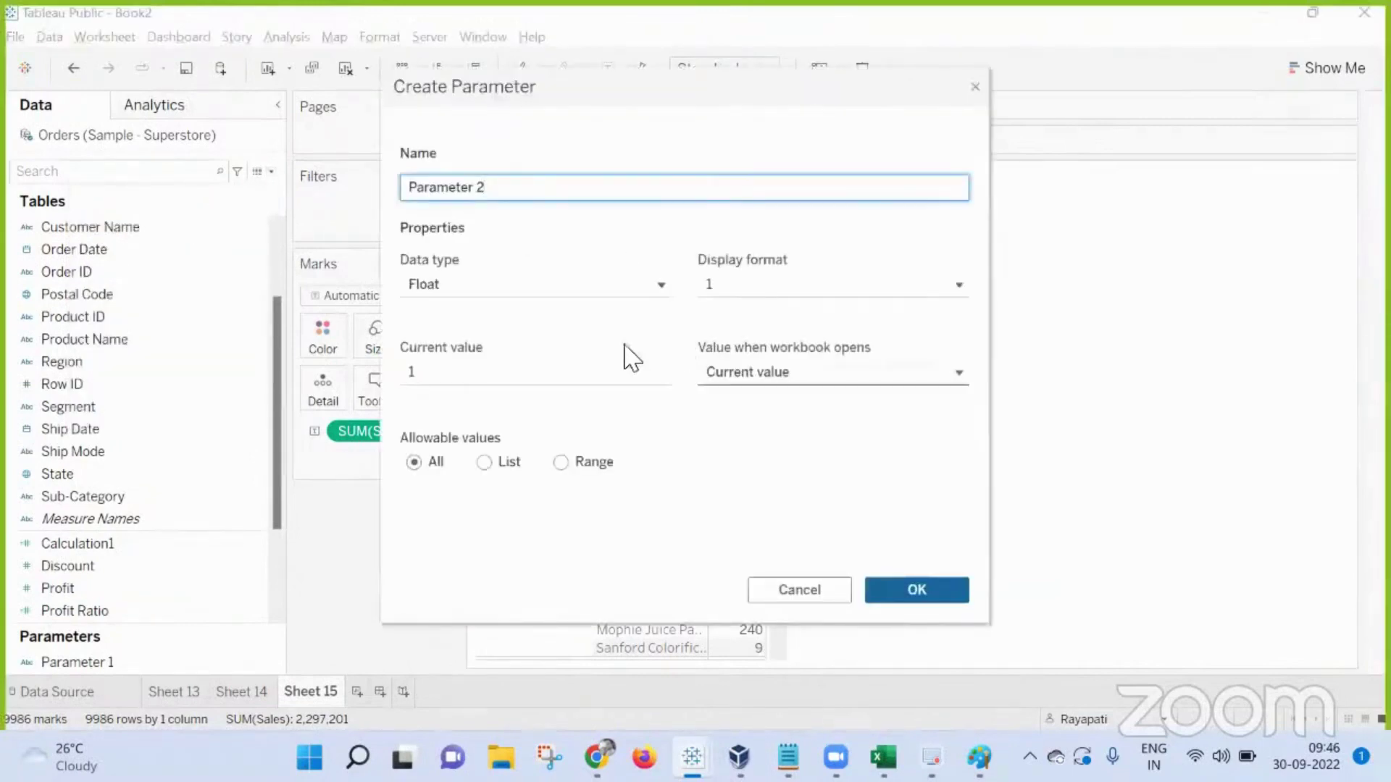
left_click(471, 290)
left_click(465, 335)
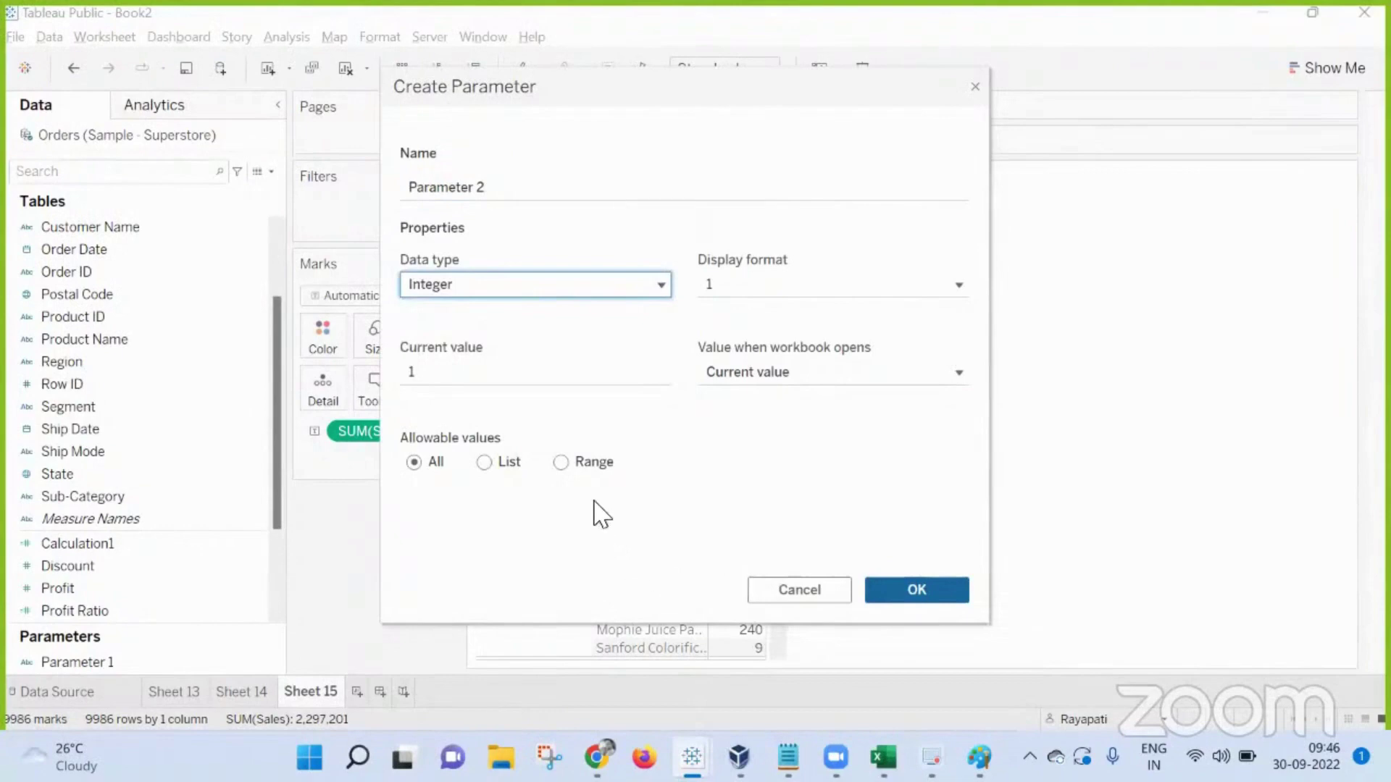
left_click(563, 464)
left_click(413, 527)
left_click(414, 574)
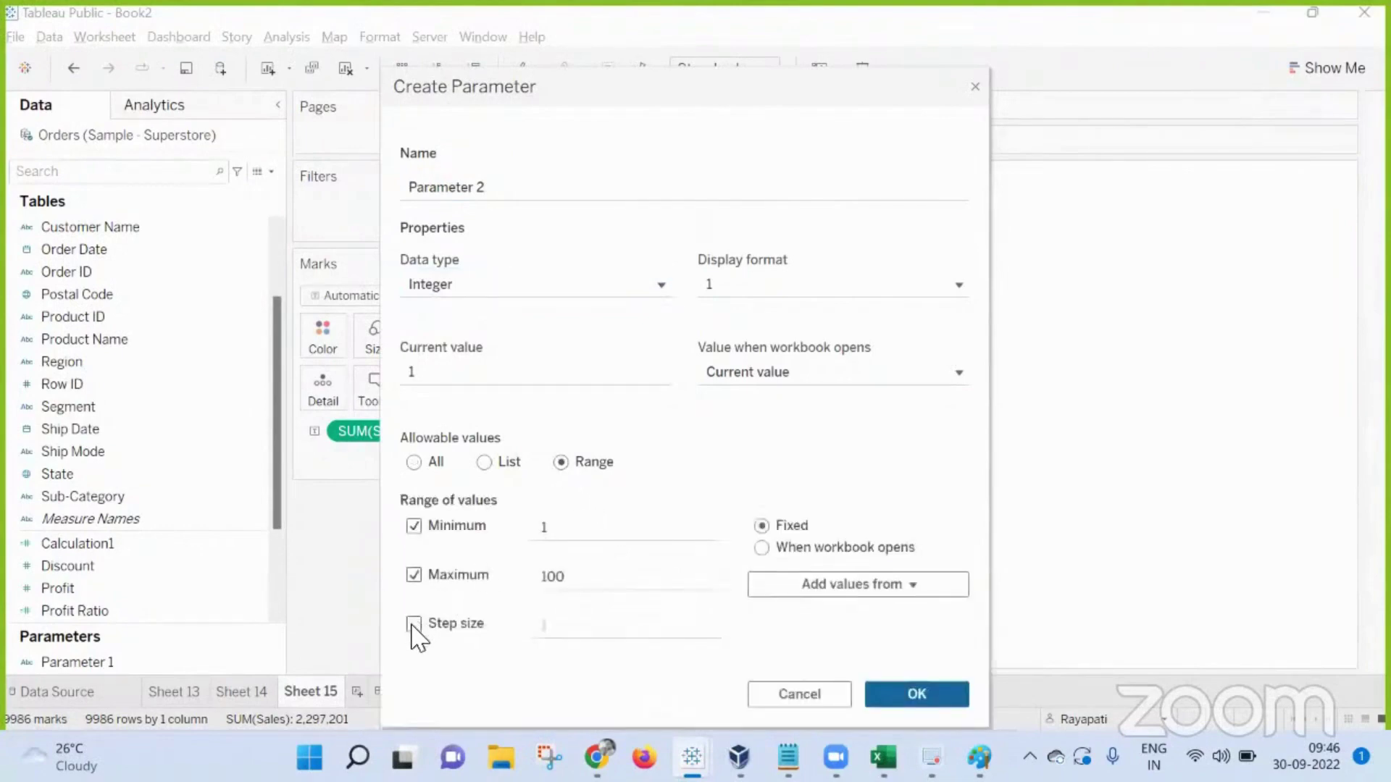
left_click(414, 624)
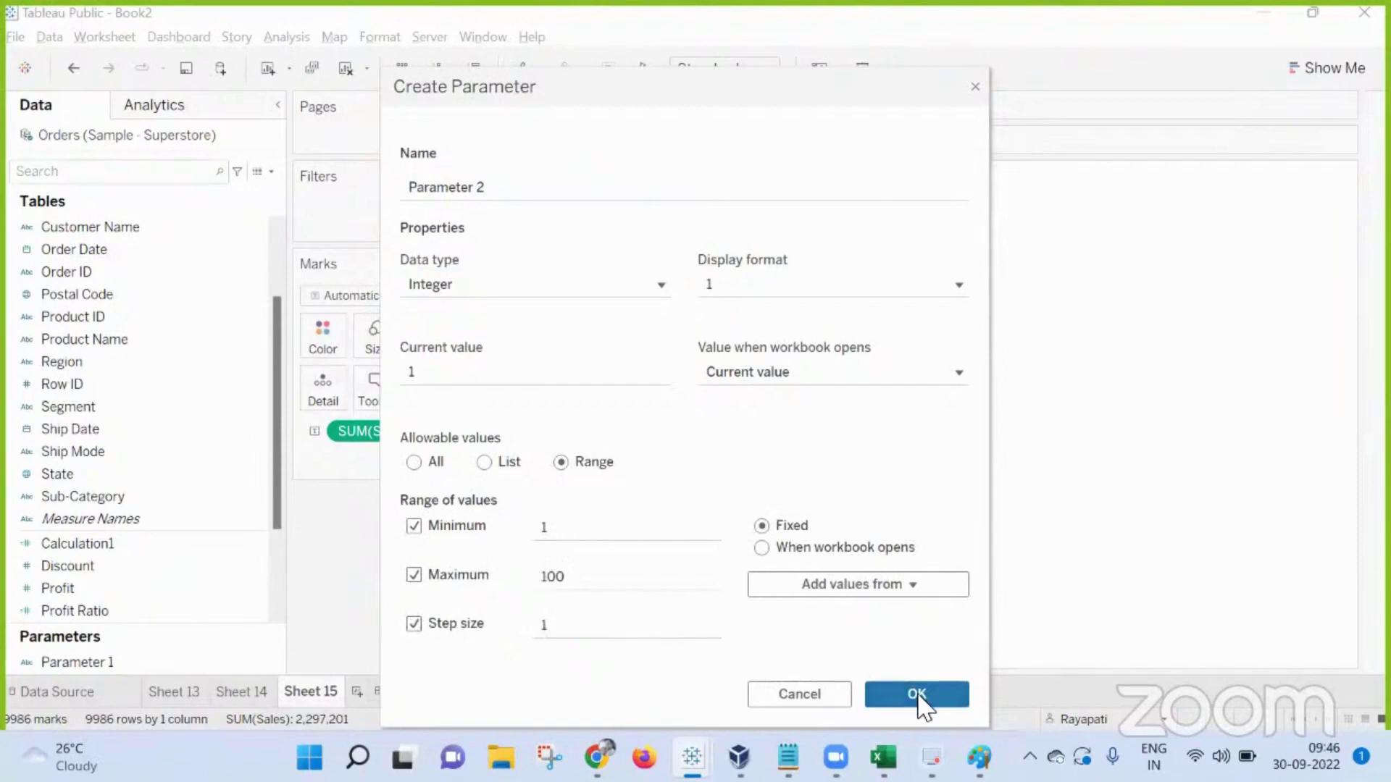
left_click(918, 695)
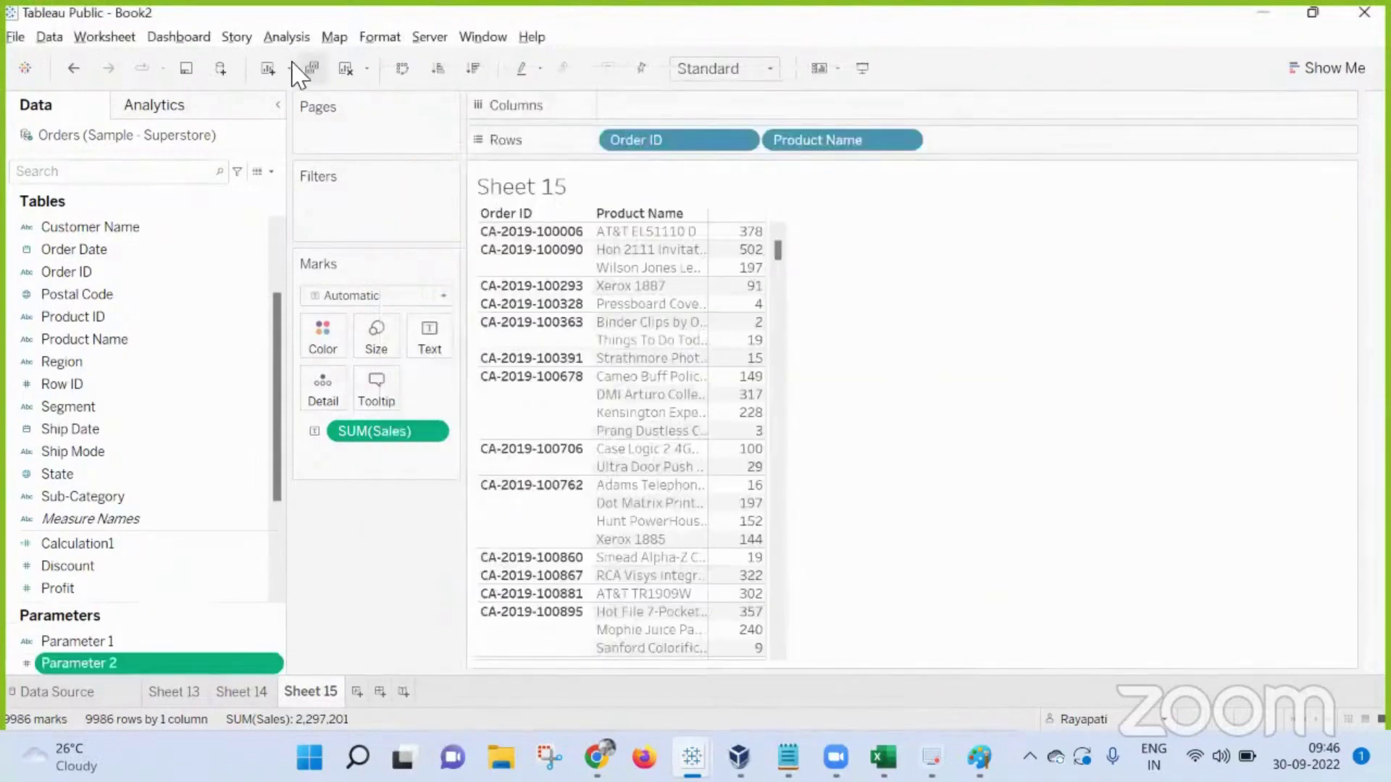
Step: Create a calculated field and begin its formula with If INDEX() IN ([Parameter 2]*100,([Parameter 2]*100 -100)
left_click(287, 37)
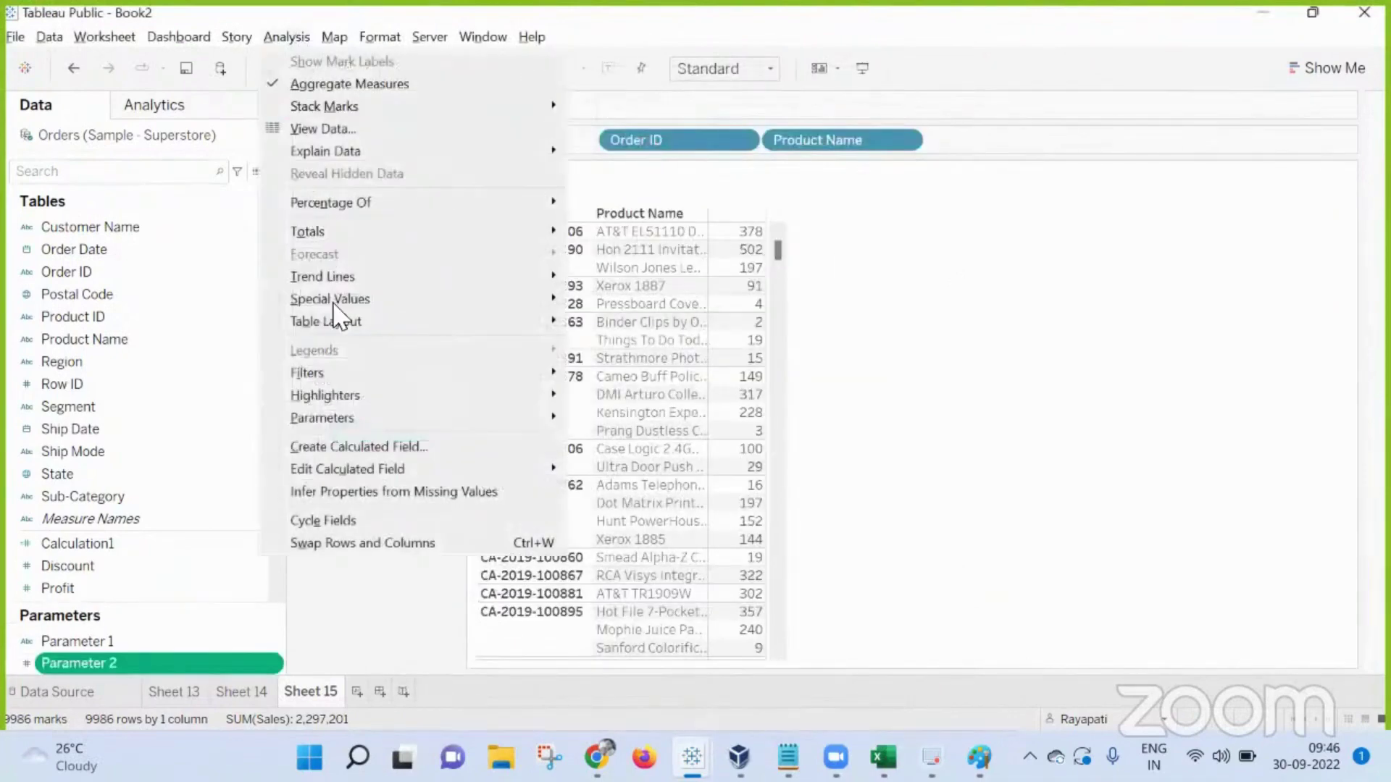
left_click(340, 441)
left_click(703, 521)
type("If ")
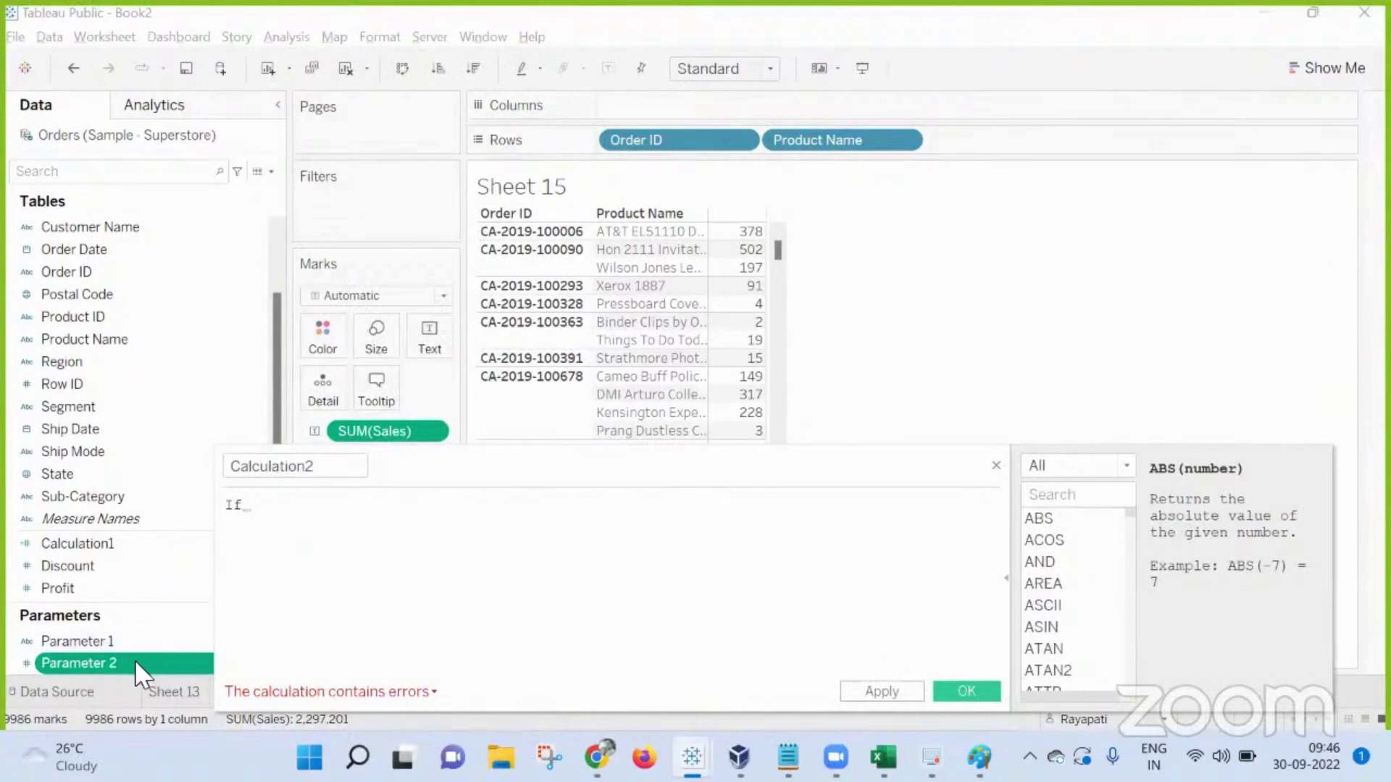
type("inde")
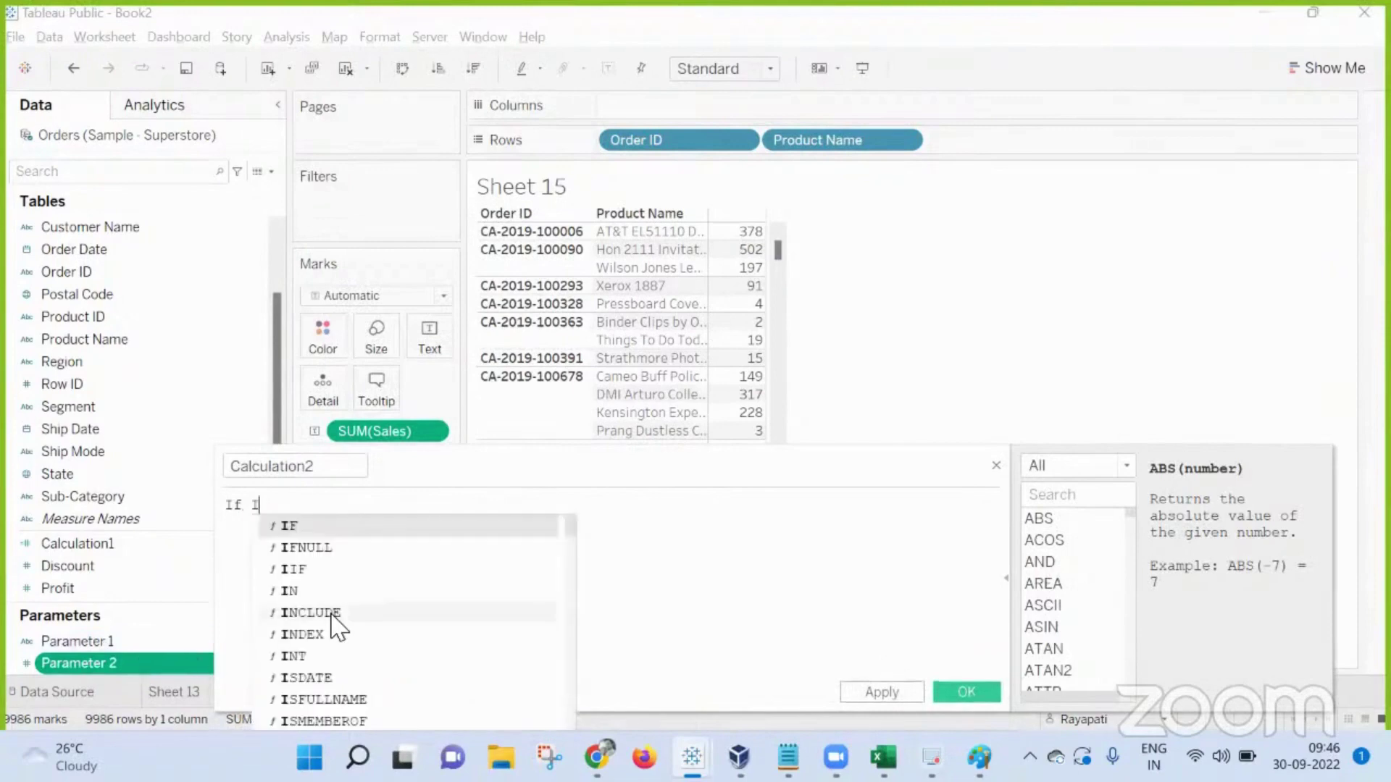
key("Return")
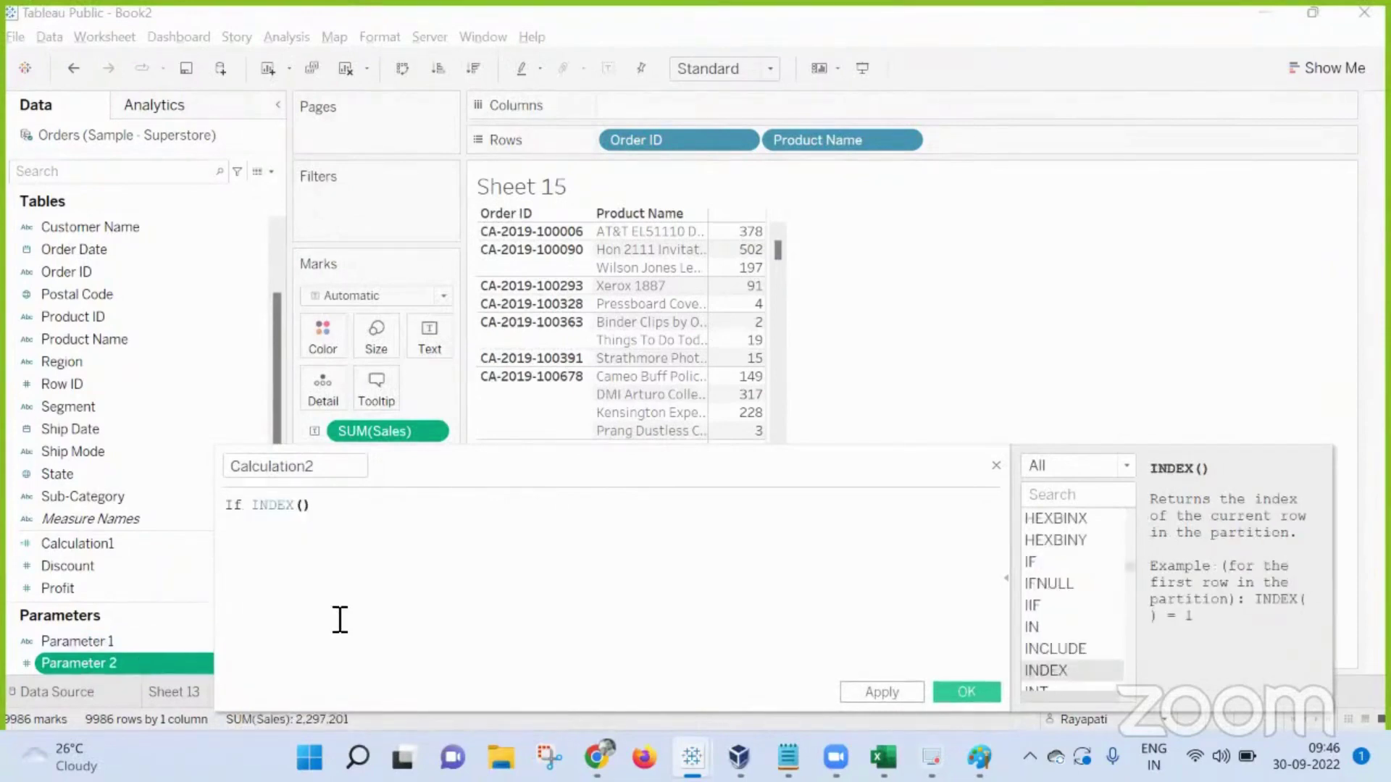
type(".")
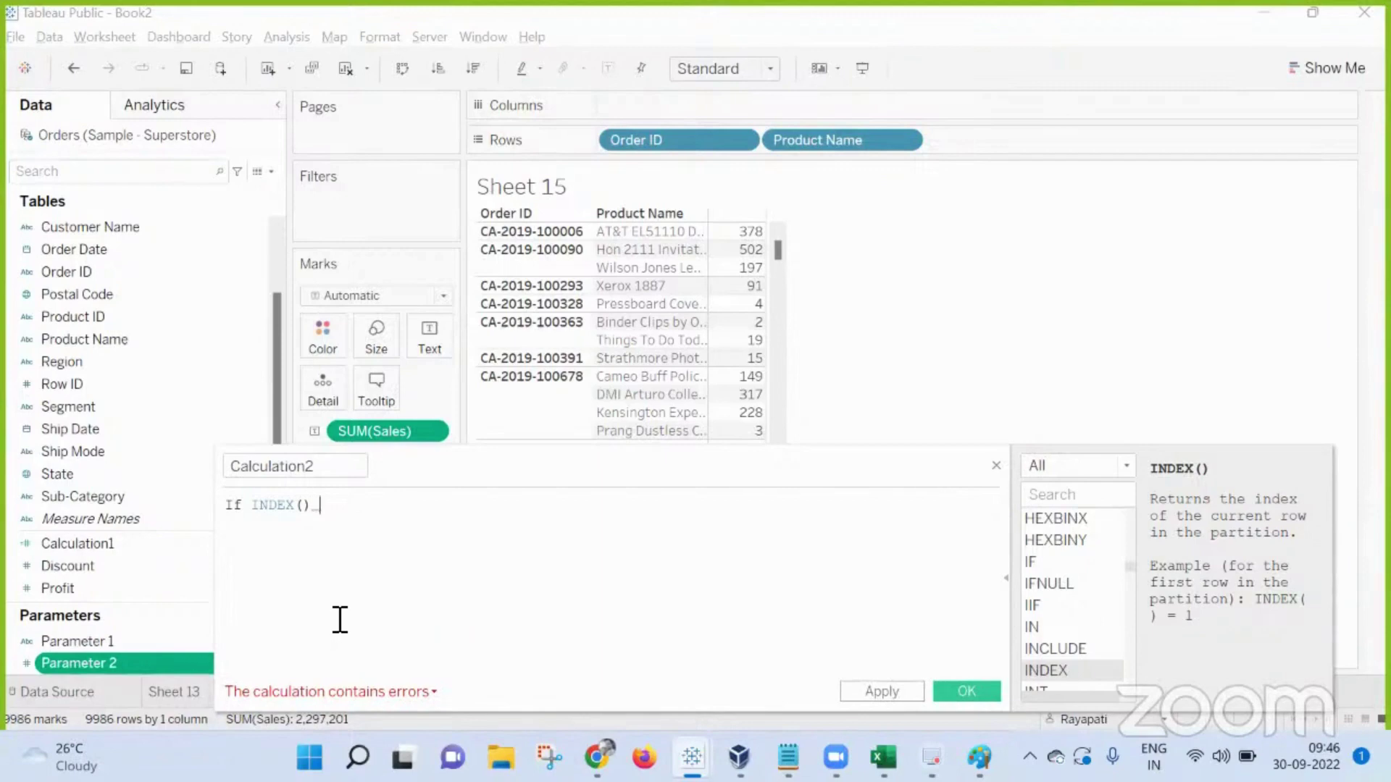
type("IN (")
left_click_drag(59, 664, 460, 536)
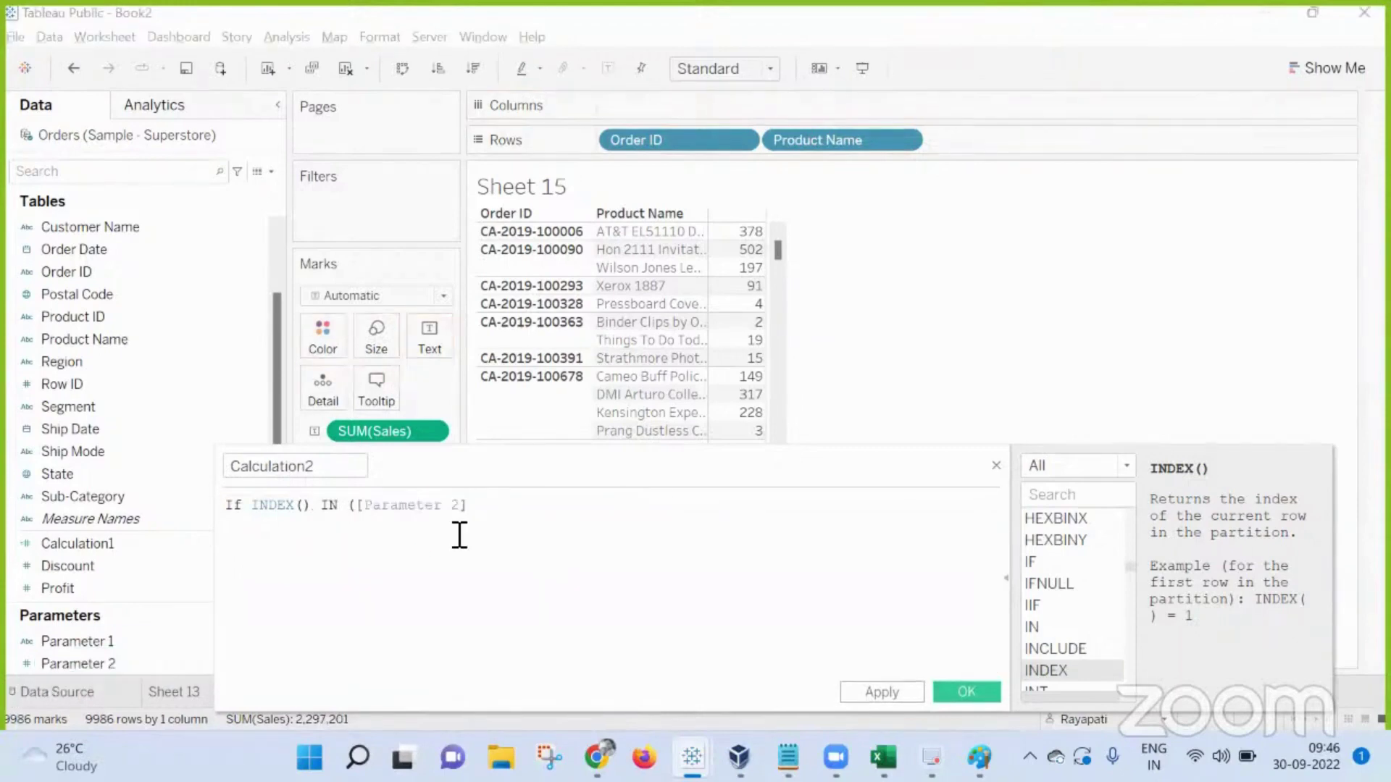
type("*100")
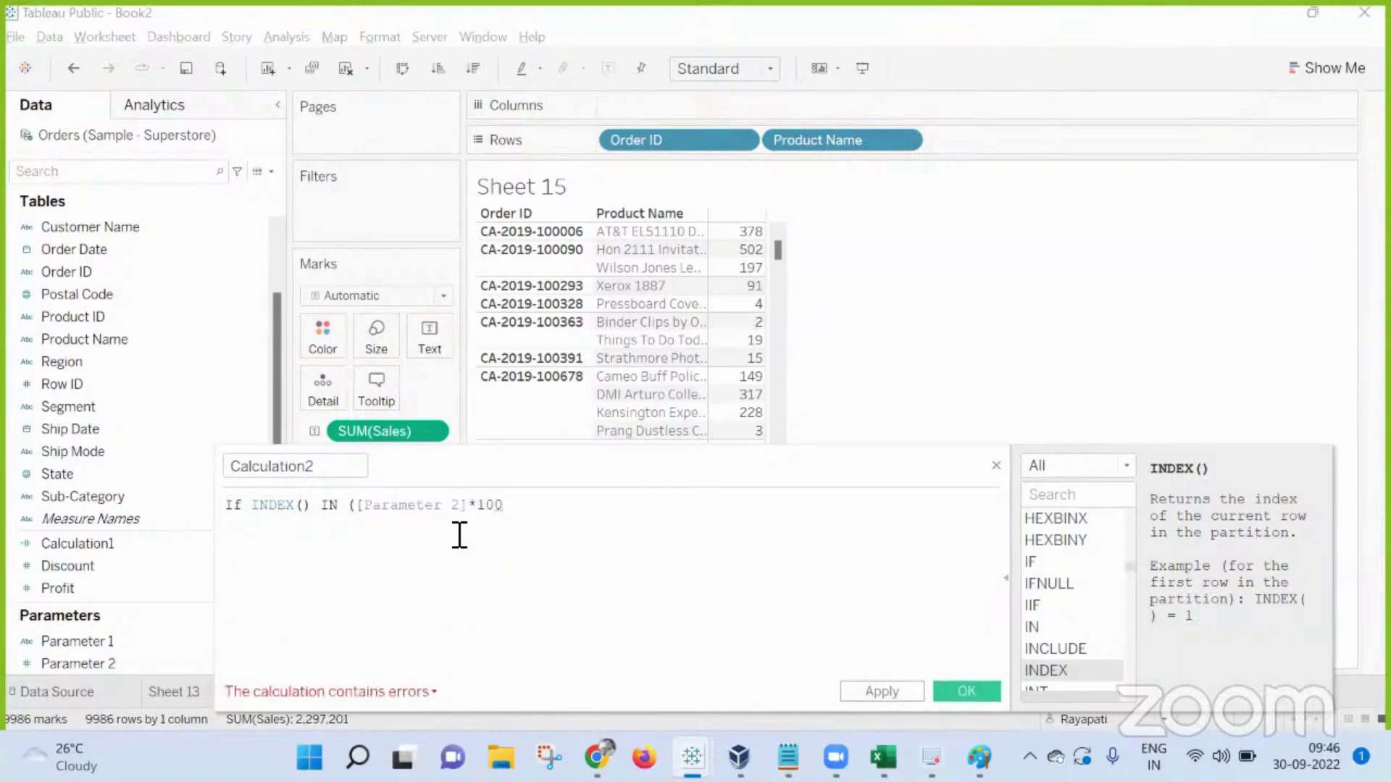
type(",")
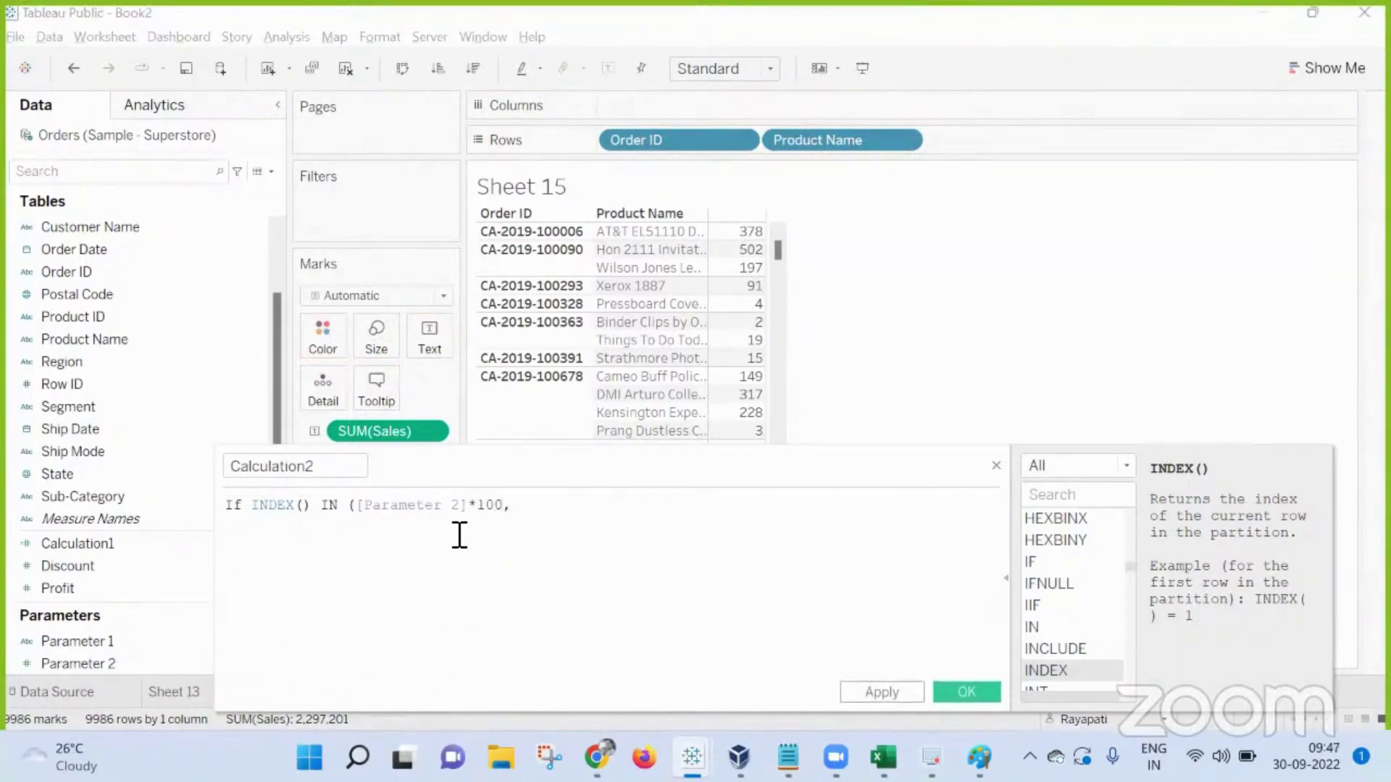
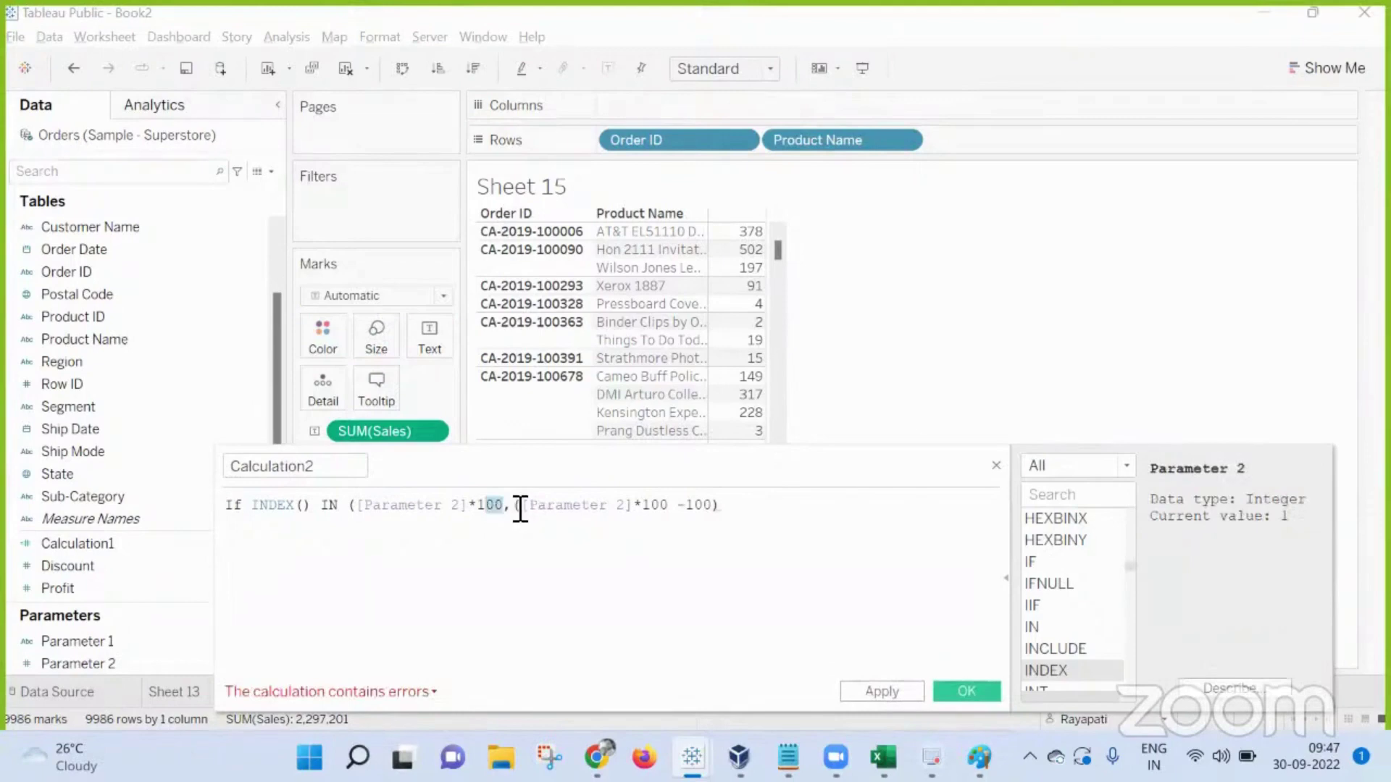
Step: Reorder the formula's IN list so that [Parameter 2]*100 follows ([Parameter 2]*100 -100)
left_click_drag(512, 505, 362, 510)
key("ctrl+c")
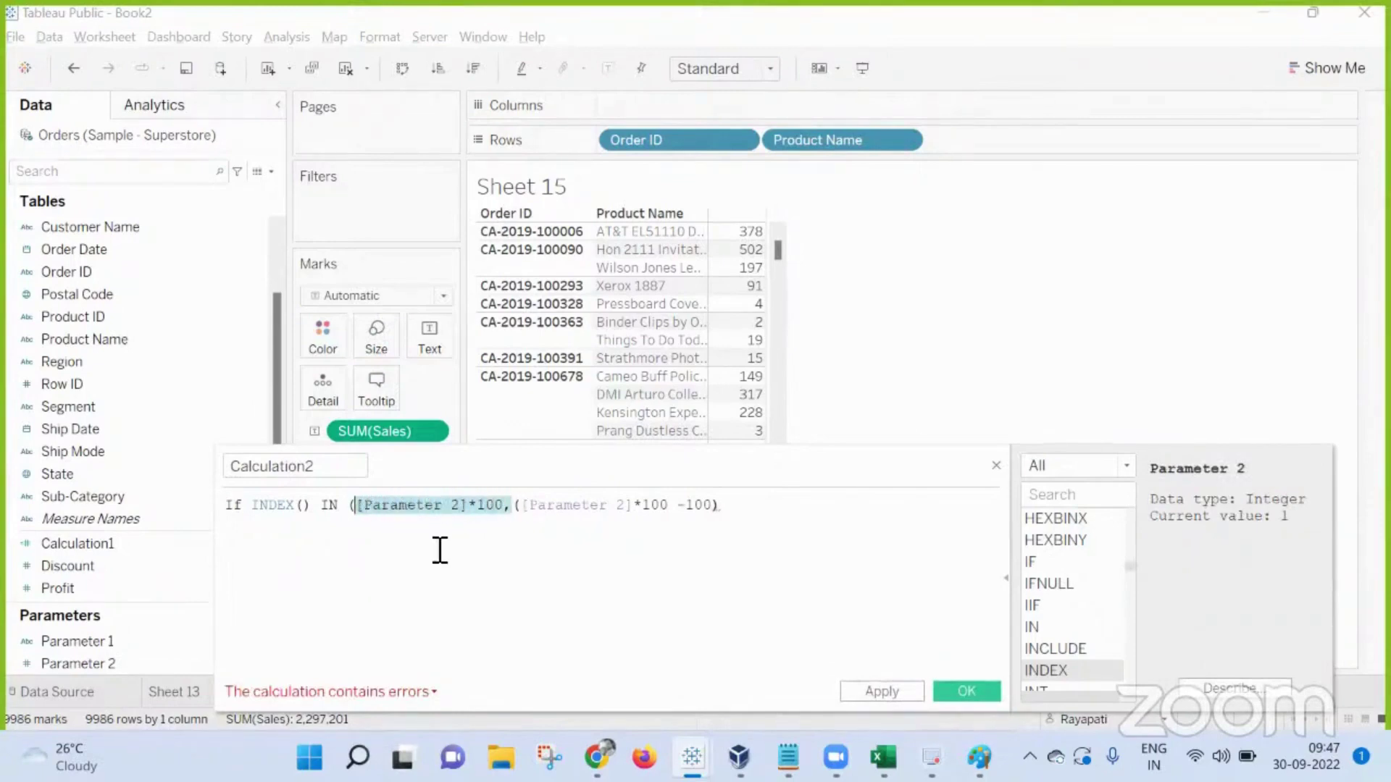
key("Delete")
left_click(640, 516)
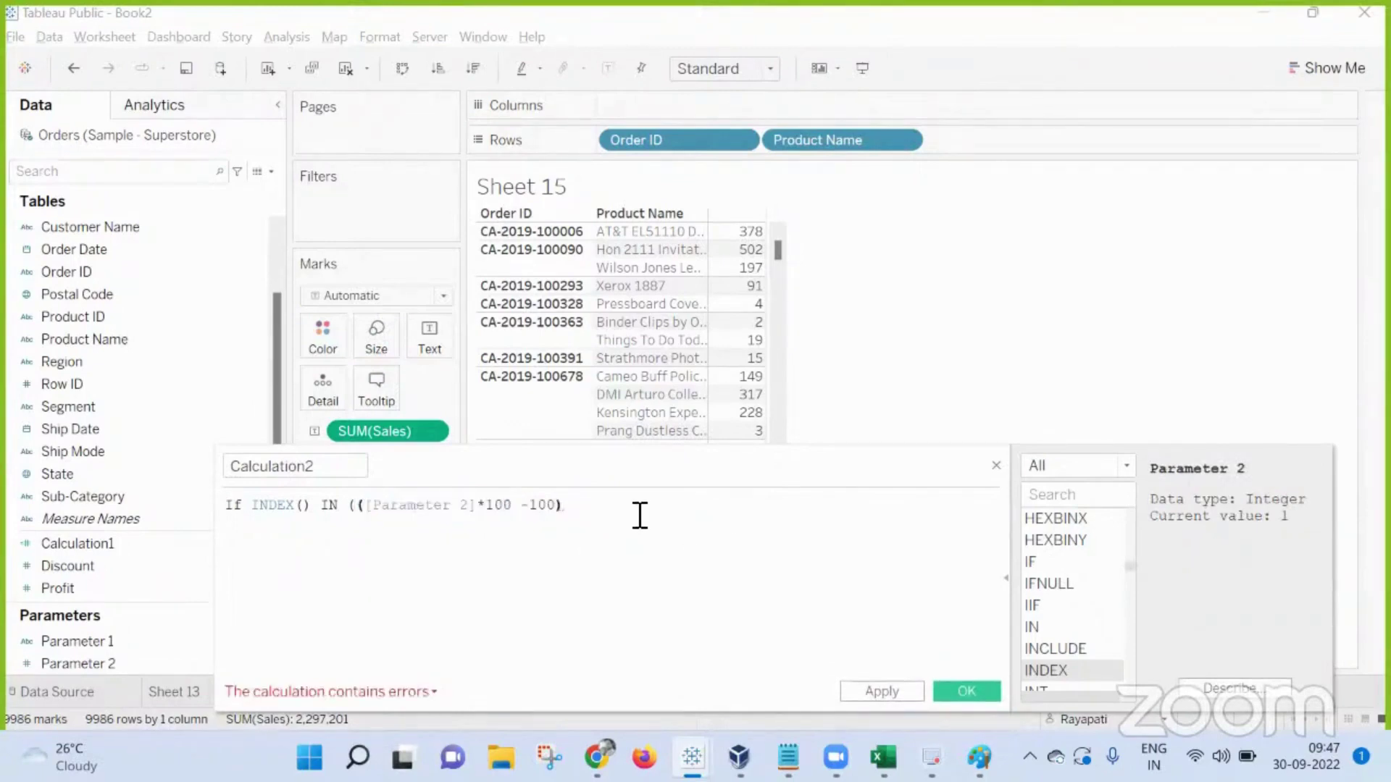
type(",")
key("ctrl+v")
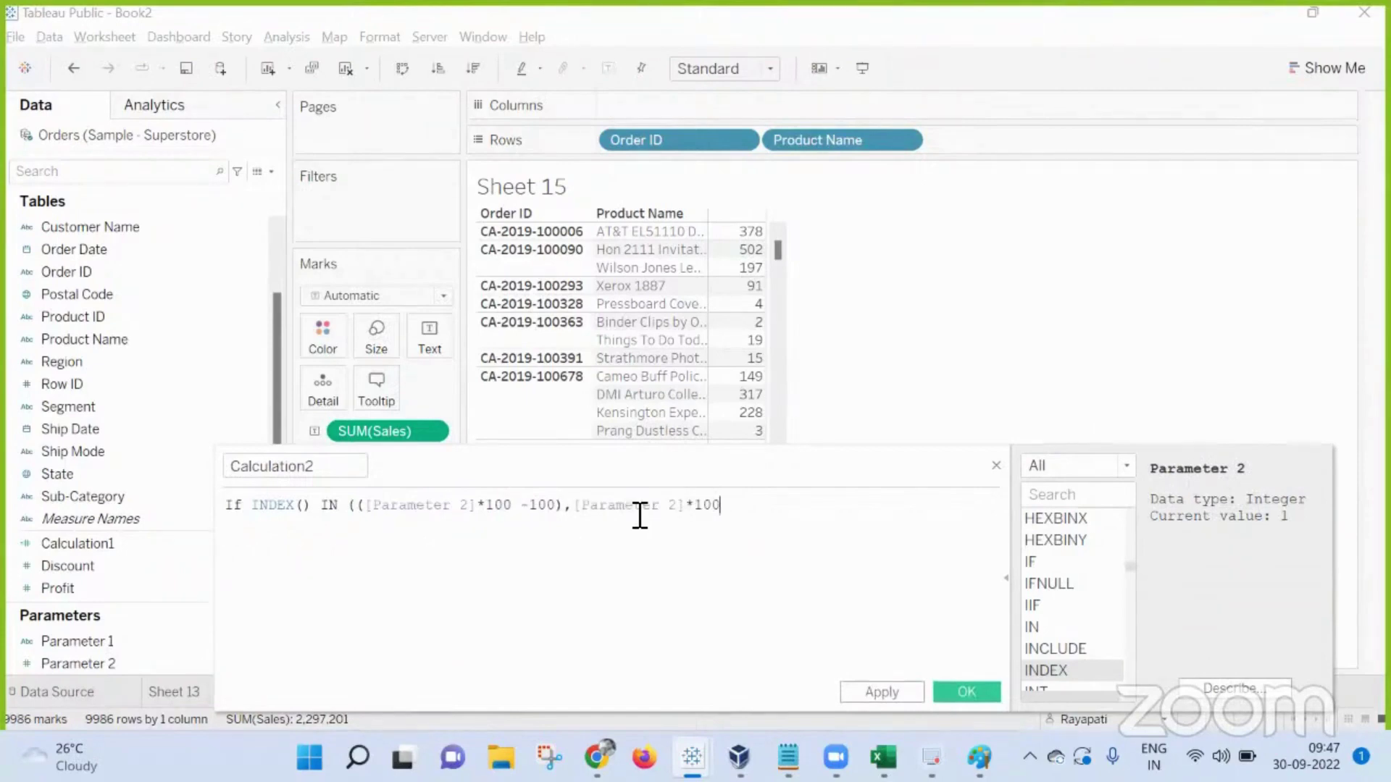
key("BackSpace")
Step: Complete the formula with ") Then True End", try to apply it and check the calculation's error details
type(") Then True End")
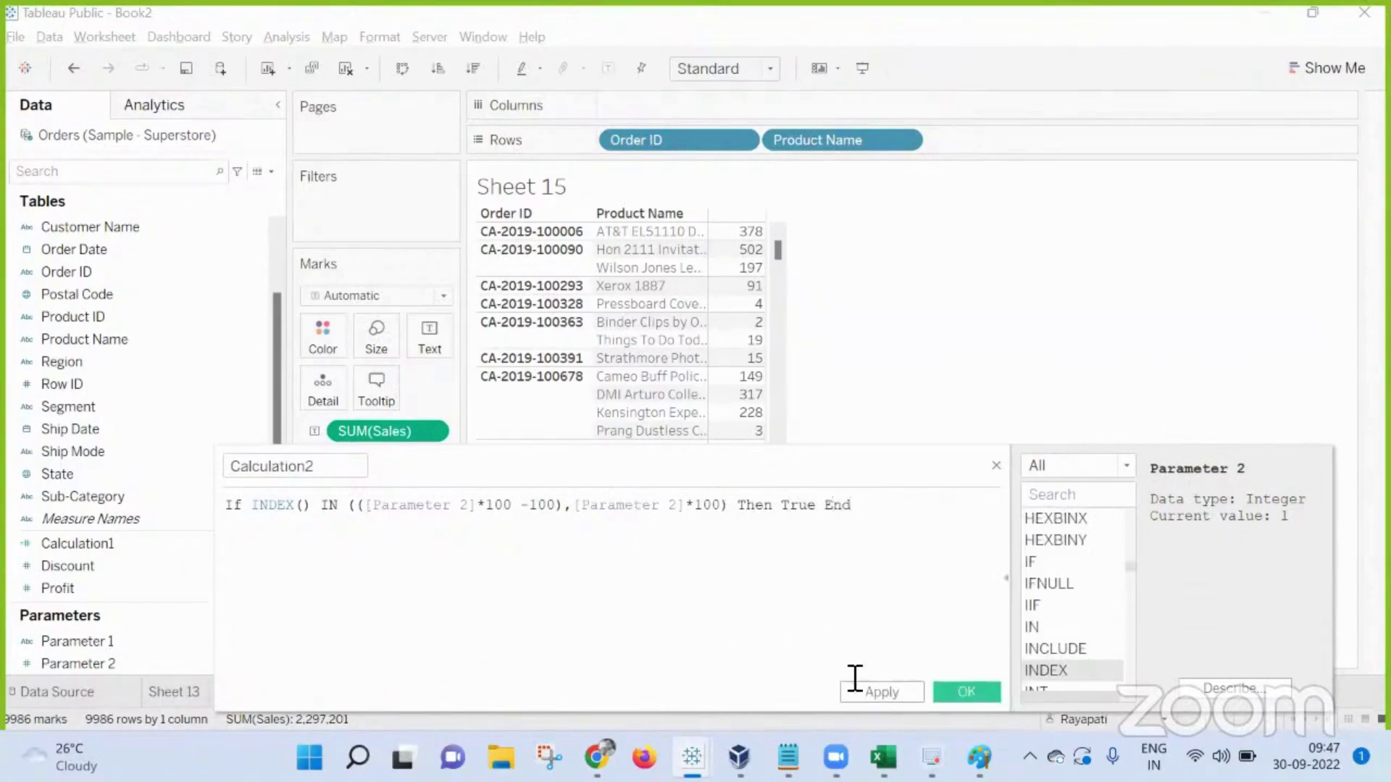
left_click(877, 693)
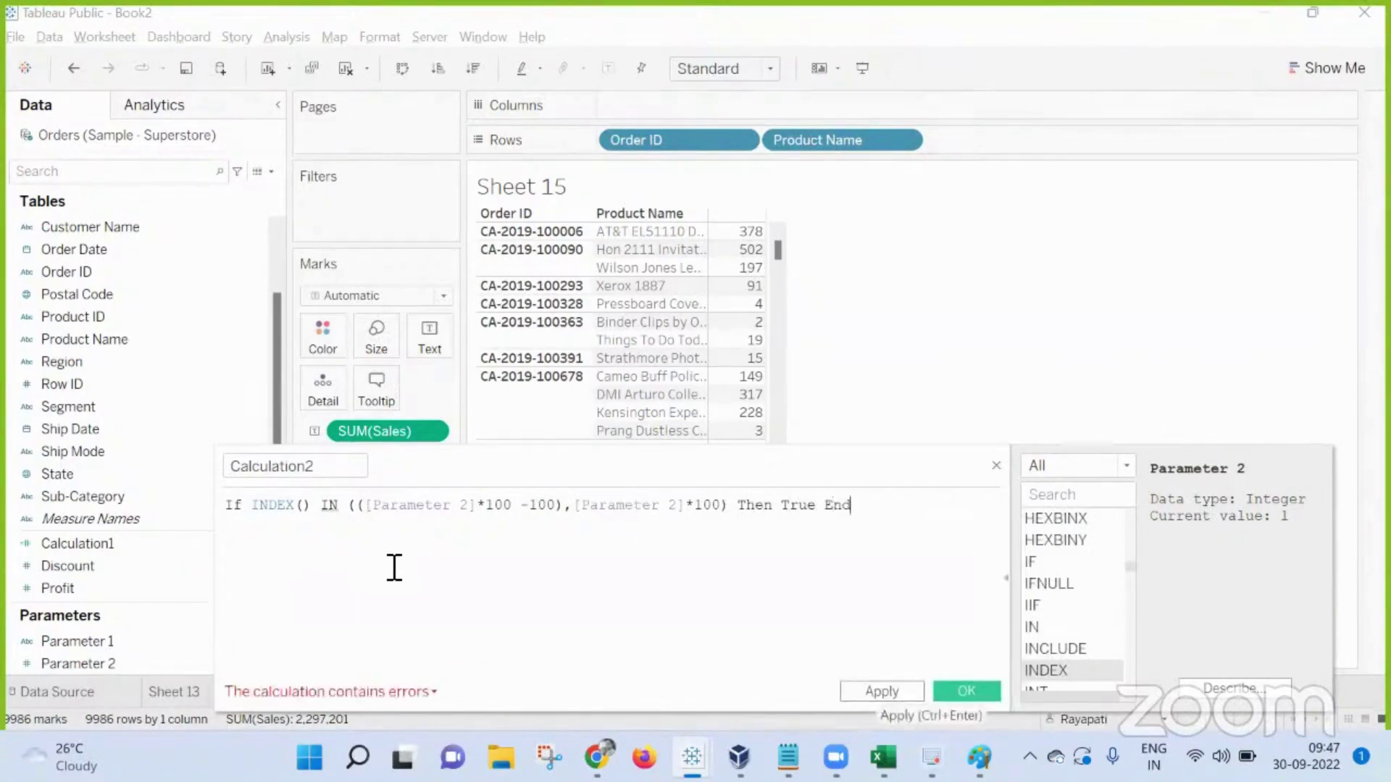
left_click(377, 694)
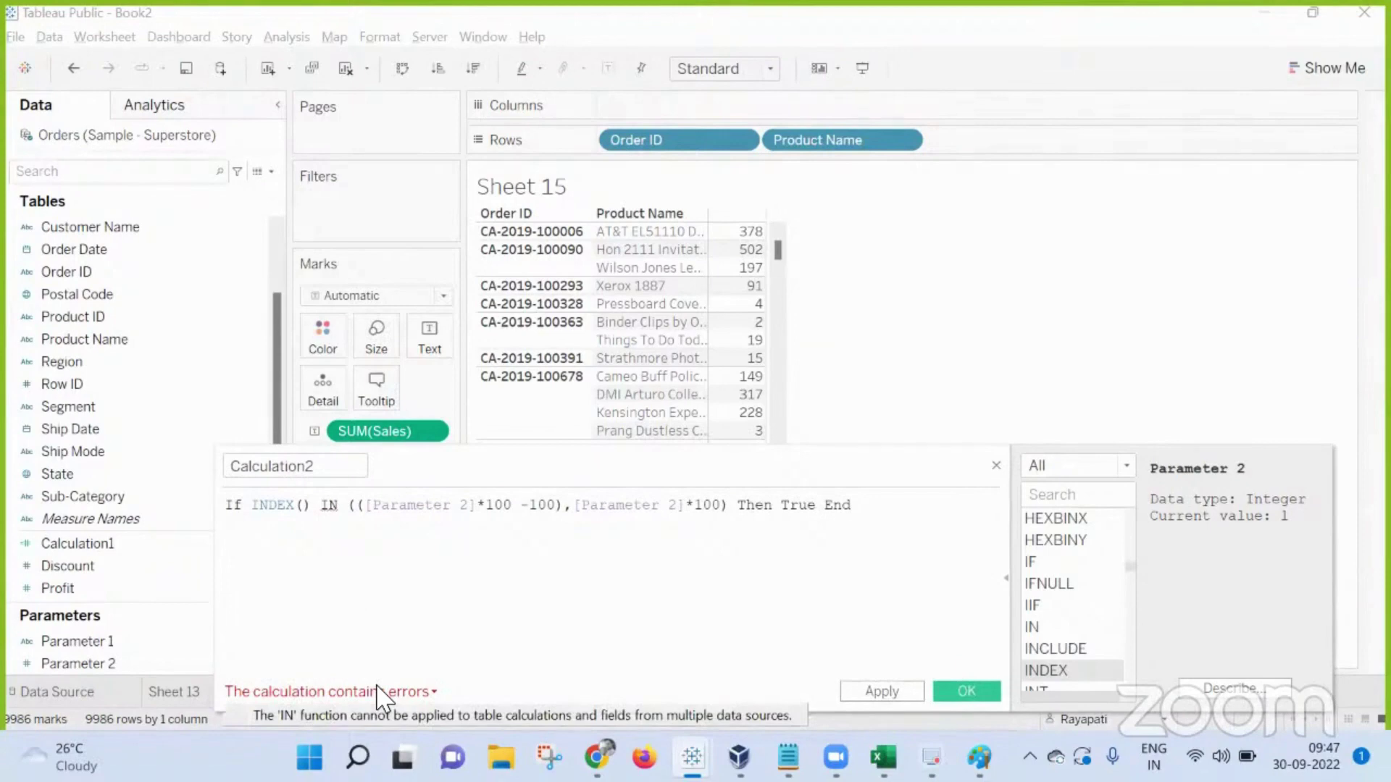
left_click(341, 515)
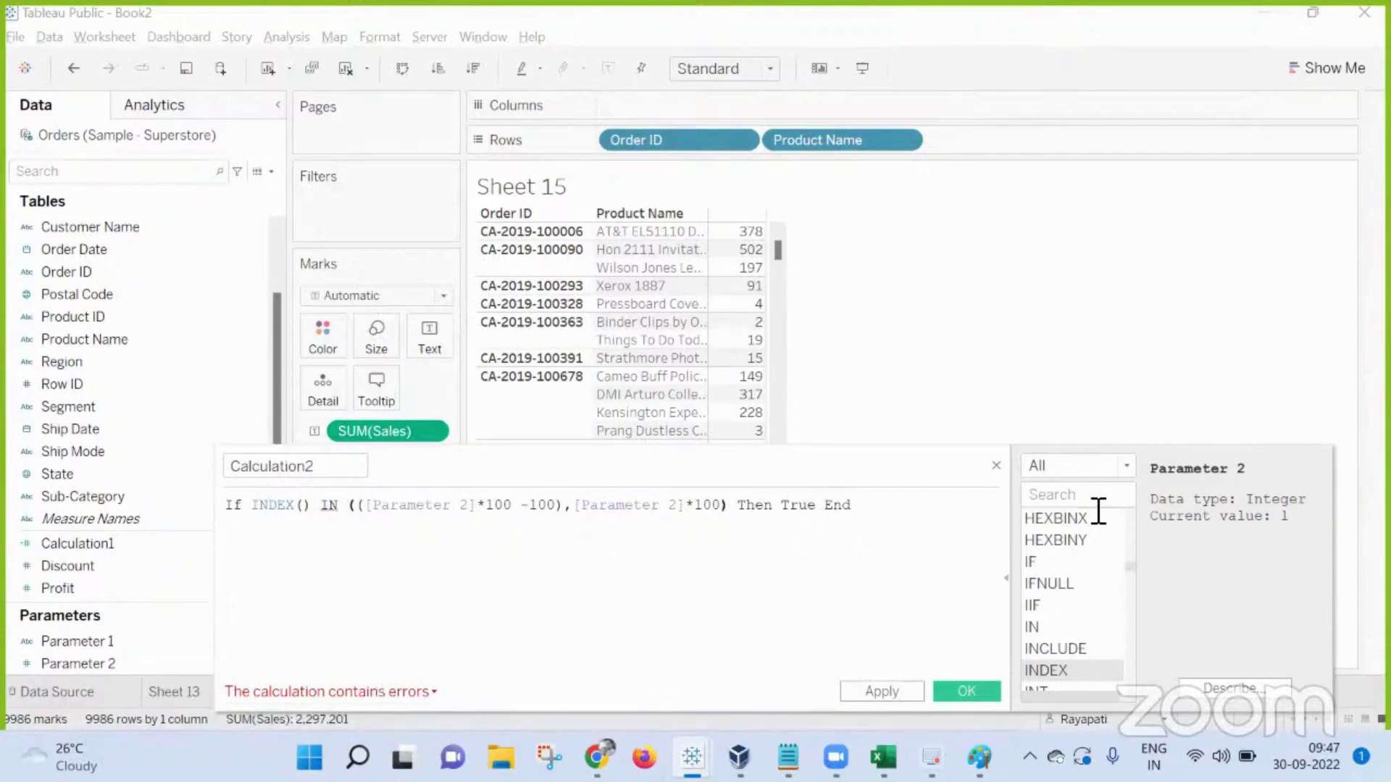
Step: Replace the formula's IN operator with > and remove the extra opening bracket before the first [Parameter 2]
key("BackSpace")
key("BackSpace")
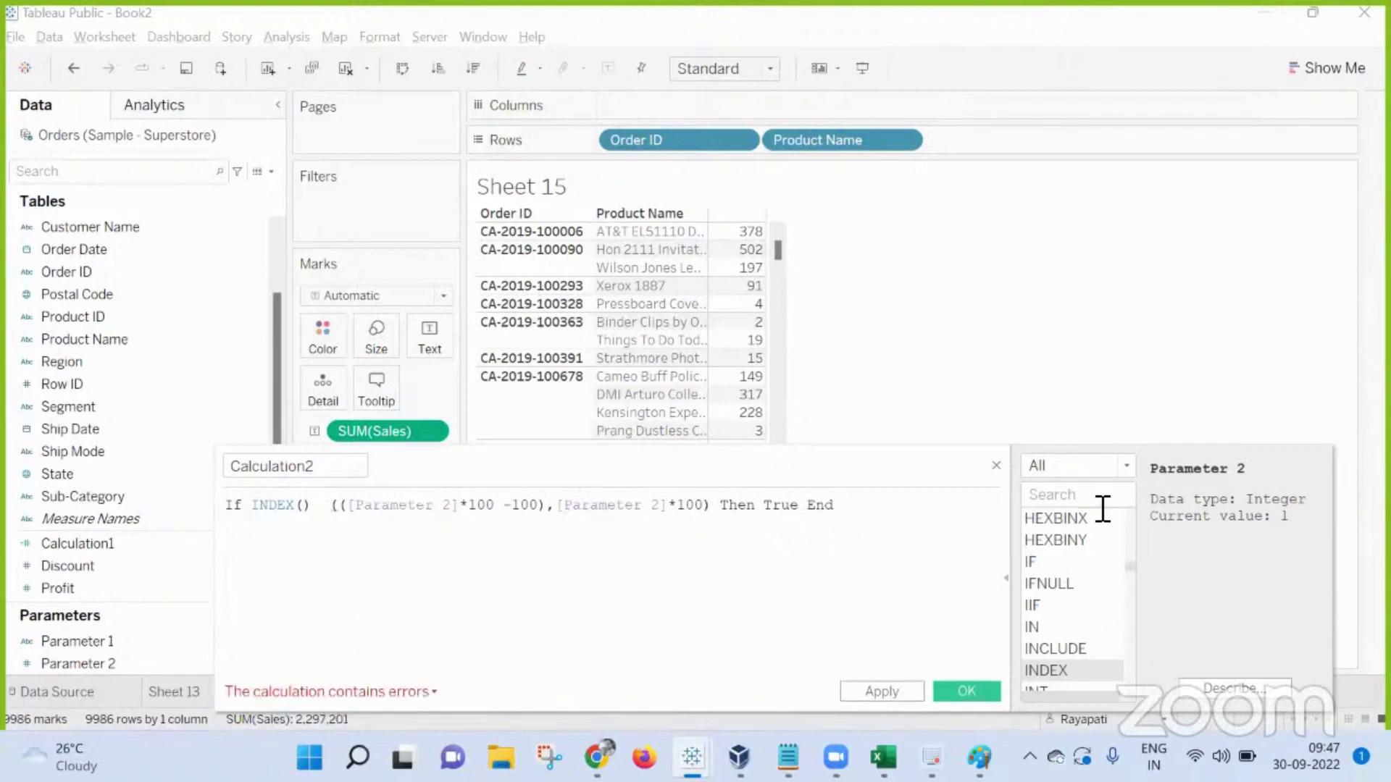
type(">")
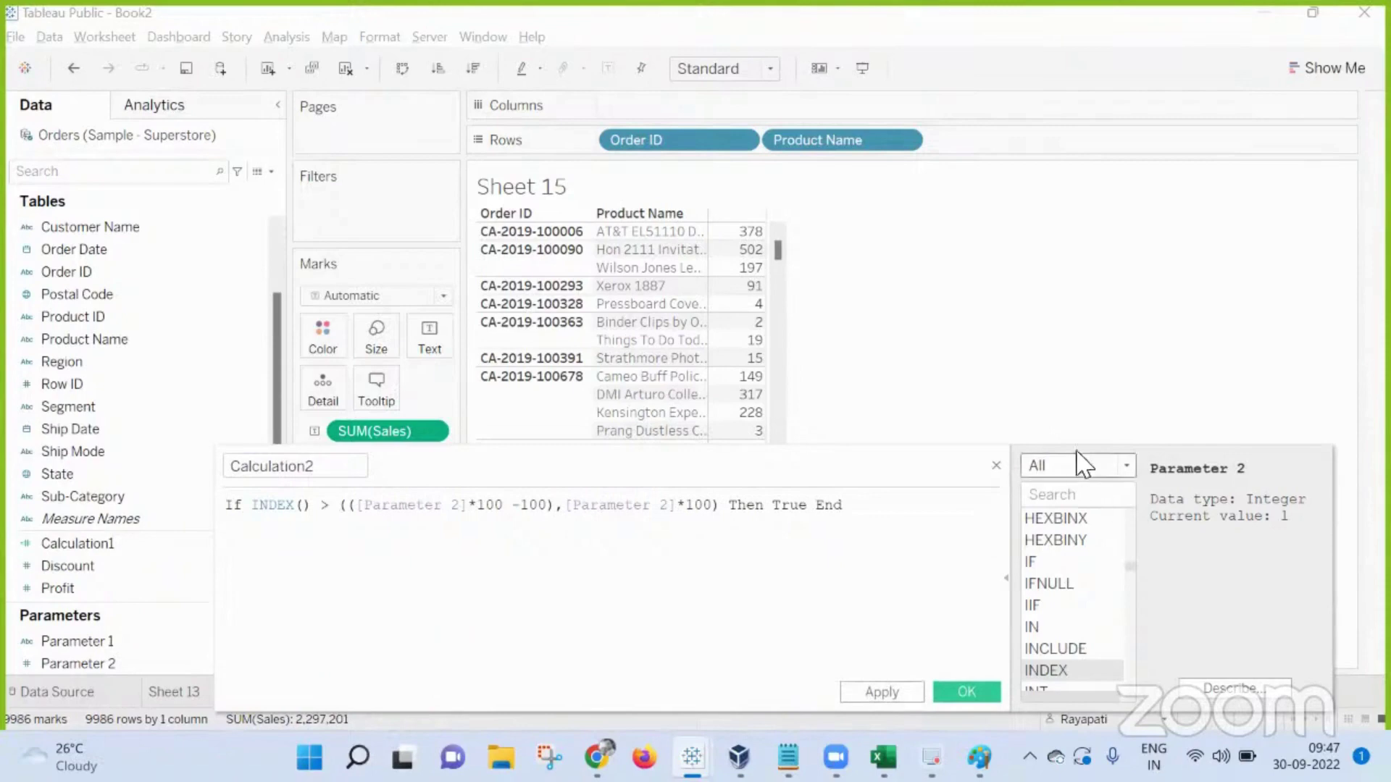
left_click(347, 506)
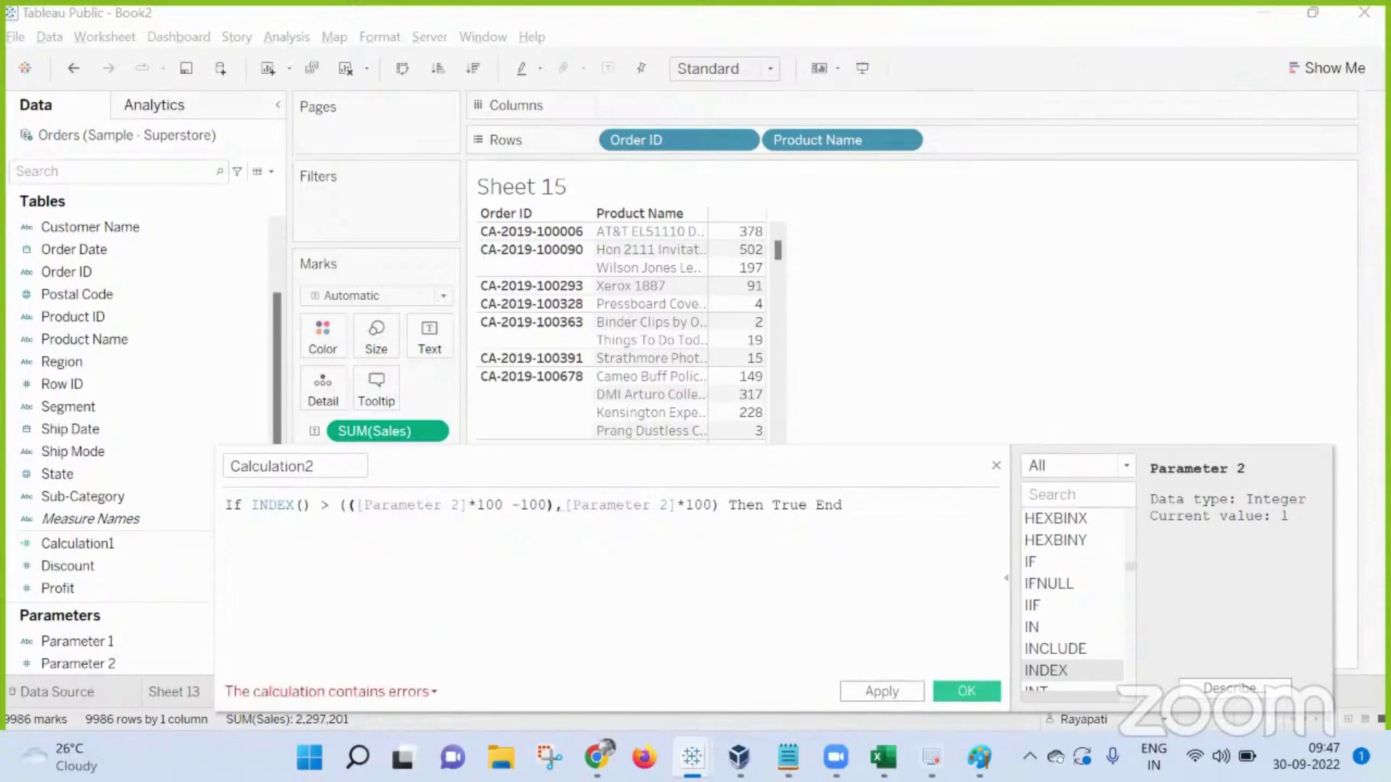
key("BackSpace")
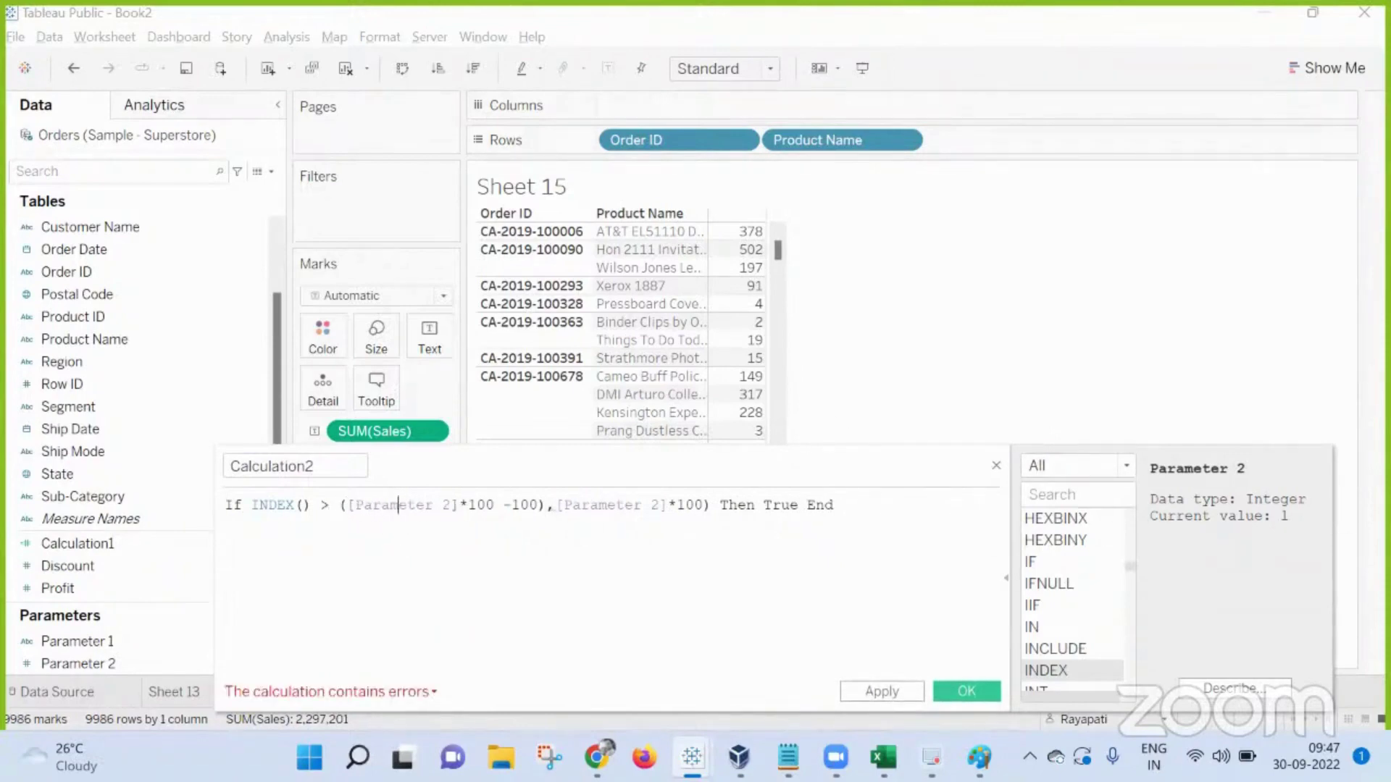
Step: Rewrite the formula's second part as and INDEX() <= [Parameter 2]*100, without its closing bracket, and save the calculation
left_click(555, 506)
key("BackSpace")
type("and ")
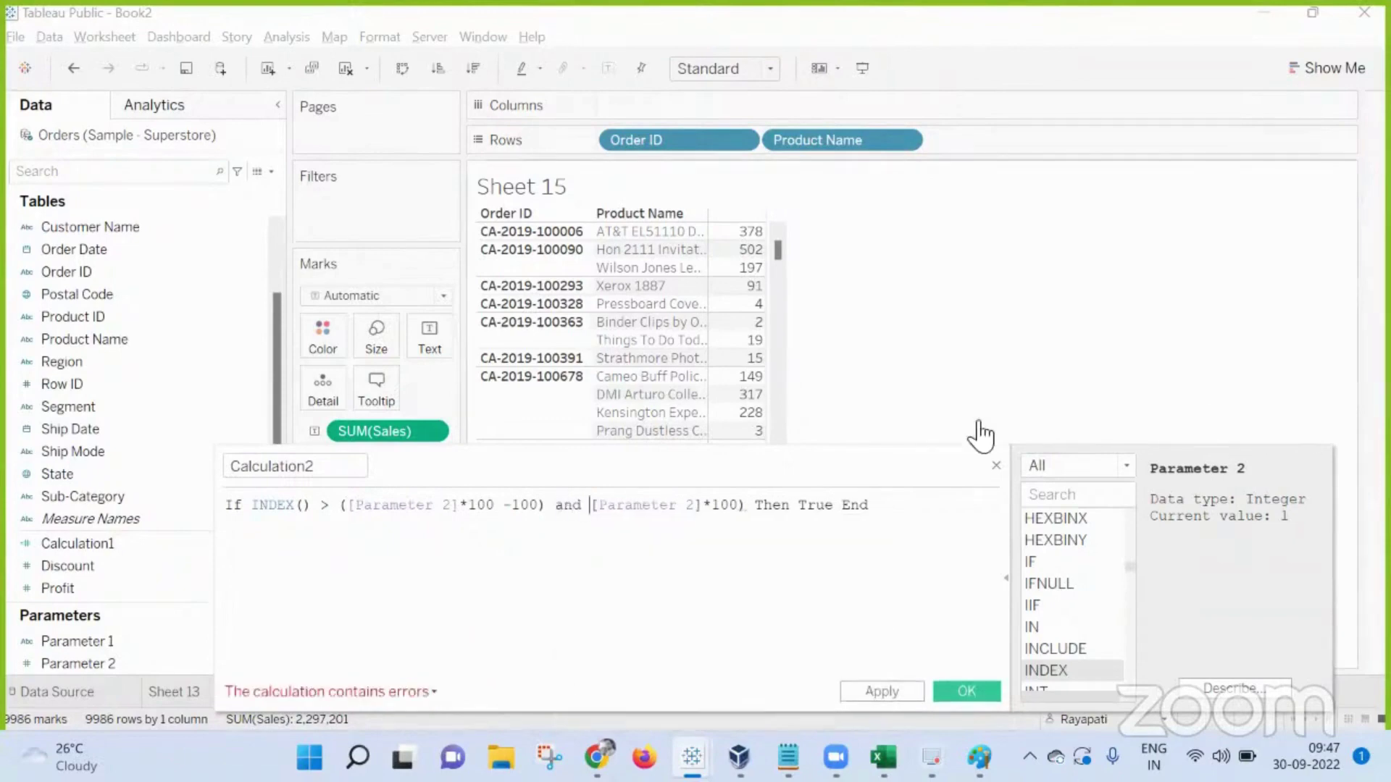
type("INDEX() ")
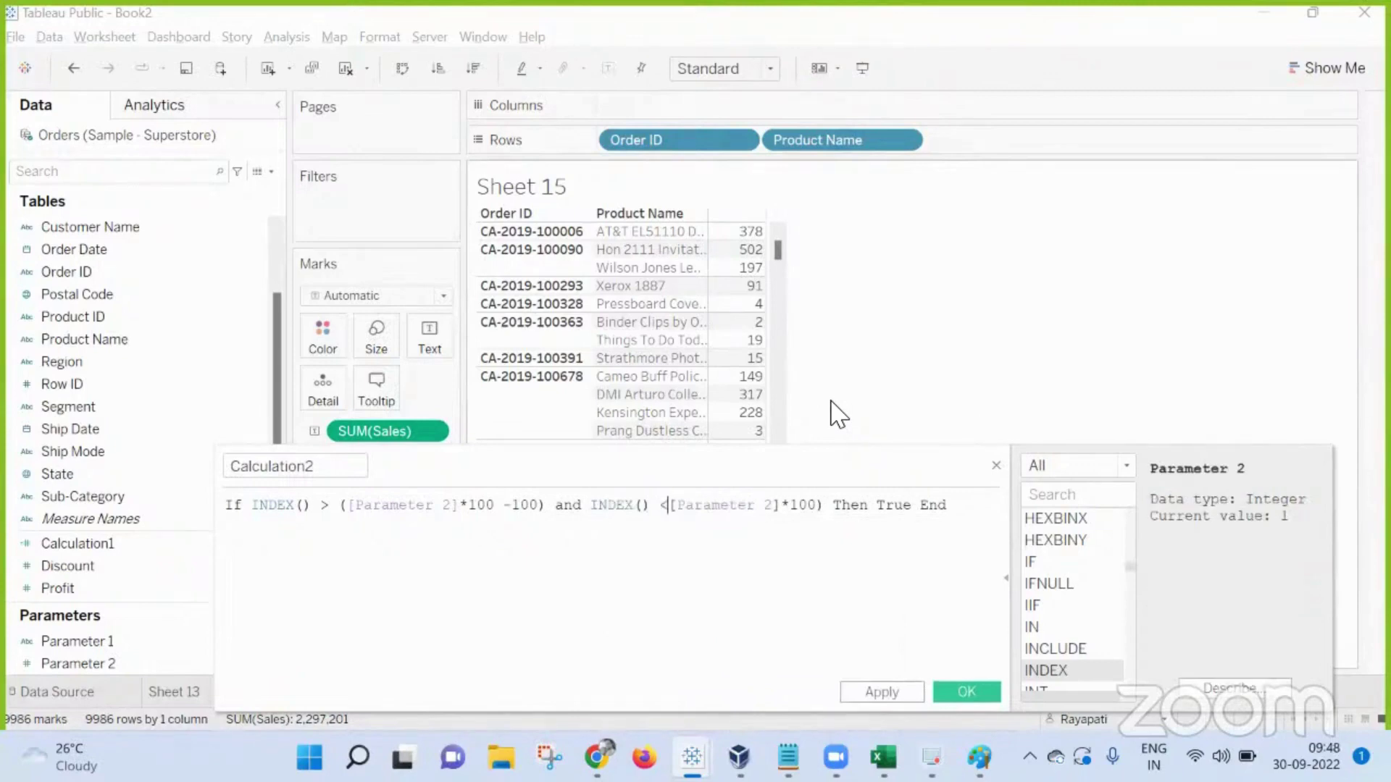
type("<=")
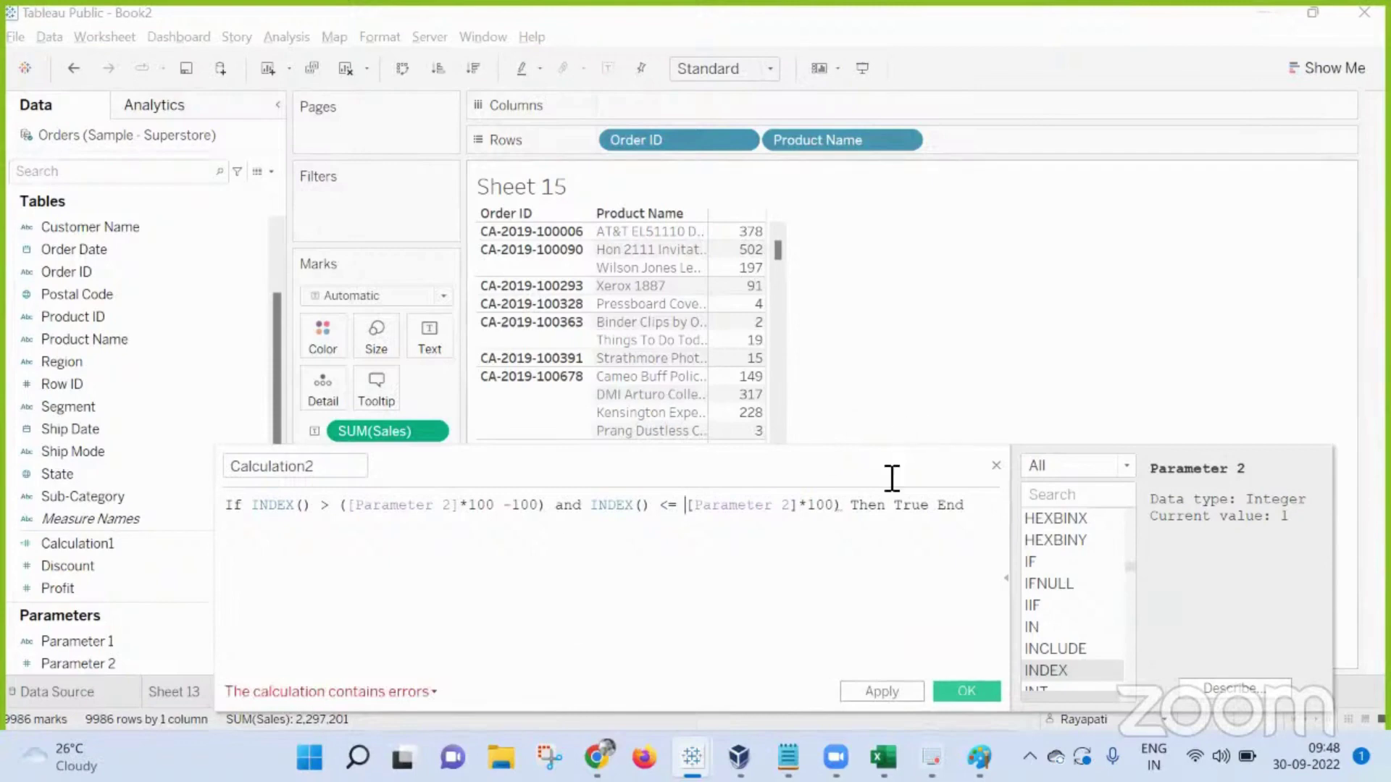
left_click(845, 513)
key("BackSpace")
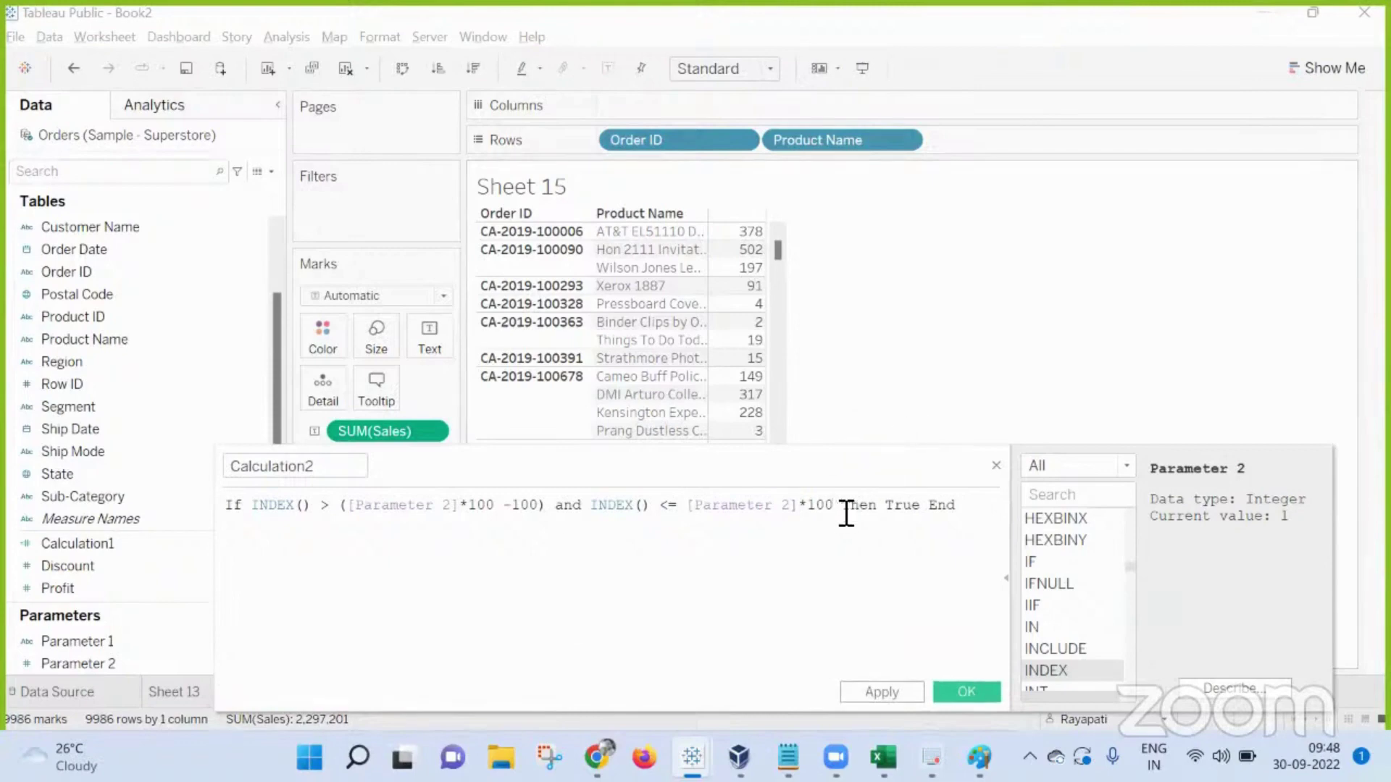
left_click(890, 697)
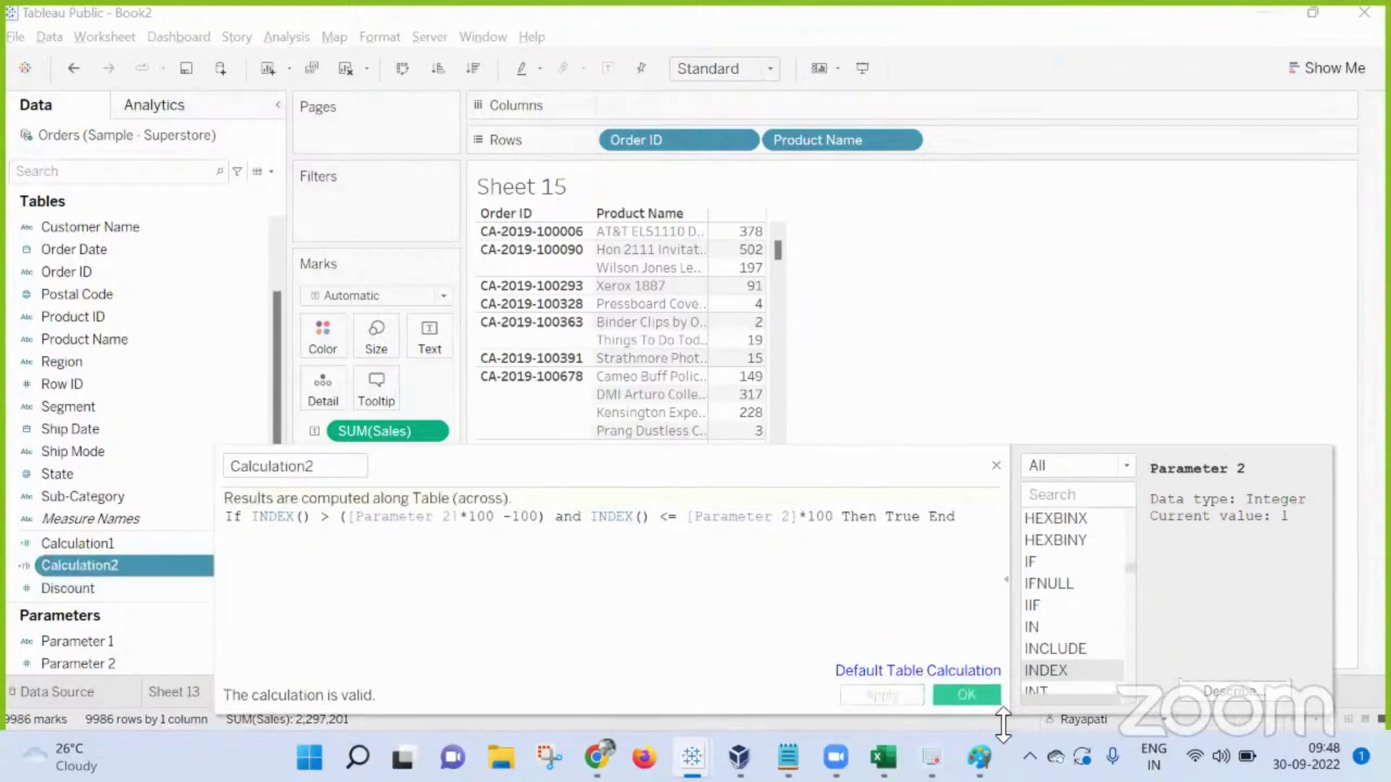
left_click(966, 695)
Step: Filter the sheet by Calculation2, keeping only the True value
left_click_drag(77, 572, 406, 217)
left_click(522, 241)
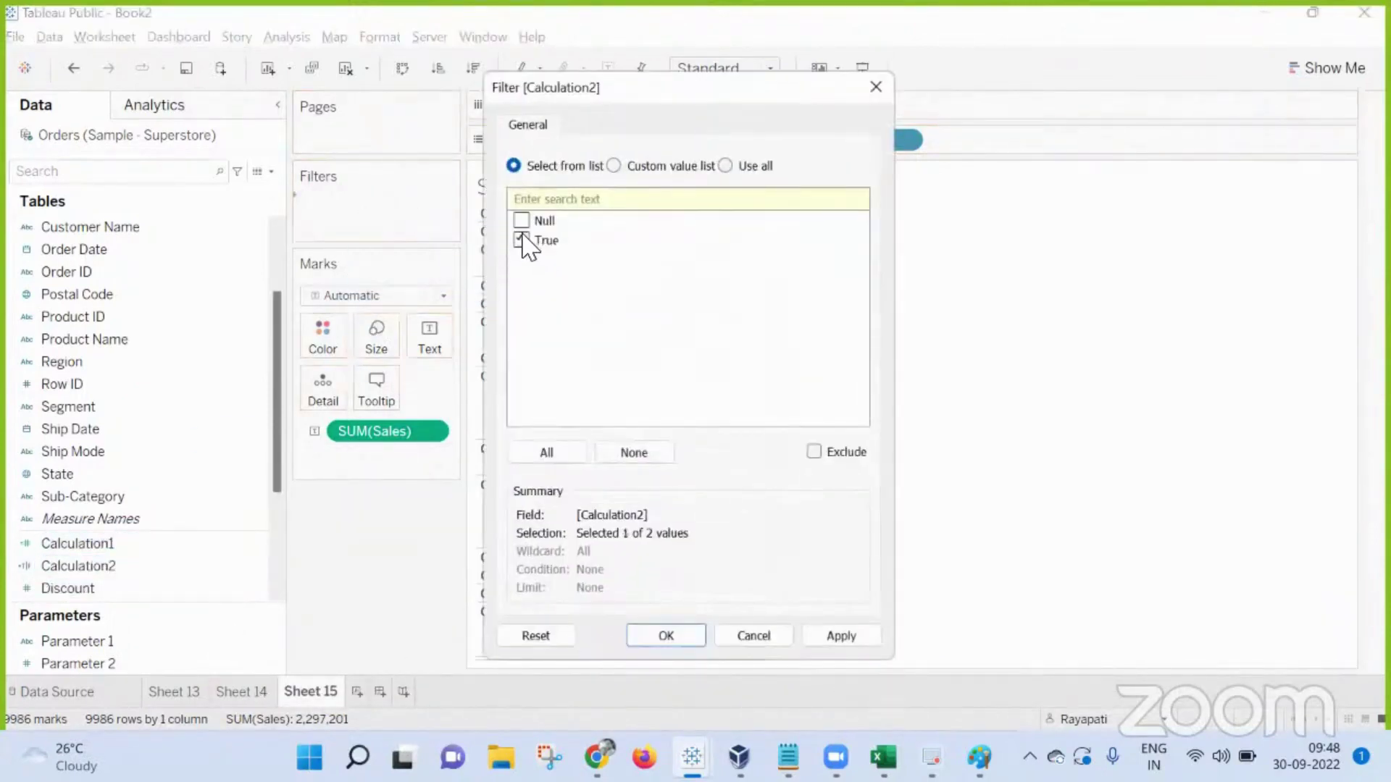
left_click(843, 641)
left_click(692, 645)
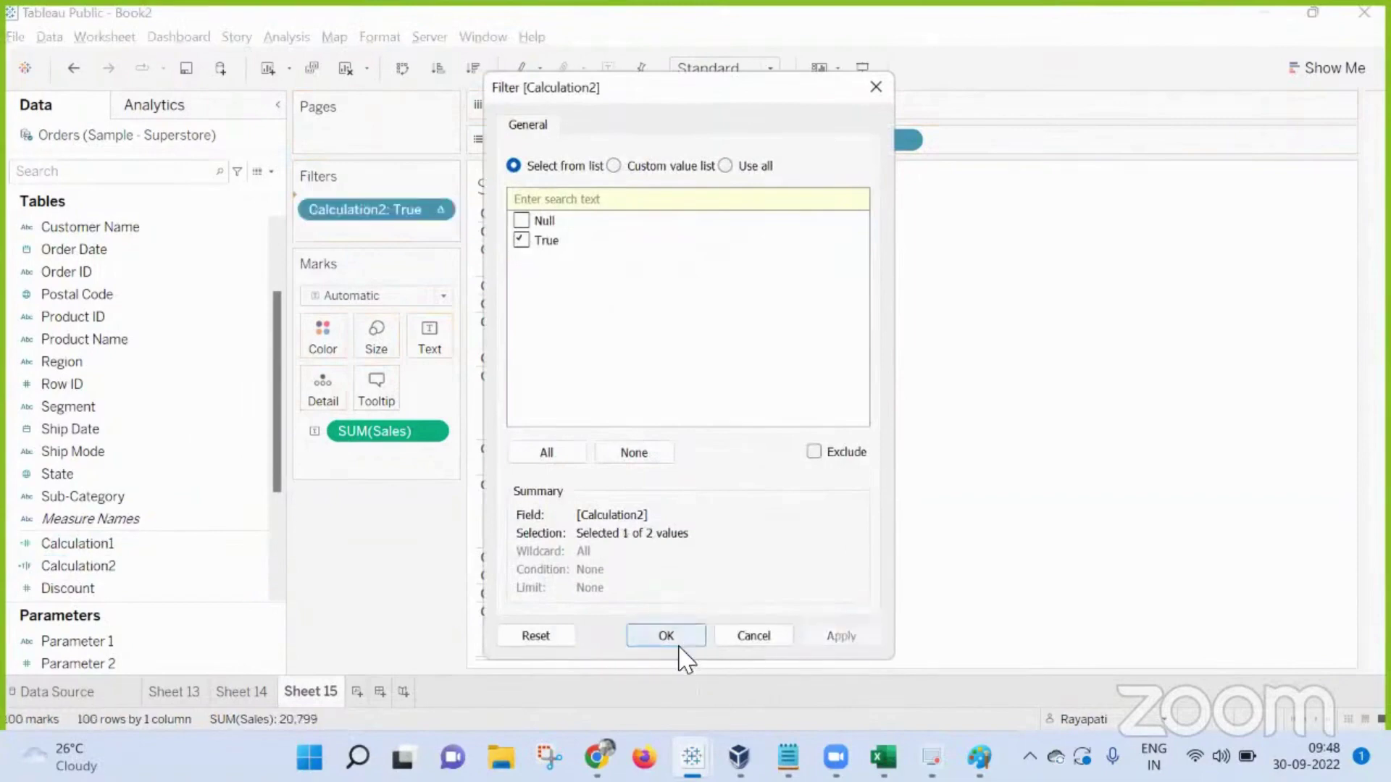
Step: Create a new dashboard containing Sheet 15 and look through the table's rows
left_click(381, 693)
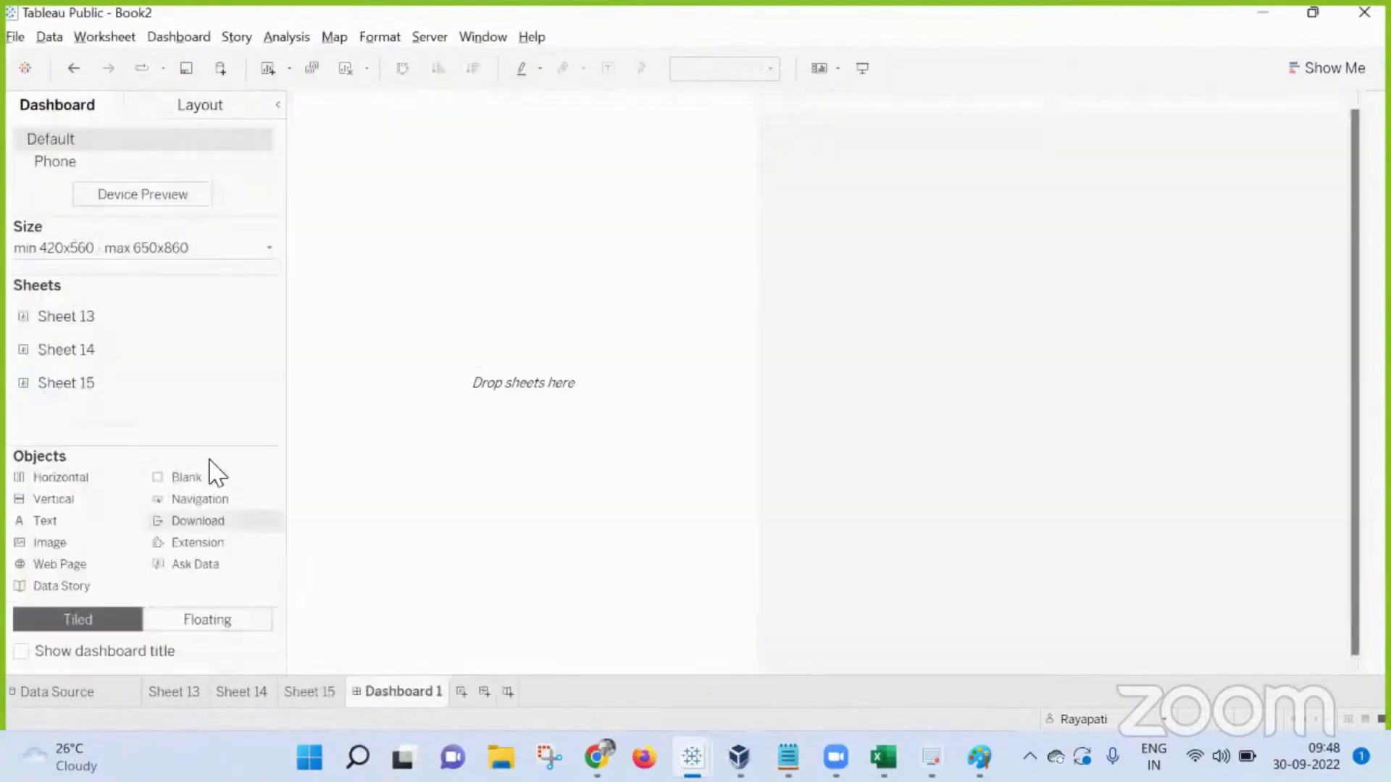
left_click_drag(128, 394, 544, 319)
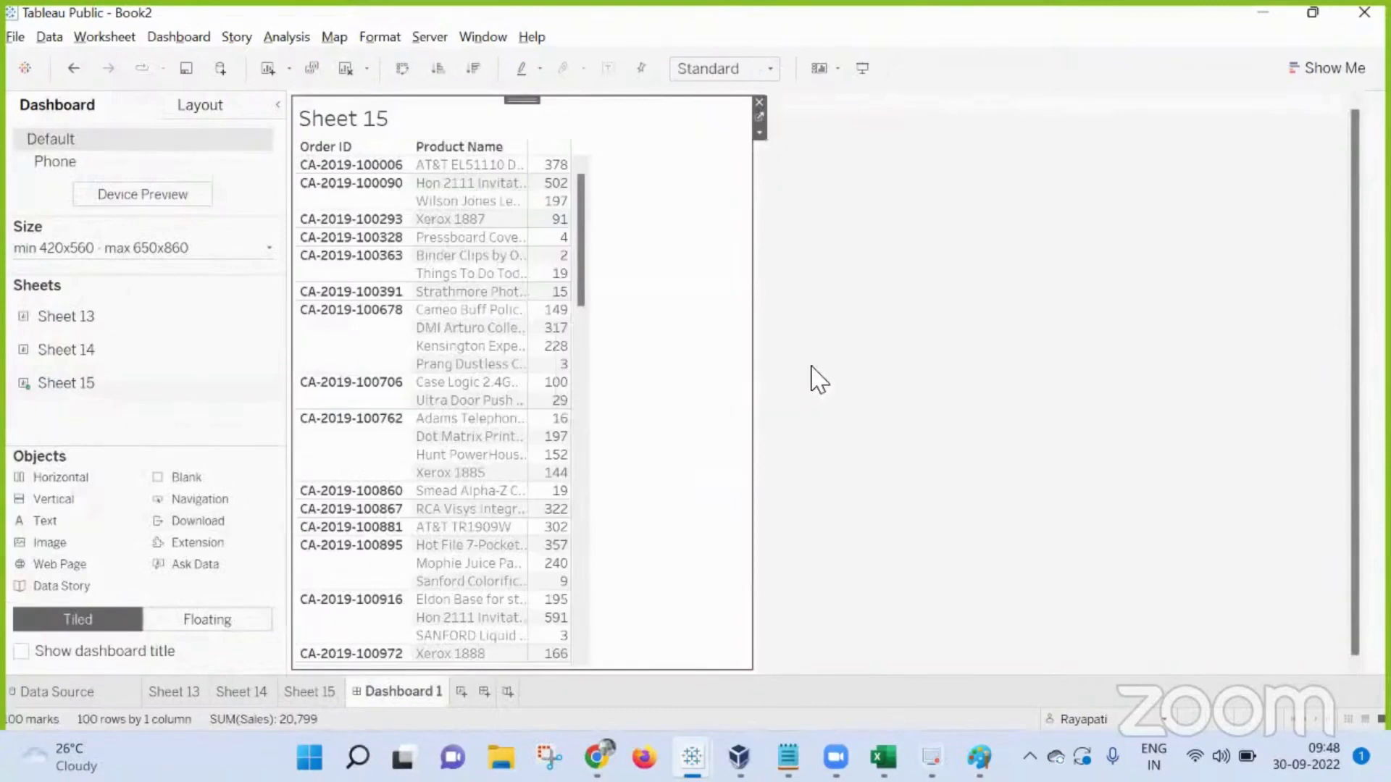
scroll(659, 323, "down", 10)
scroll(659, 324, "down", 15)
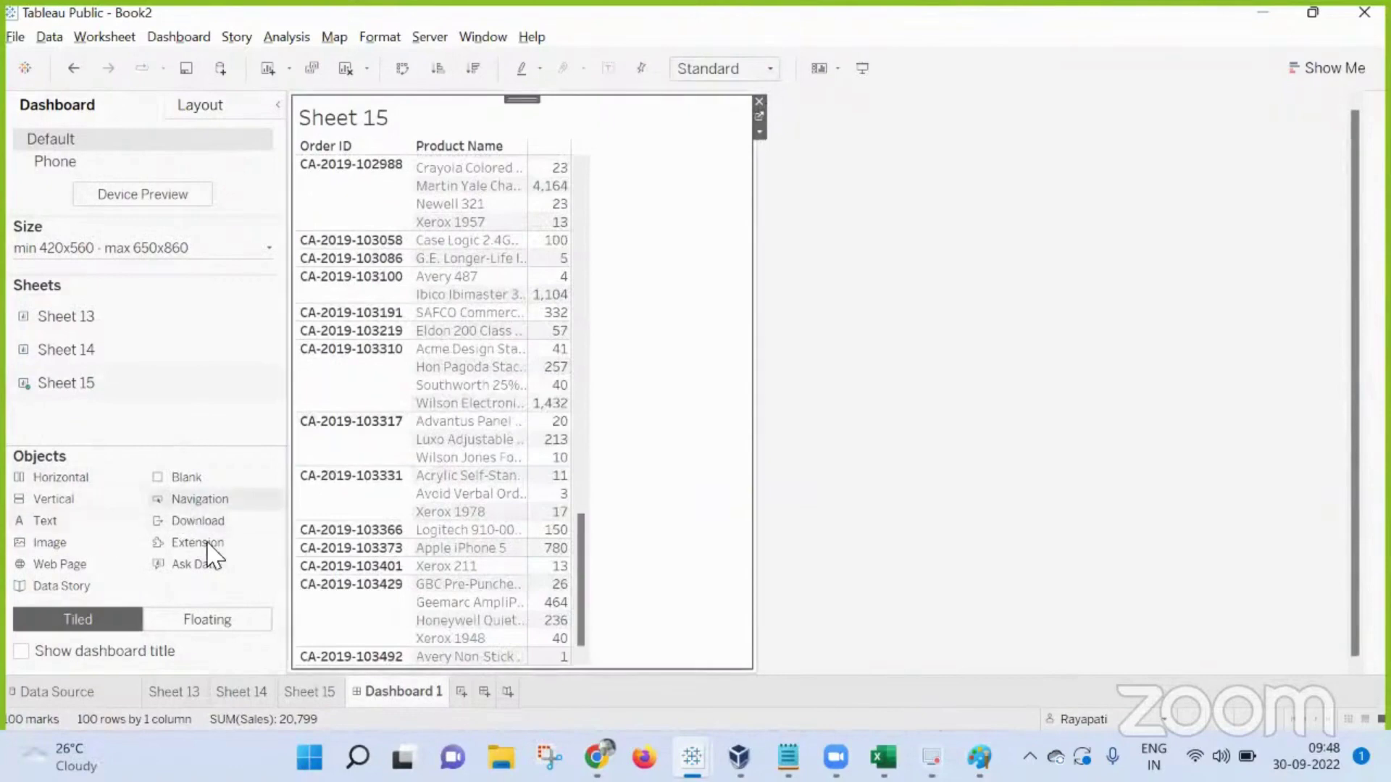
Step: Show the Parameter 2 control for Sheet 15 on the dashboard
left_click(759, 133)
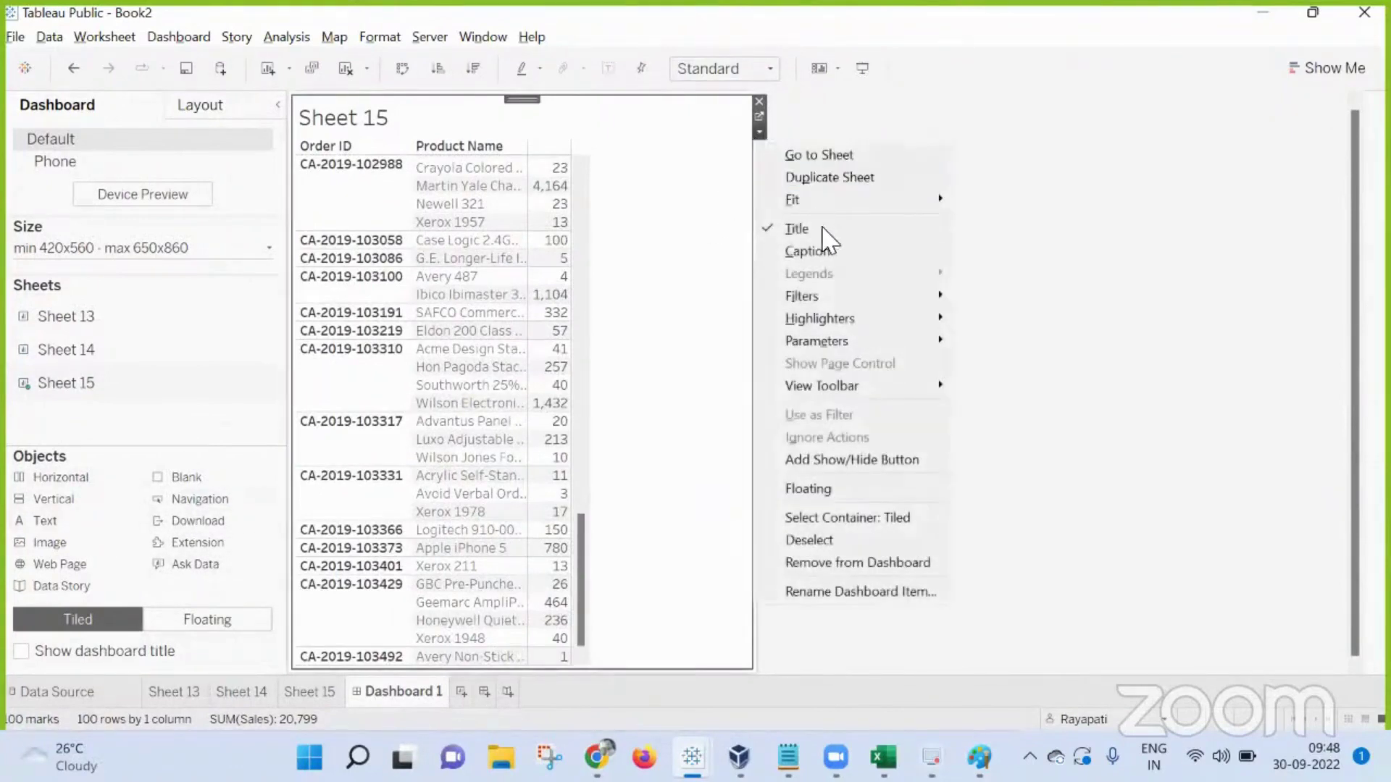
mouse_move(832, 344)
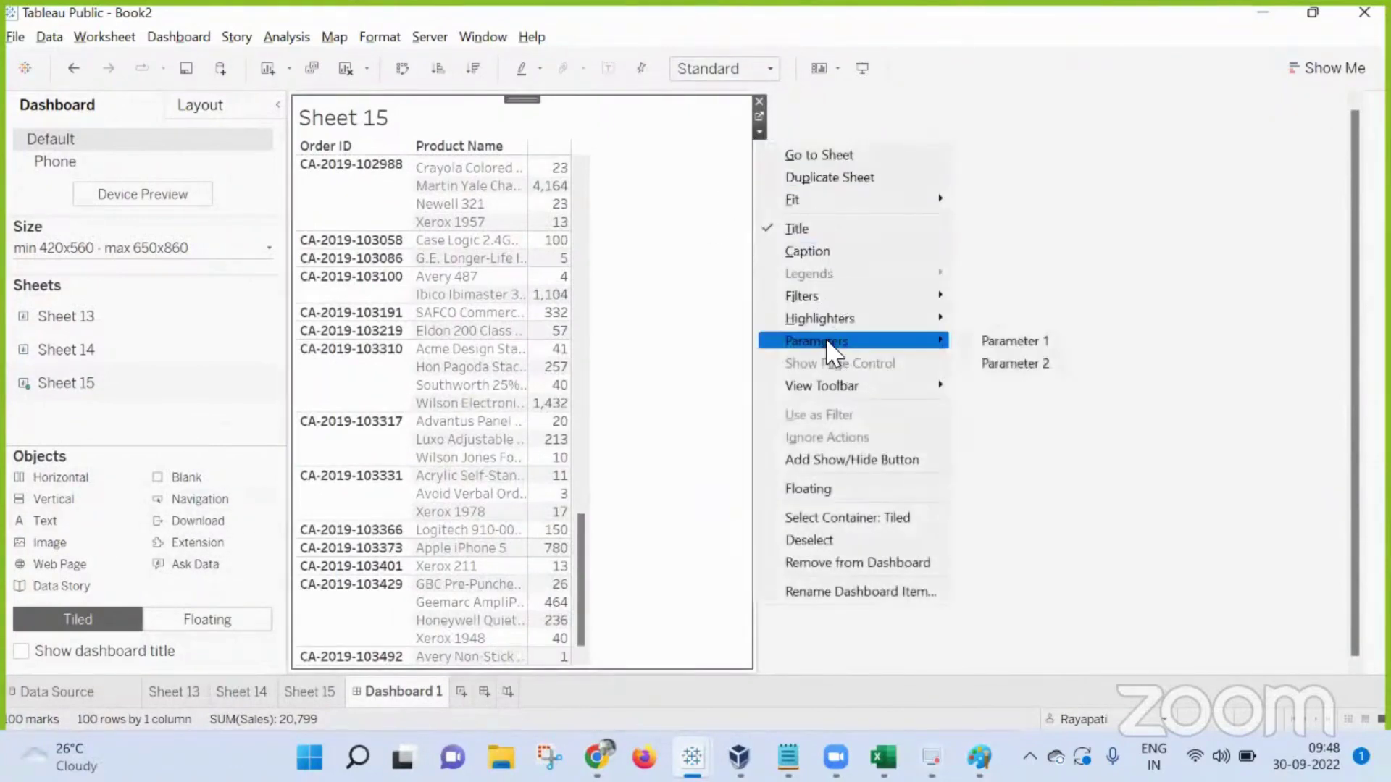
left_click(999, 366)
Step: Advance Parameter 2 one value at a time up to 9 and check the rows shown for each value
left_click(741, 142)
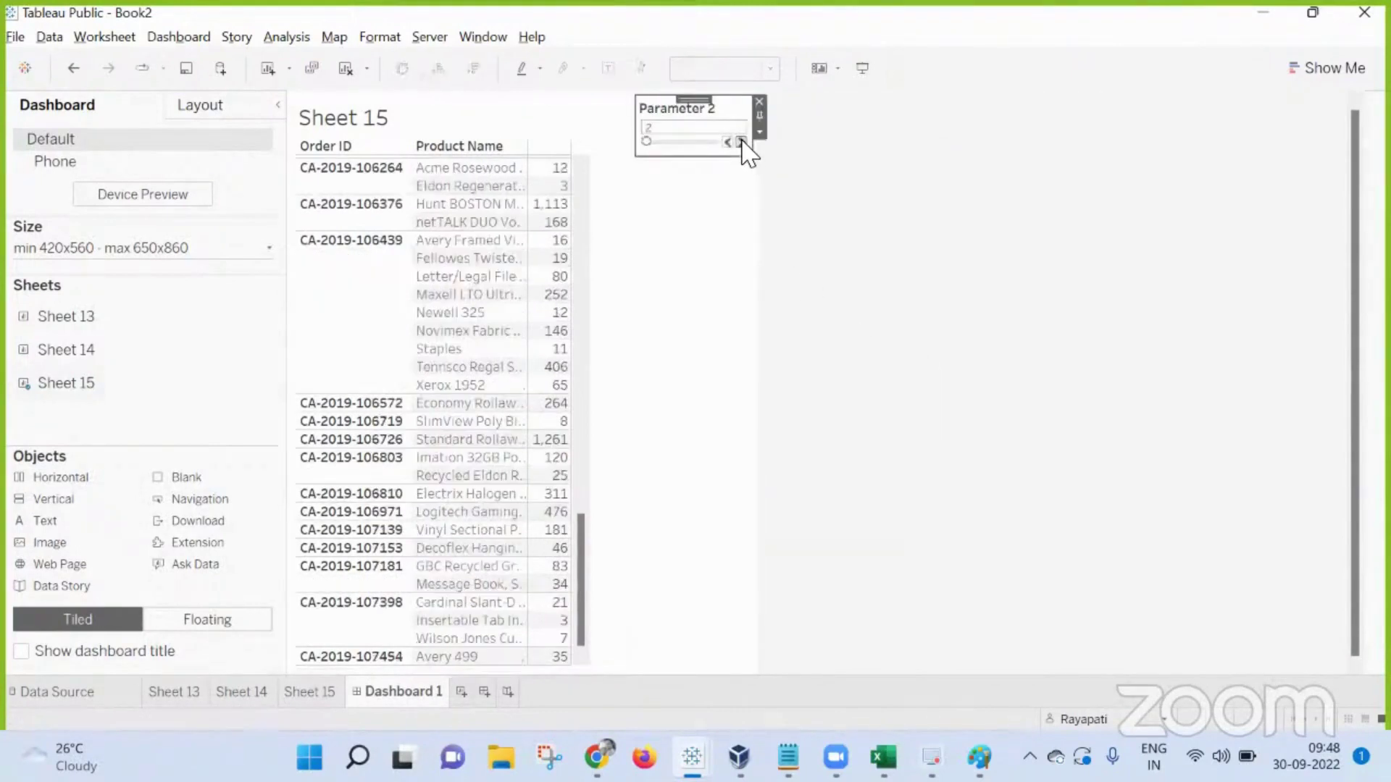
left_click(741, 142)
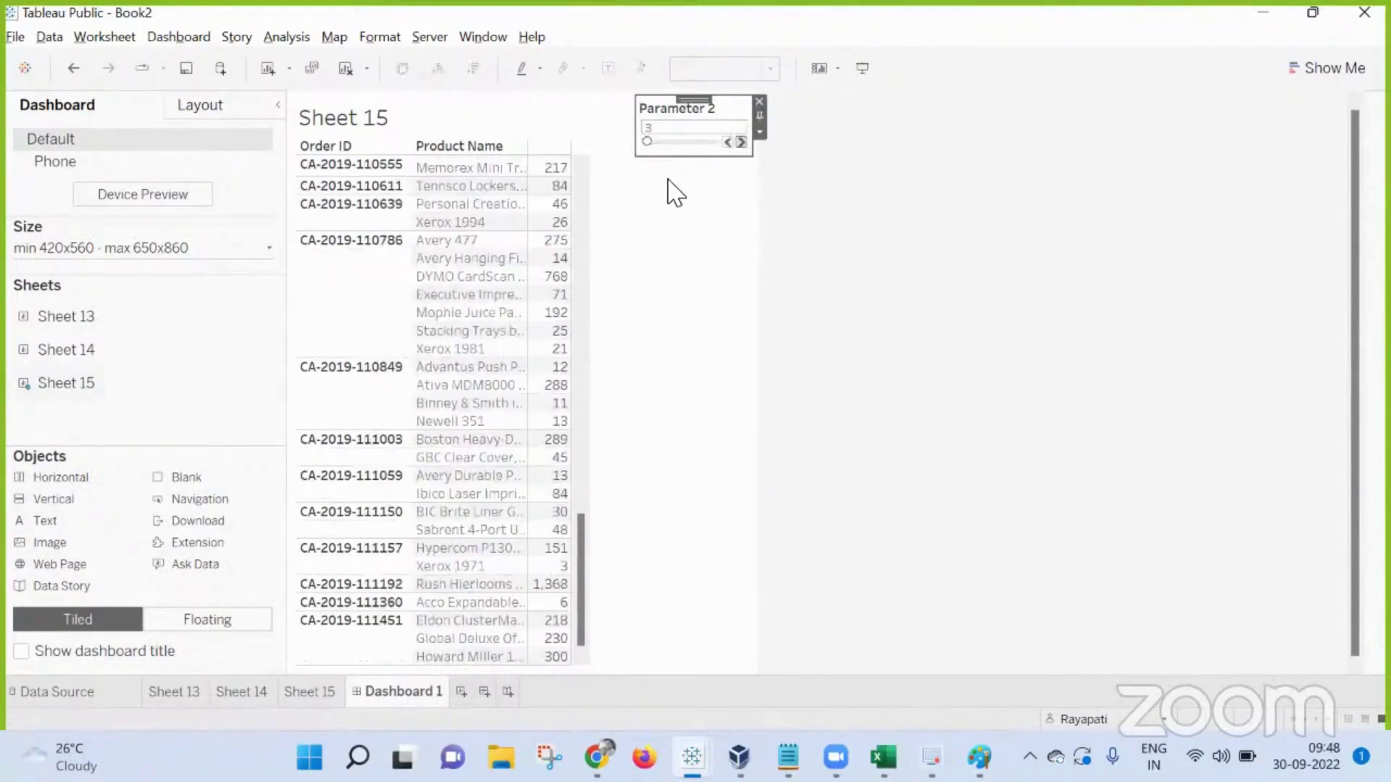
left_click(741, 142)
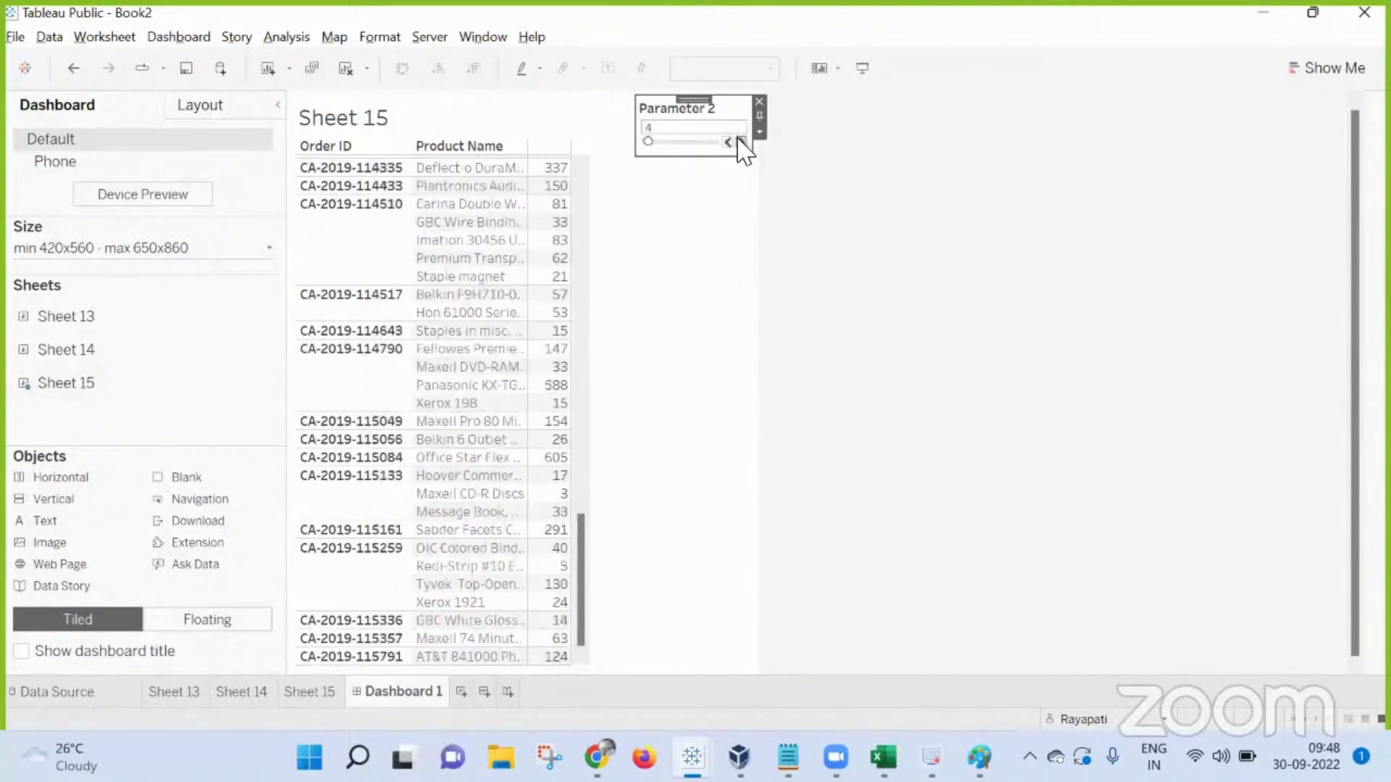
left_click(740, 142)
left_click(741, 142)
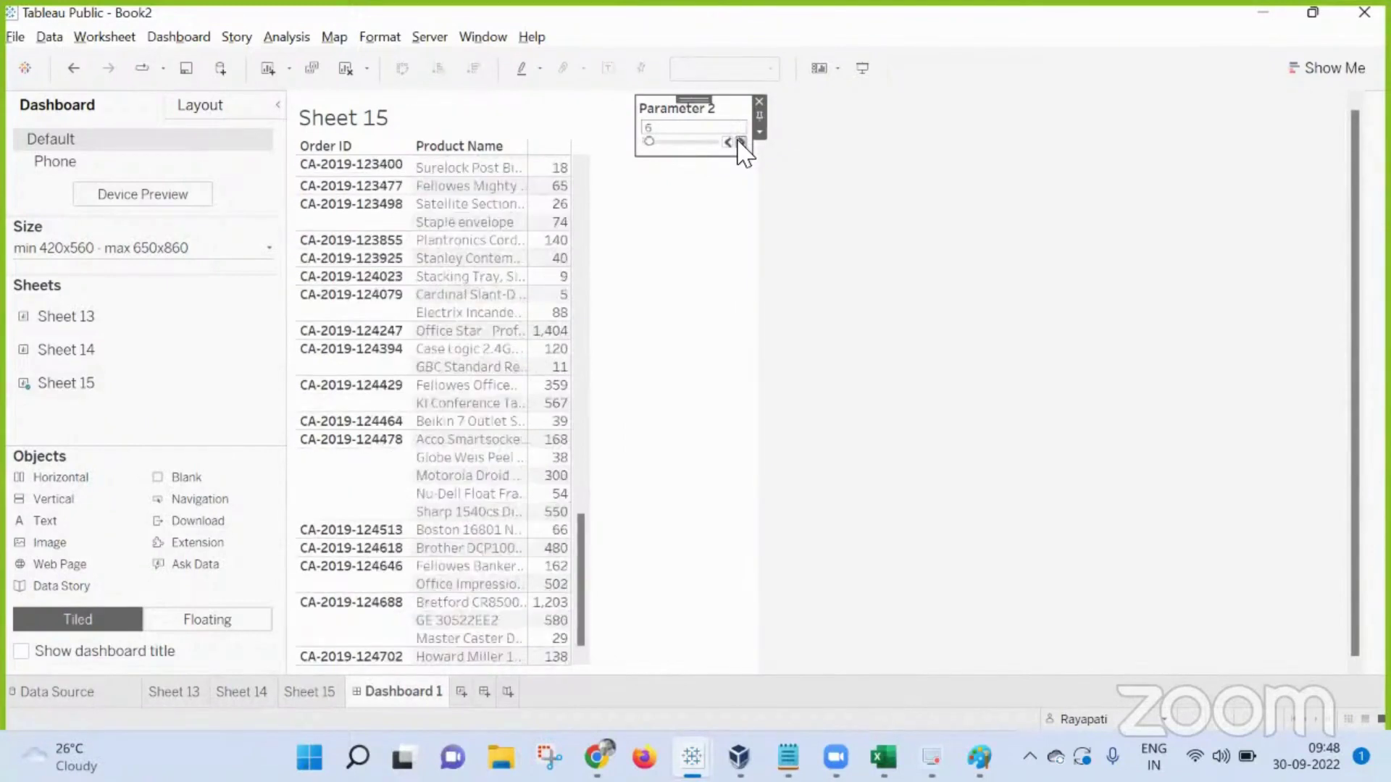
left_click(740, 142)
left_click(740, 142)
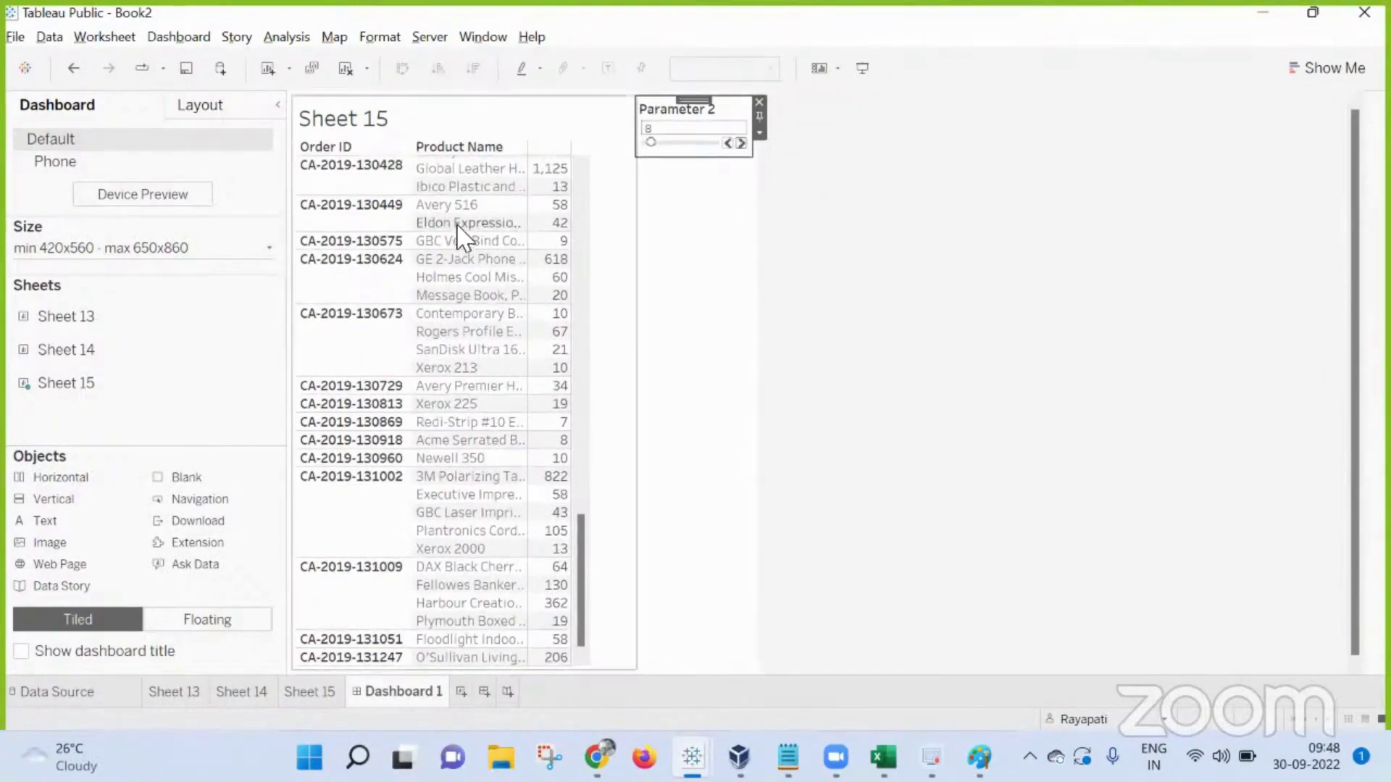
left_click_drag(583, 521, 664, 206)
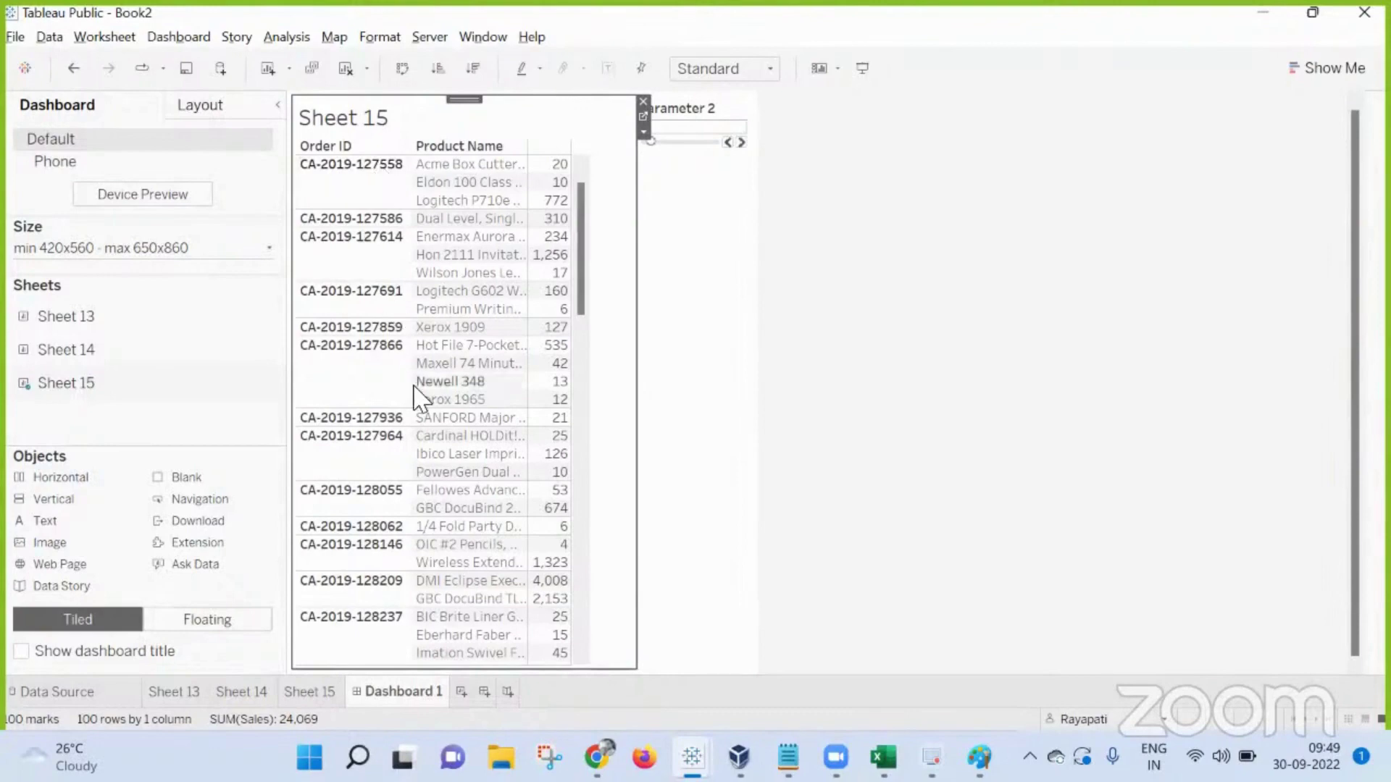
left_click(741, 143)
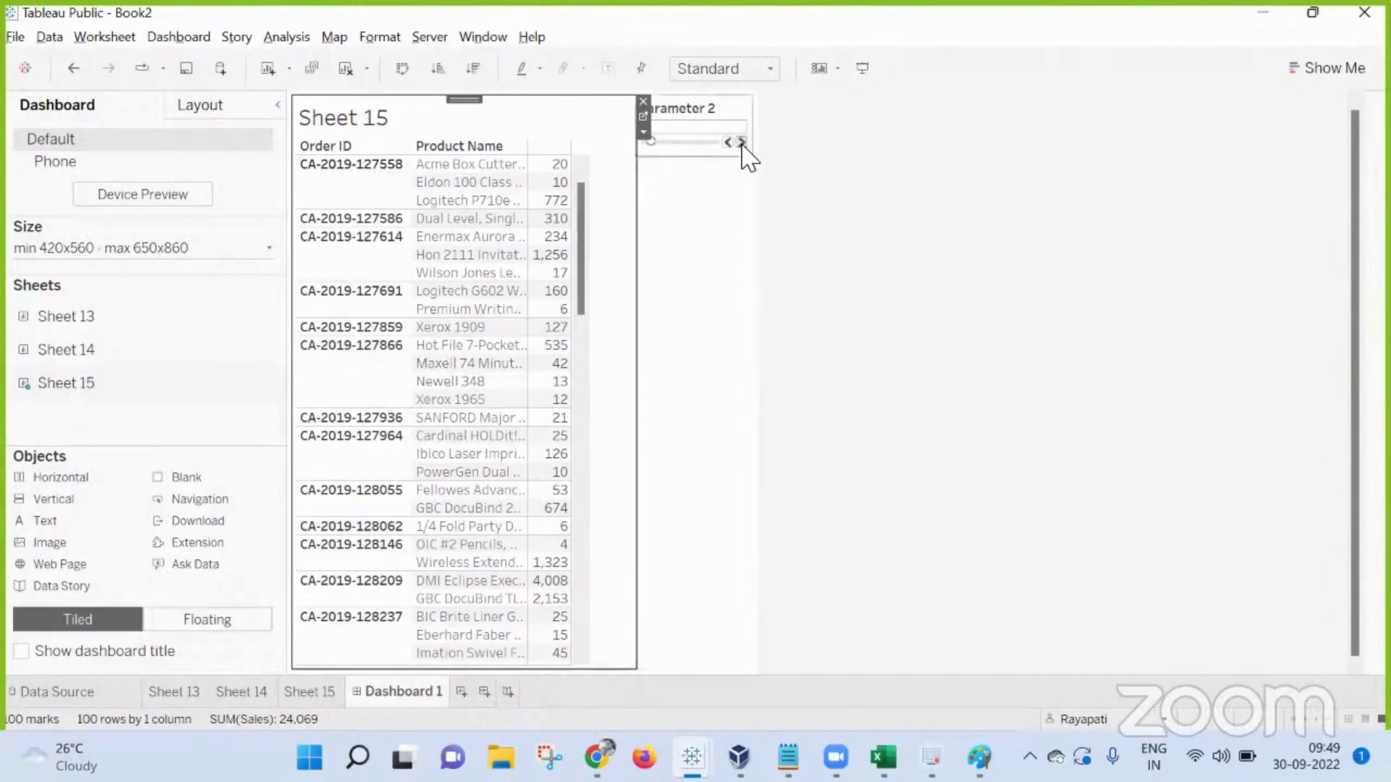
left_click(741, 143)
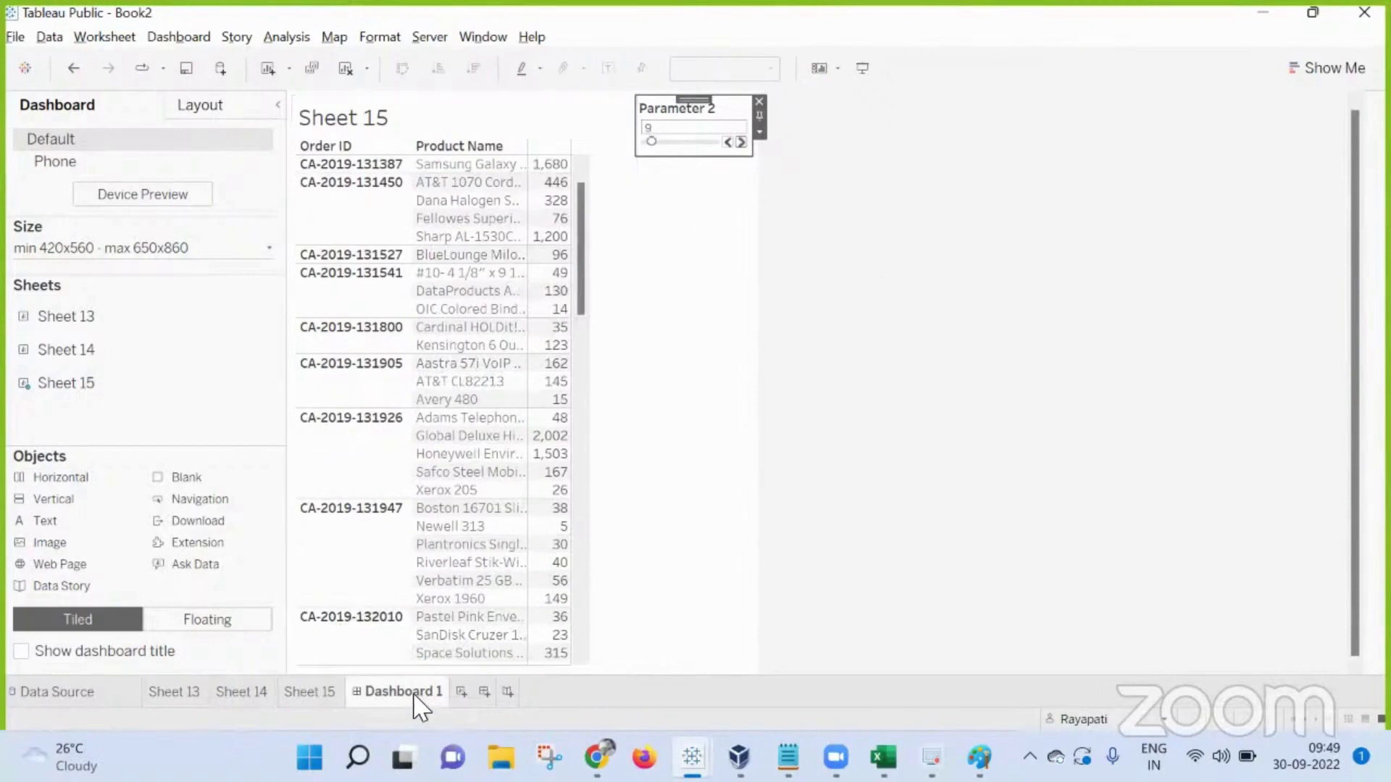
Step: Add an INDEX() calculation to the rows of Sheet 15
left_click(308, 693)
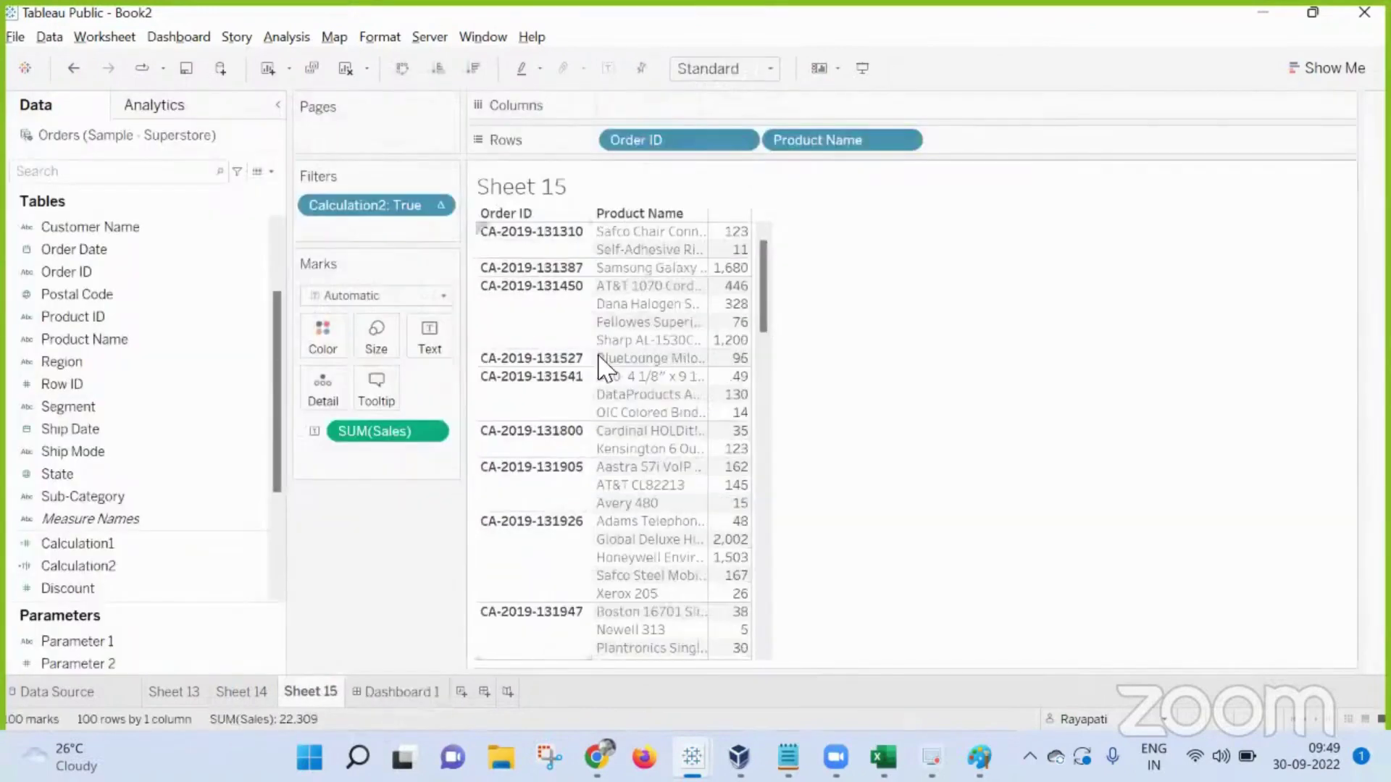
double_click(966, 154)
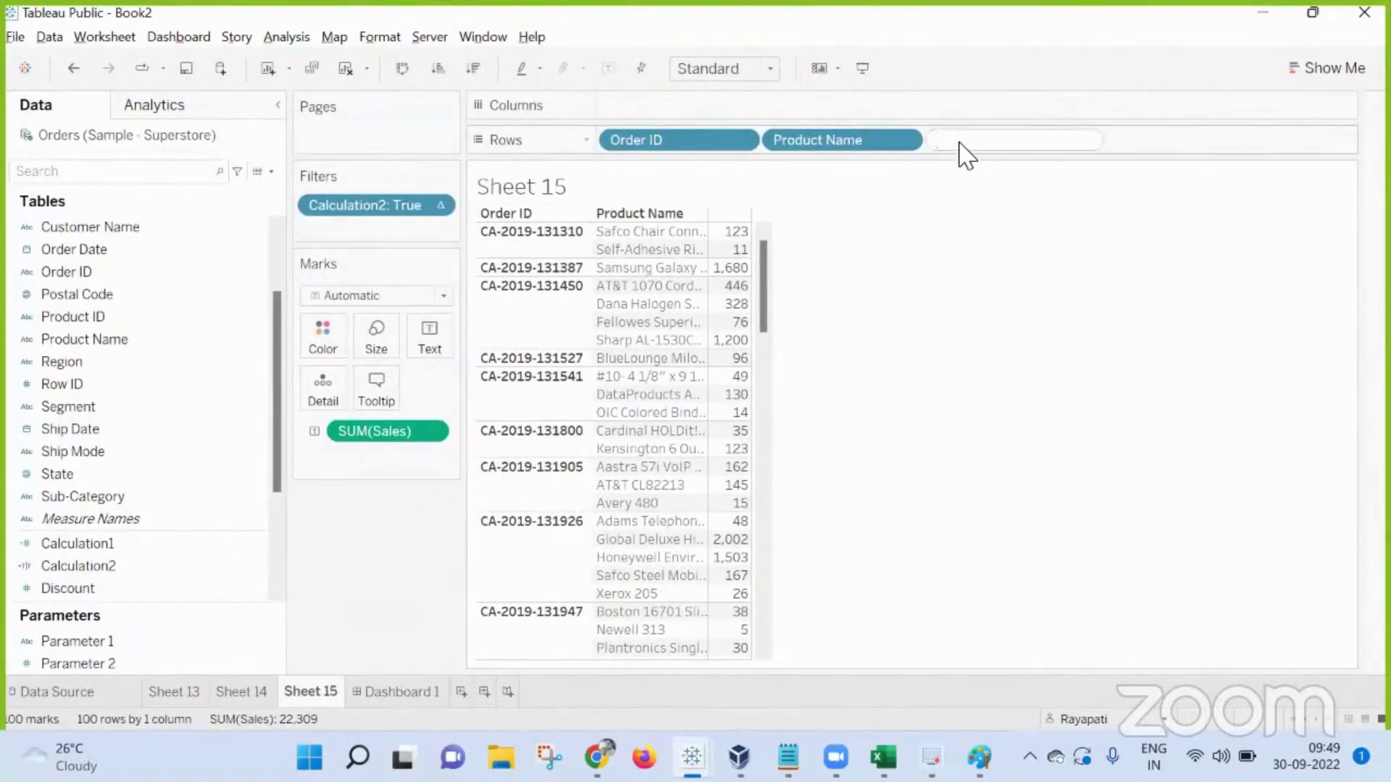
type("IND")
key("Return")
key("Return")
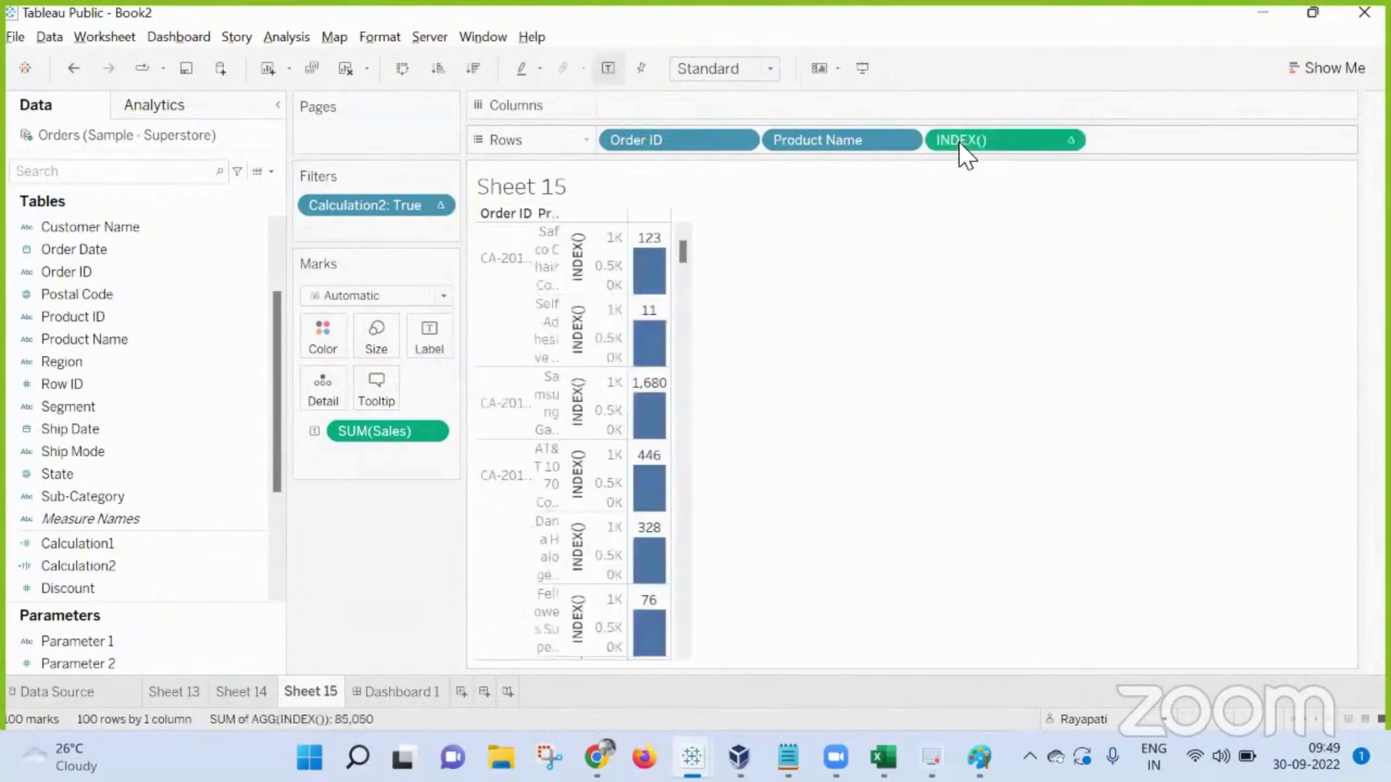
Step: Make the INDEX() field discrete and place it before Order ID in the rows
left_click(1071, 144)
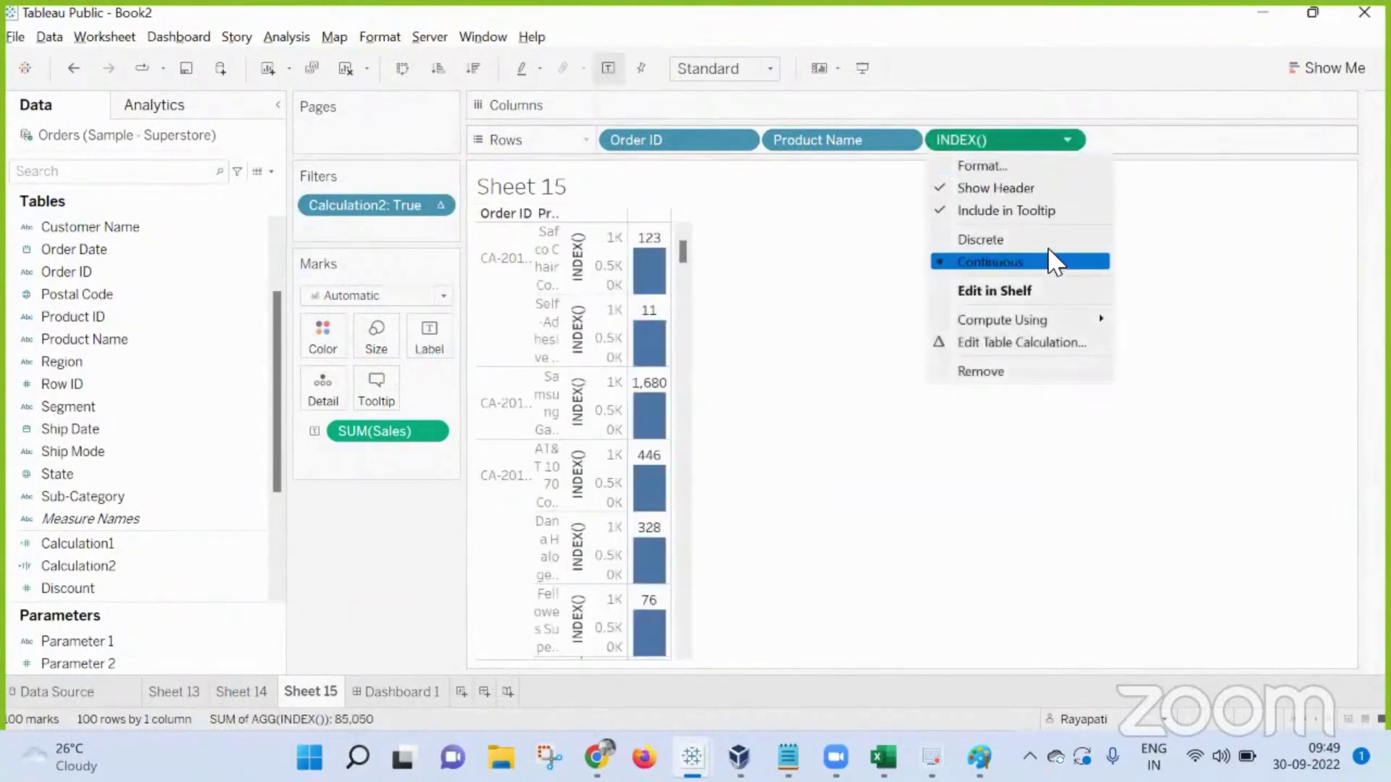
left_click(1050, 239)
left_click_drag(978, 145, 608, 149)
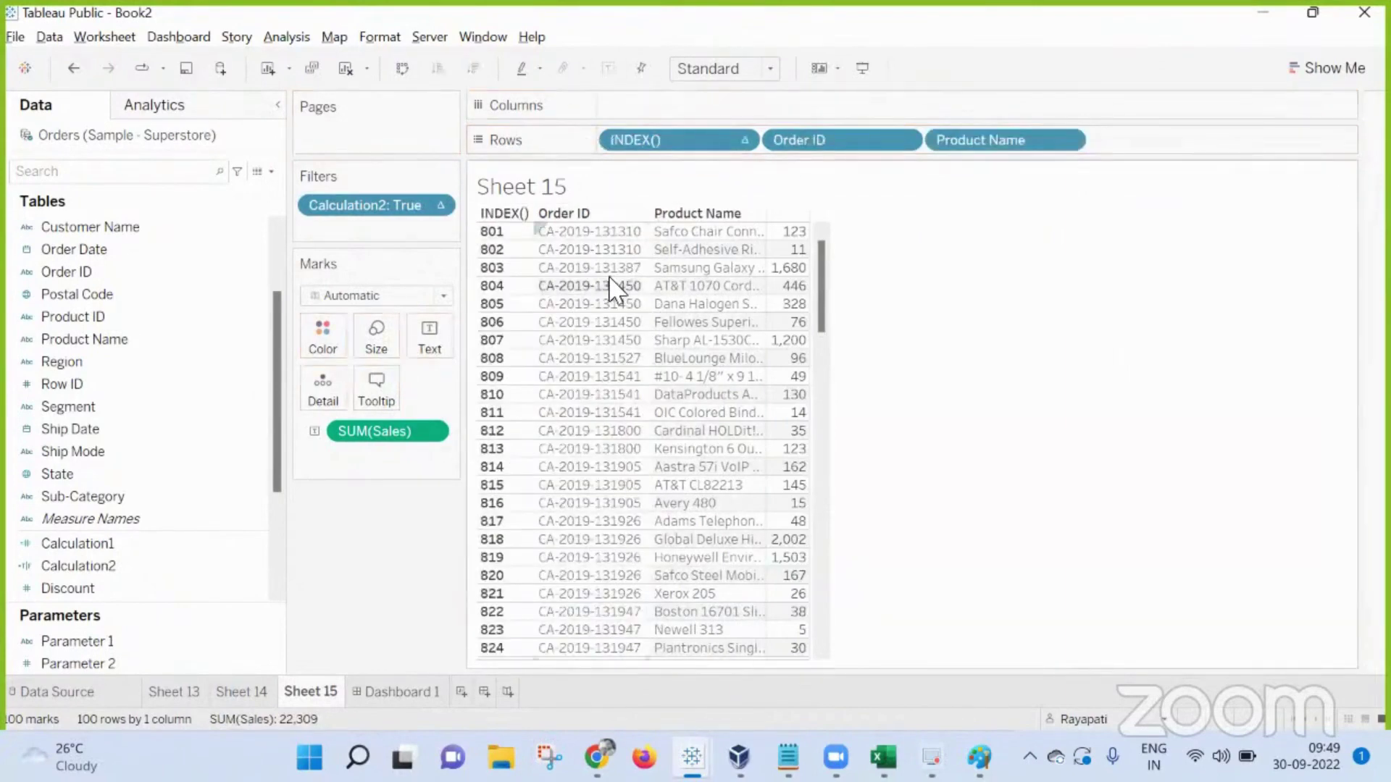
Step: Return to Dashboard 1, set Parameter 2 to 1 and check the row numbers from start to end of the table
left_click(401, 692)
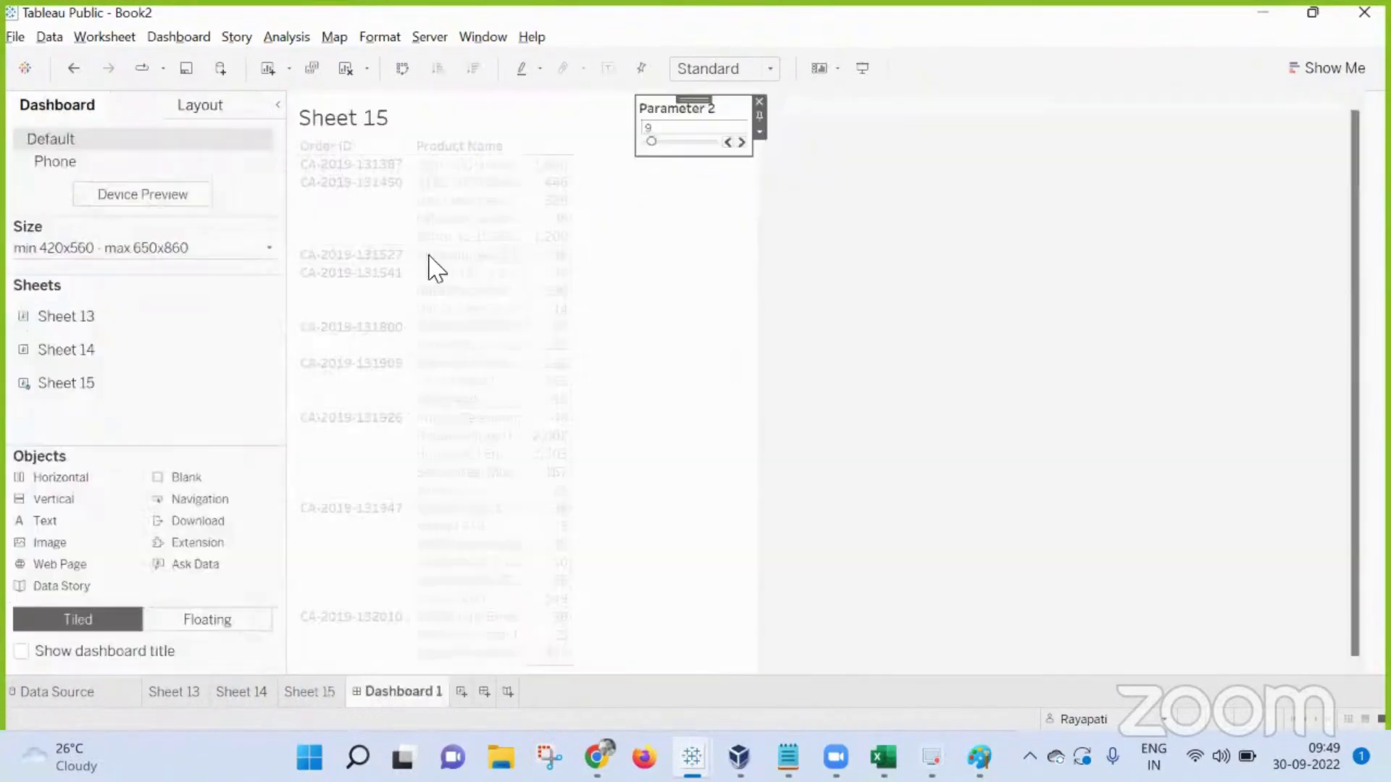
left_click_drag(651, 142, 602, 136)
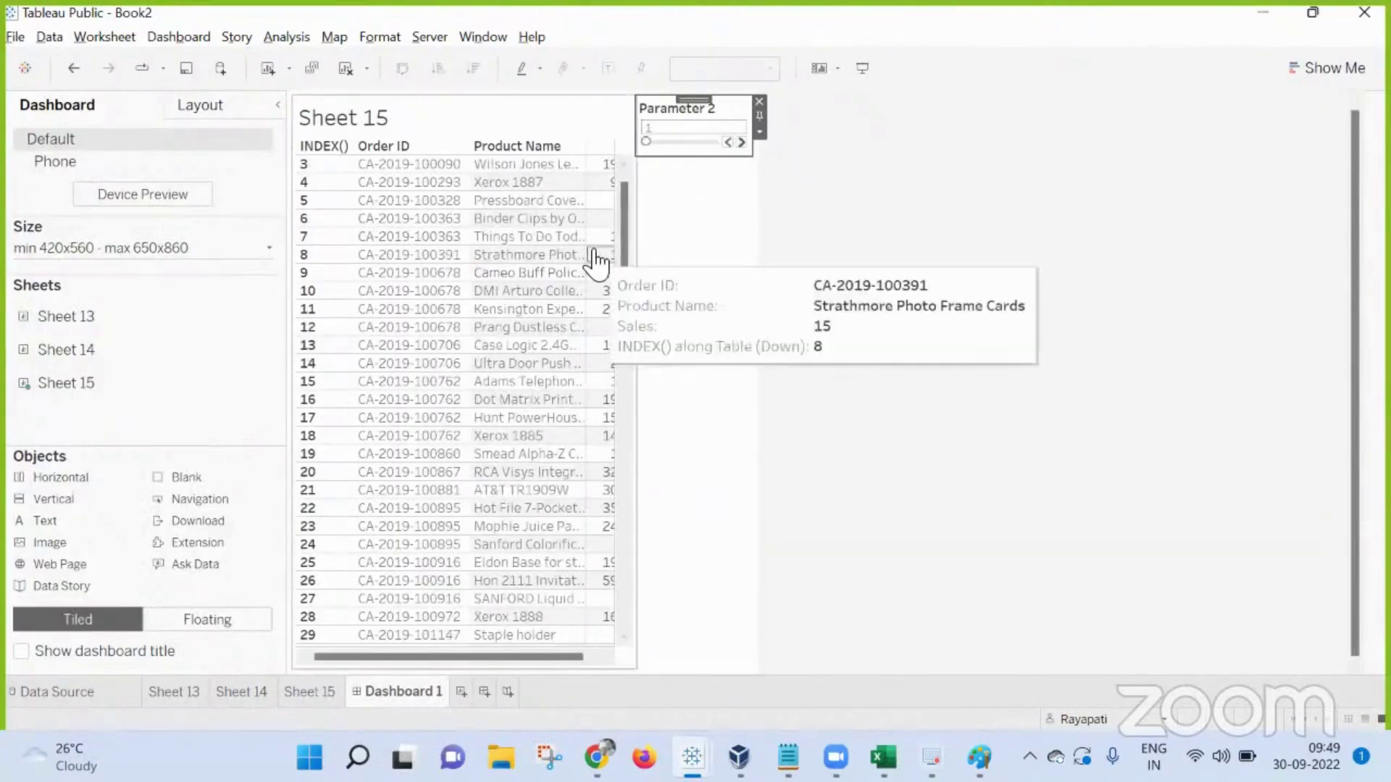
left_click(621, 270)
left_click_drag(621, 269, 624, 476)
left_click_drag(659, 595, 789, 205)
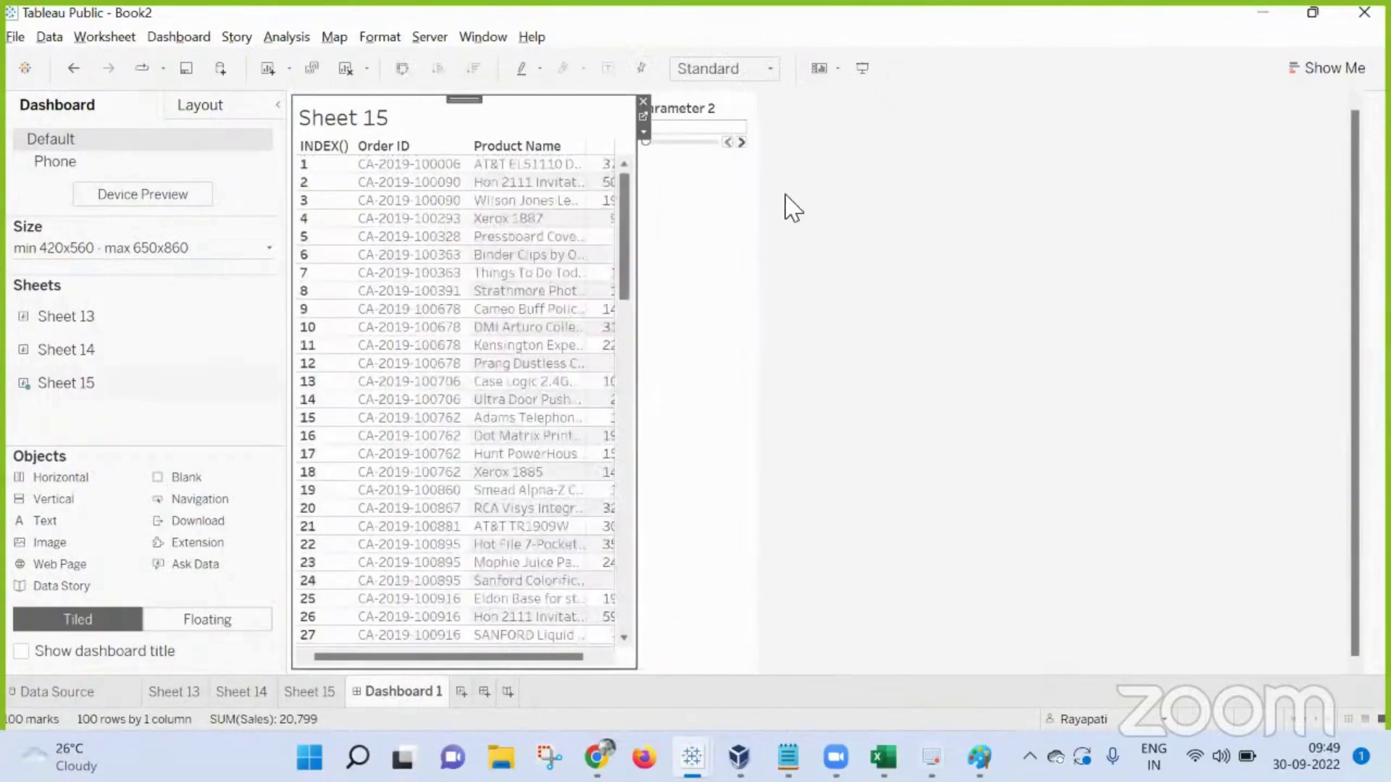
Step: Advance Parameter 2 through 2 to 3 and check the row numbers in each set of rows
left_click(741, 142)
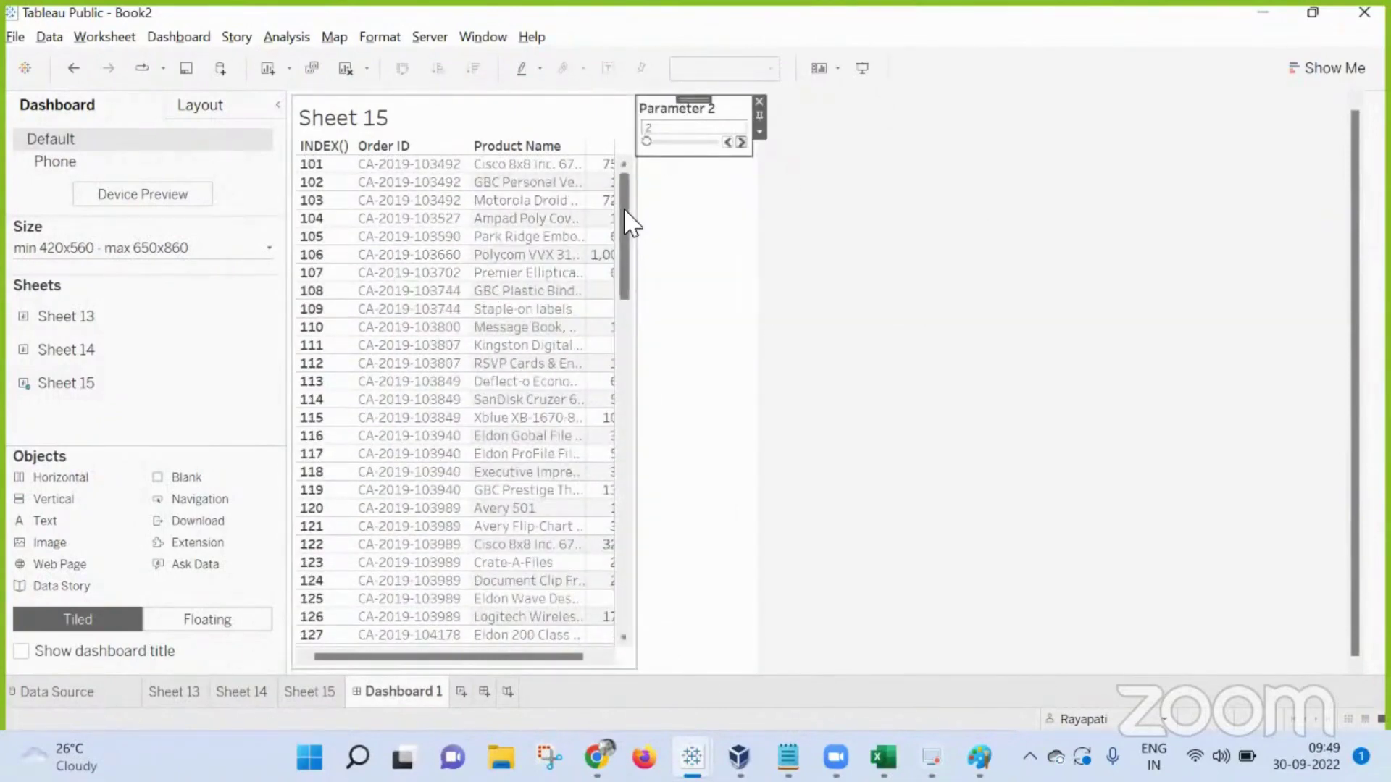
left_click_drag(624, 214, 661, 645)
left_click_drag(650, 145, 739, 145)
left_click(741, 142)
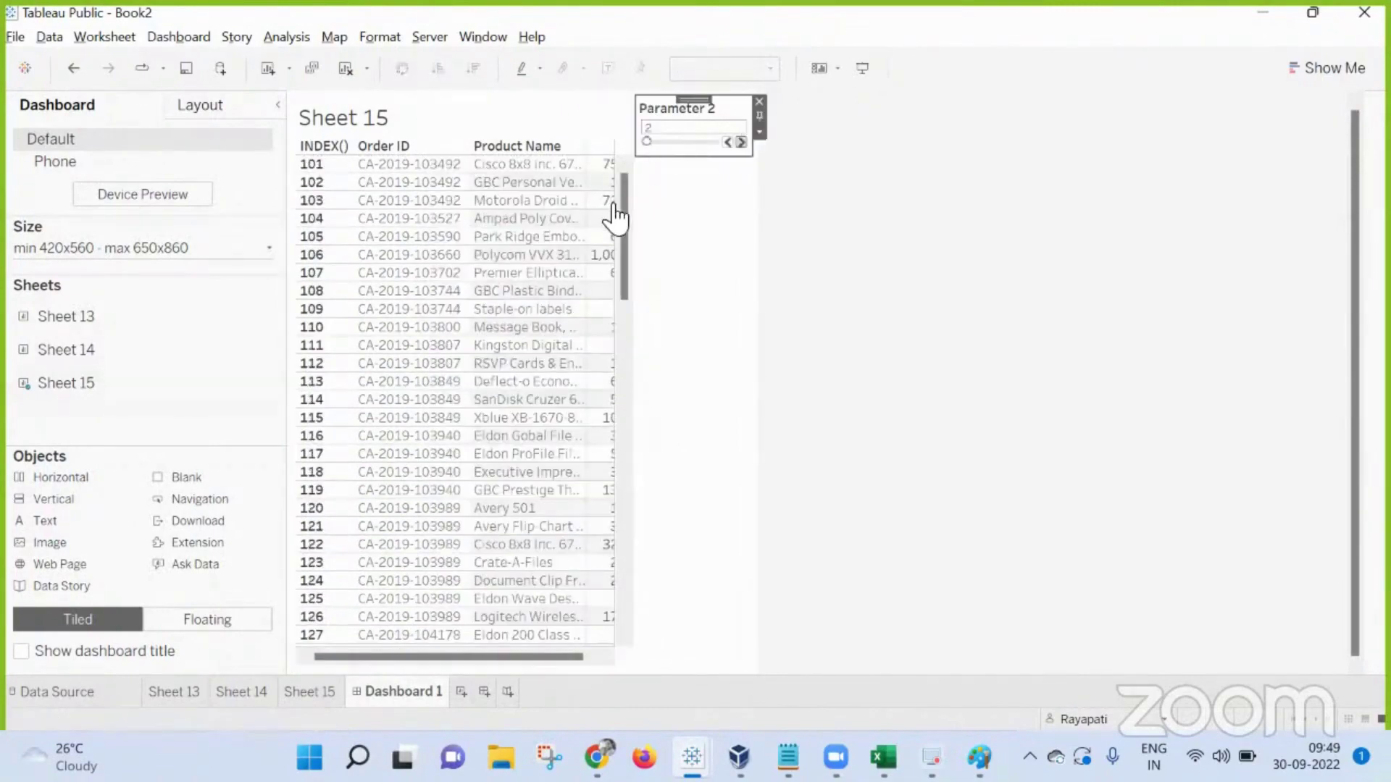
left_click_drag(623, 225, 642, 148)
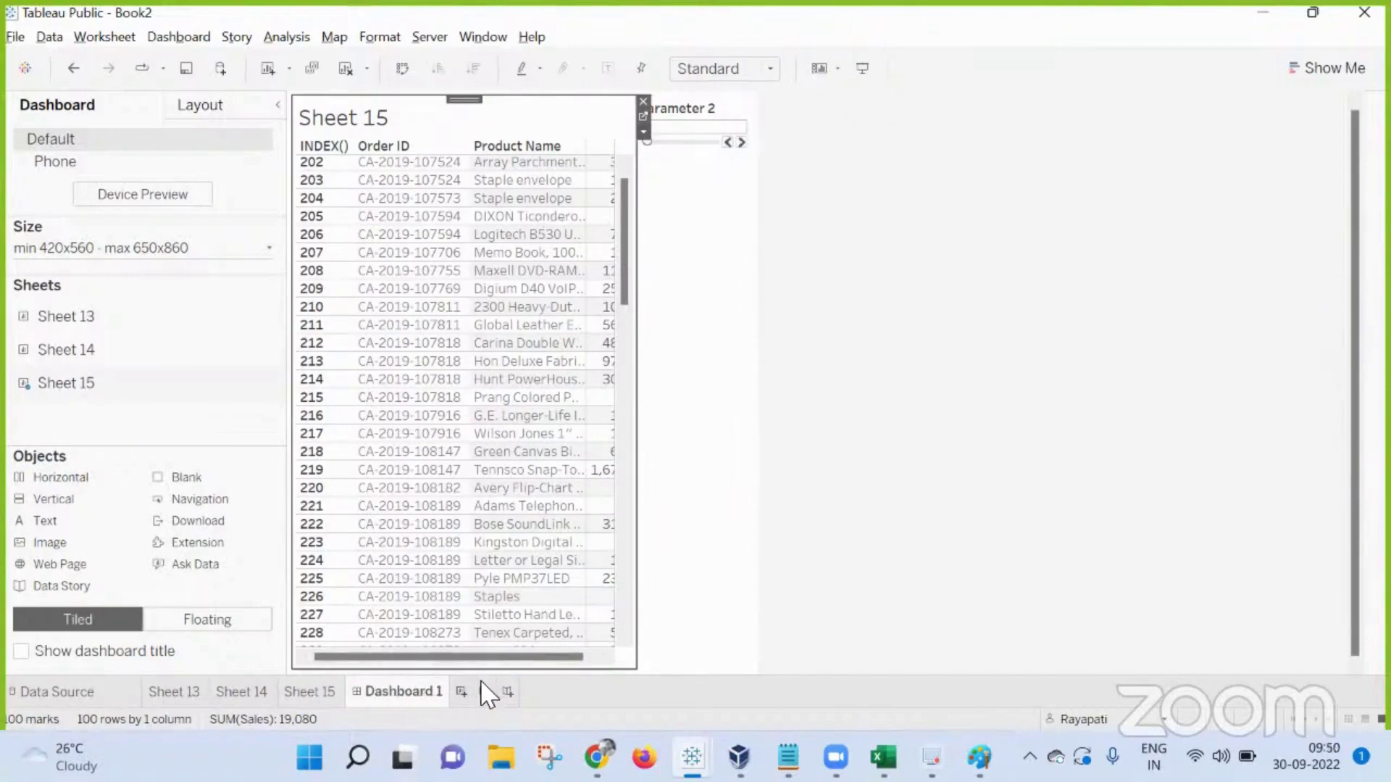
Step: Add a new worksheet and look over its Region, State and Product Name fields
left_click(461, 692)
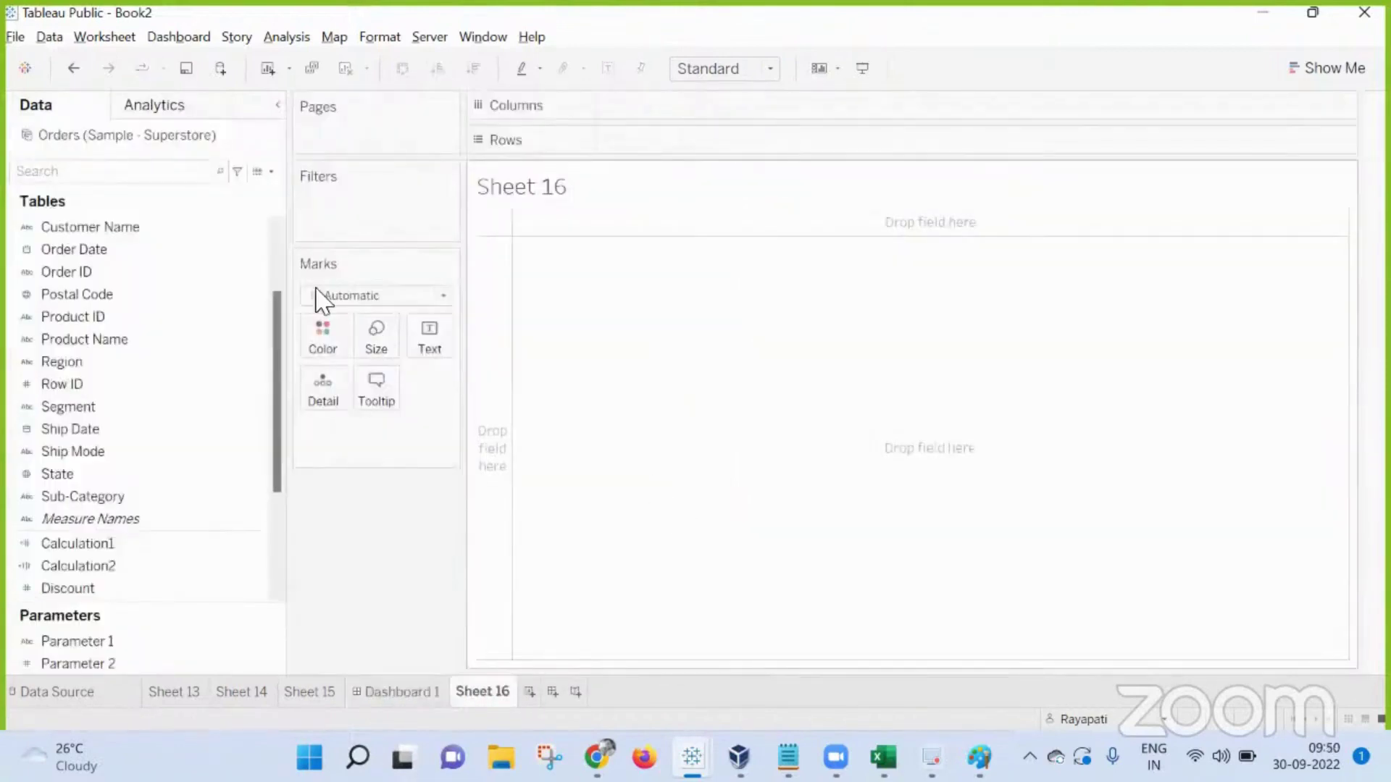
left_click(72, 361)
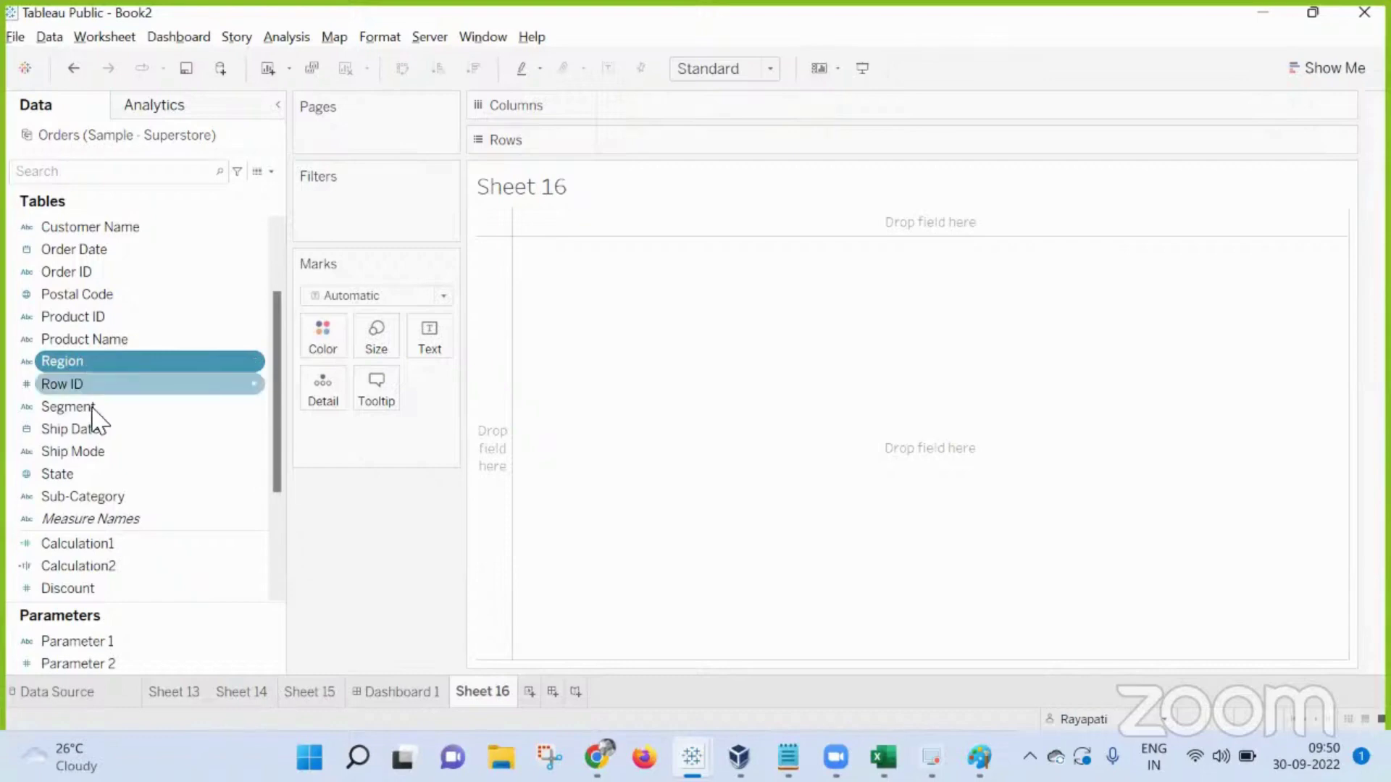
left_click(98, 471)
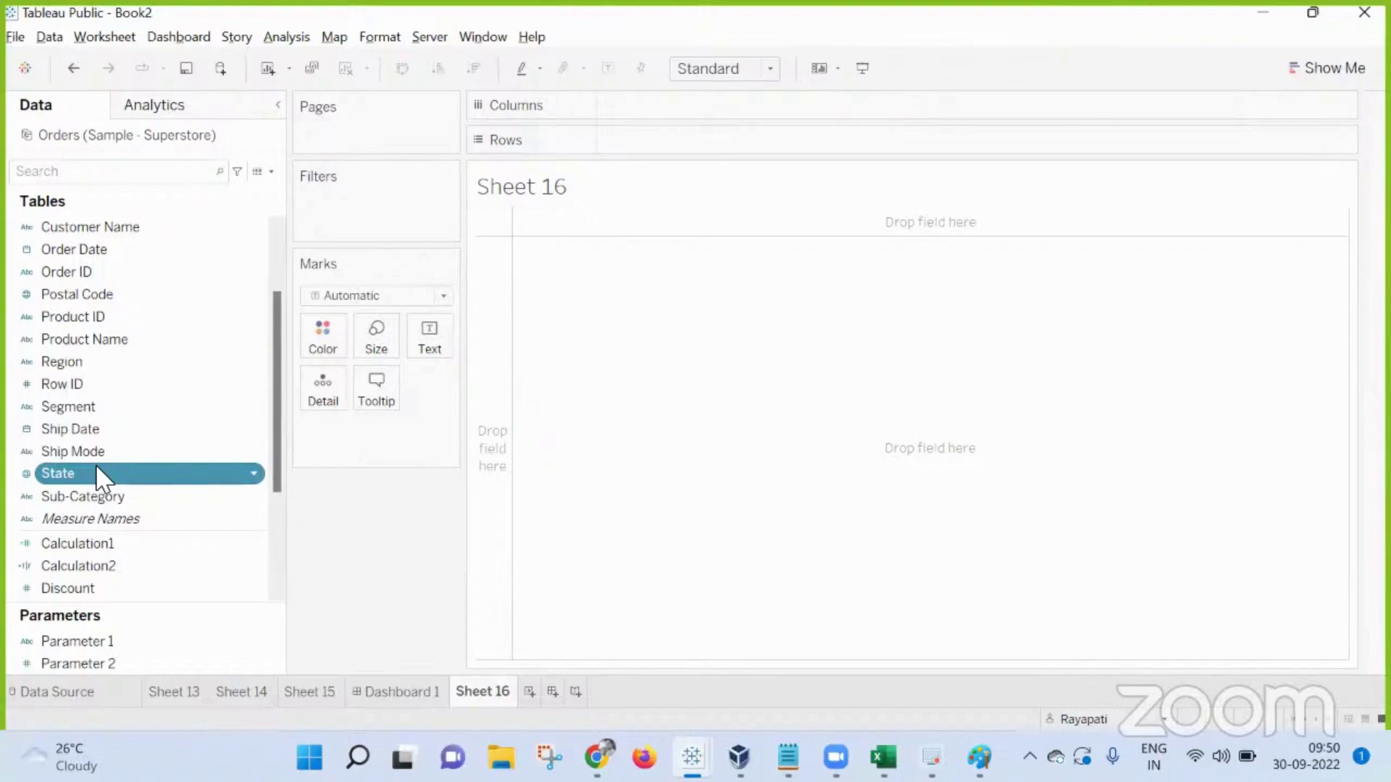
left_click(73, 340)
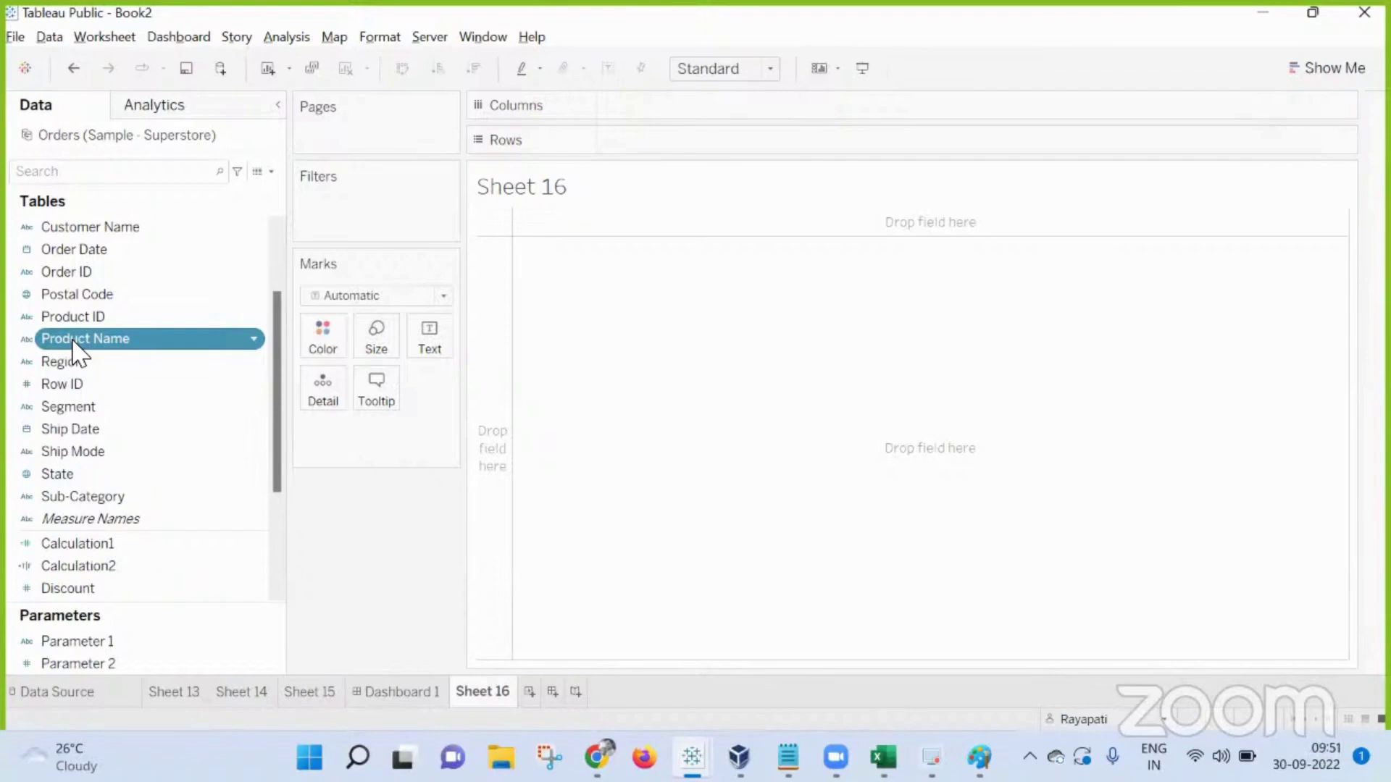
Step: Check Parameter 2 on Dashboard 1, then search the fields of Sheet 15 for "cal" and open Calculation2 for editing
left_click(391, 696)
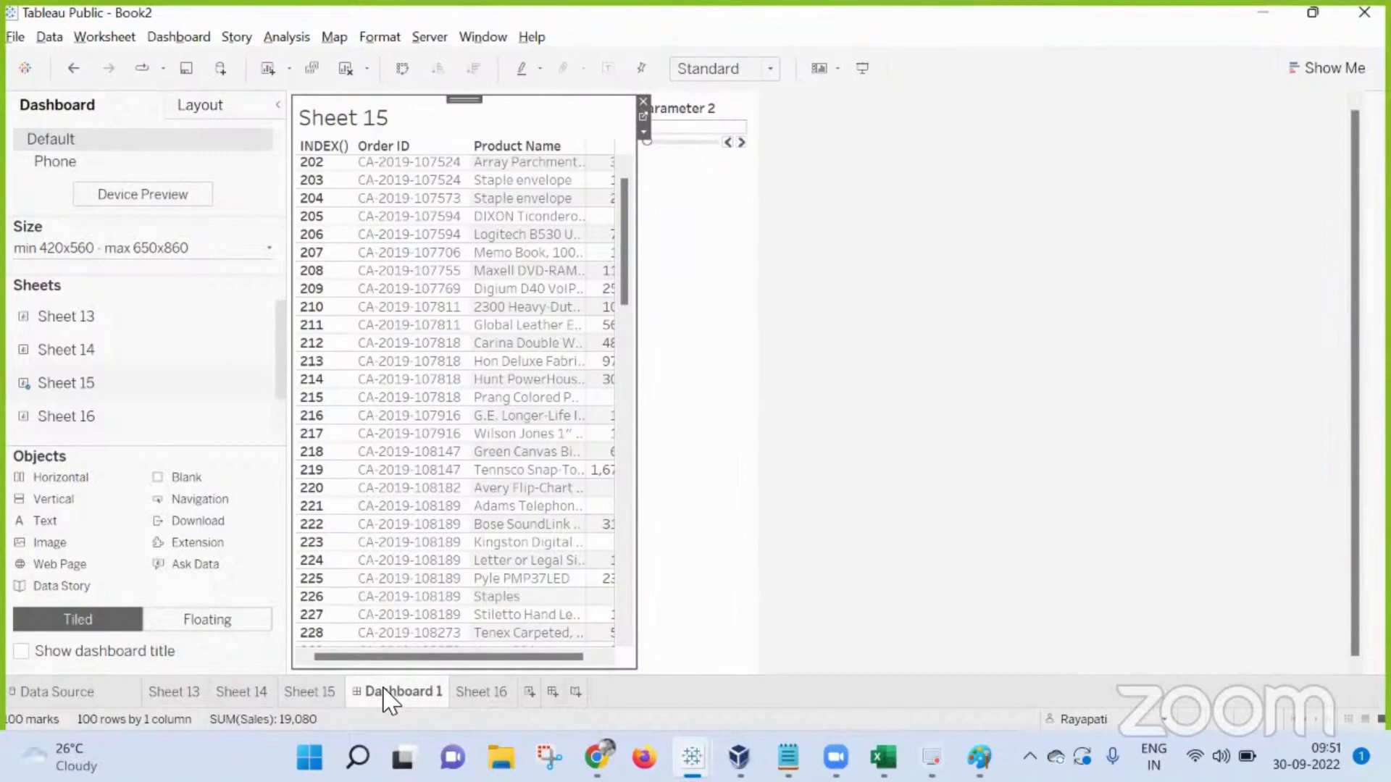
left_click(690, 129)
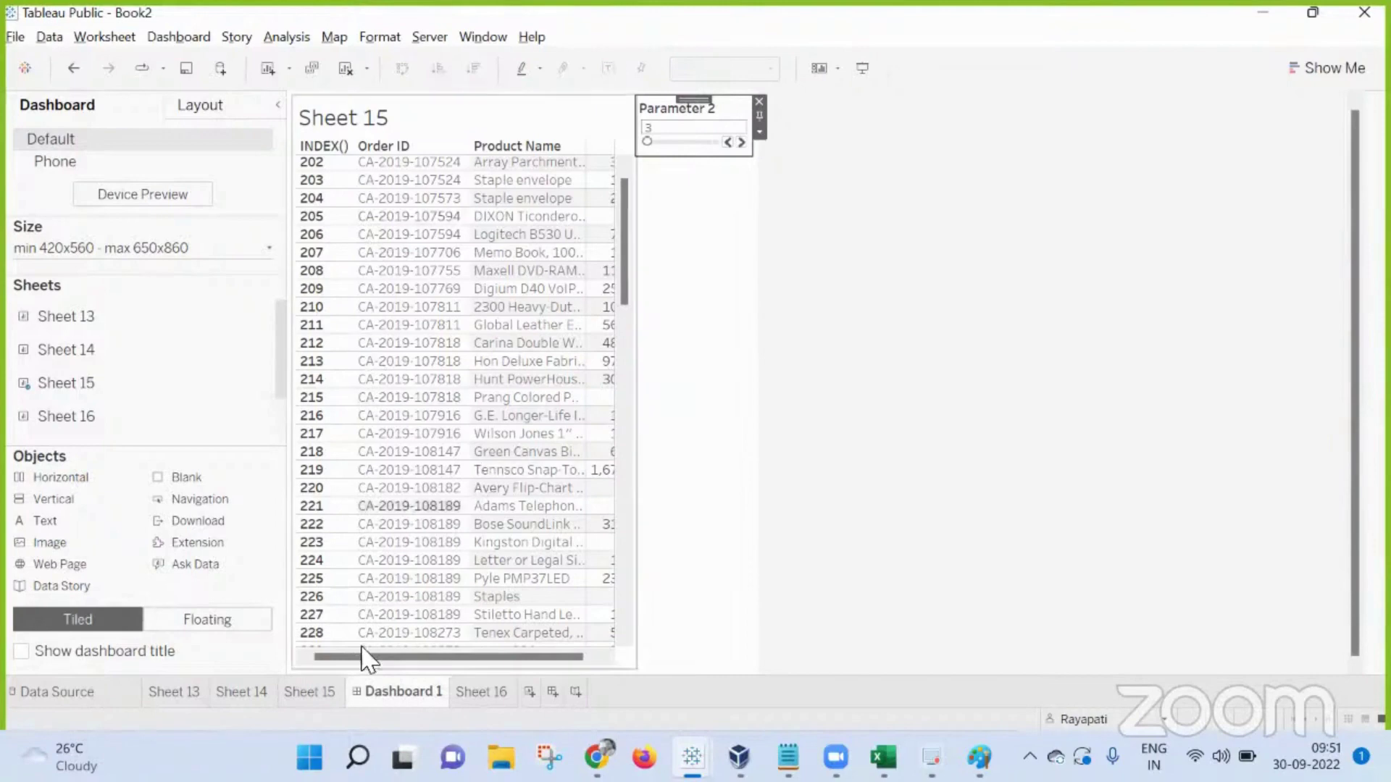
left_click(314, 696)
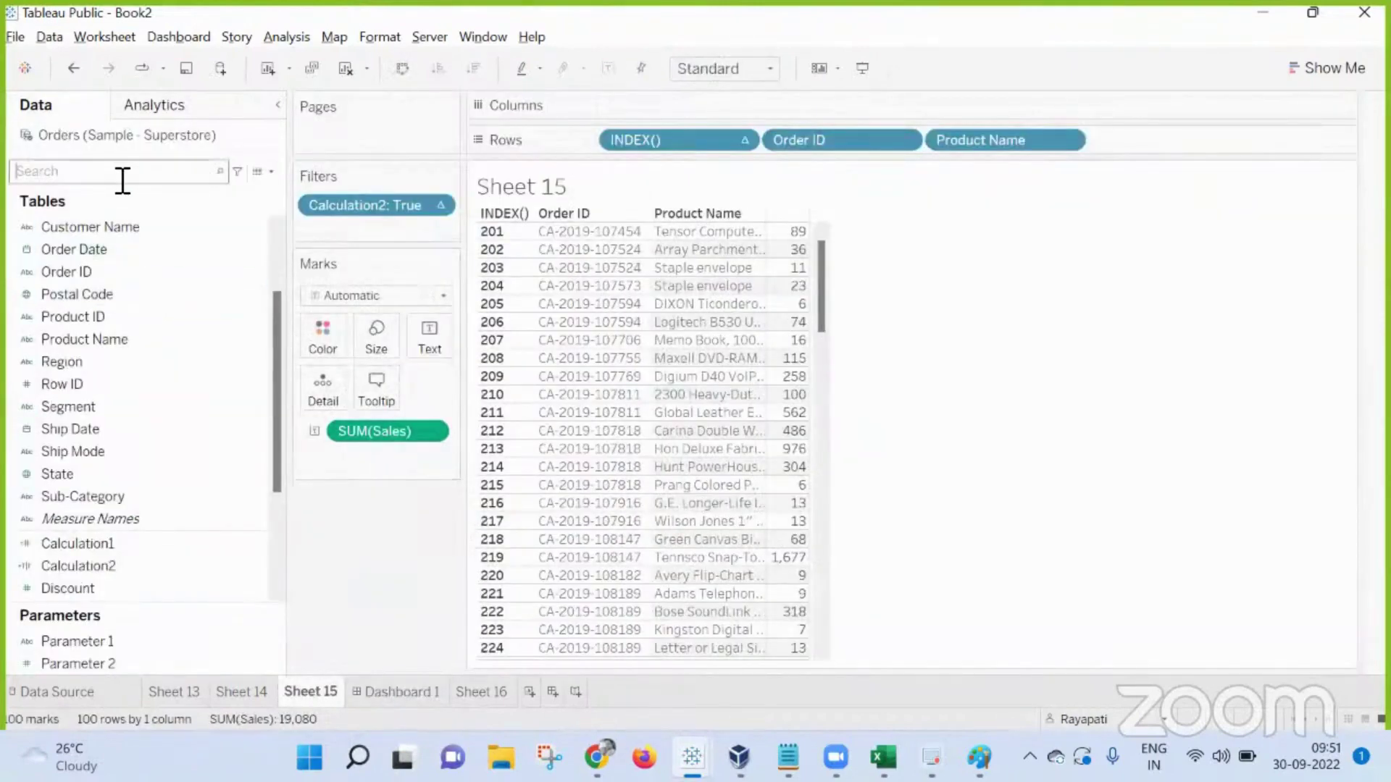
left_click(122, 172)
type("cal")
right_click(120, 277)
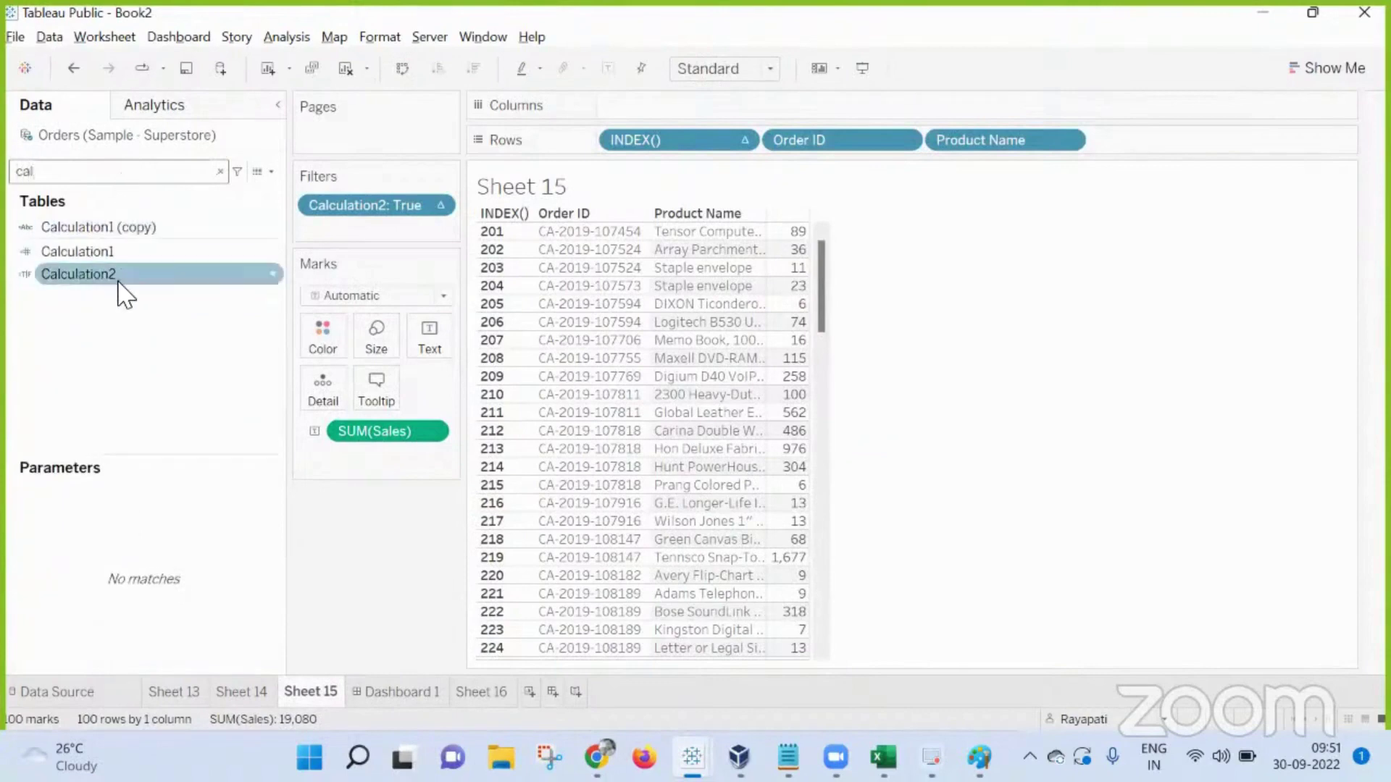
left_click(180, 368)
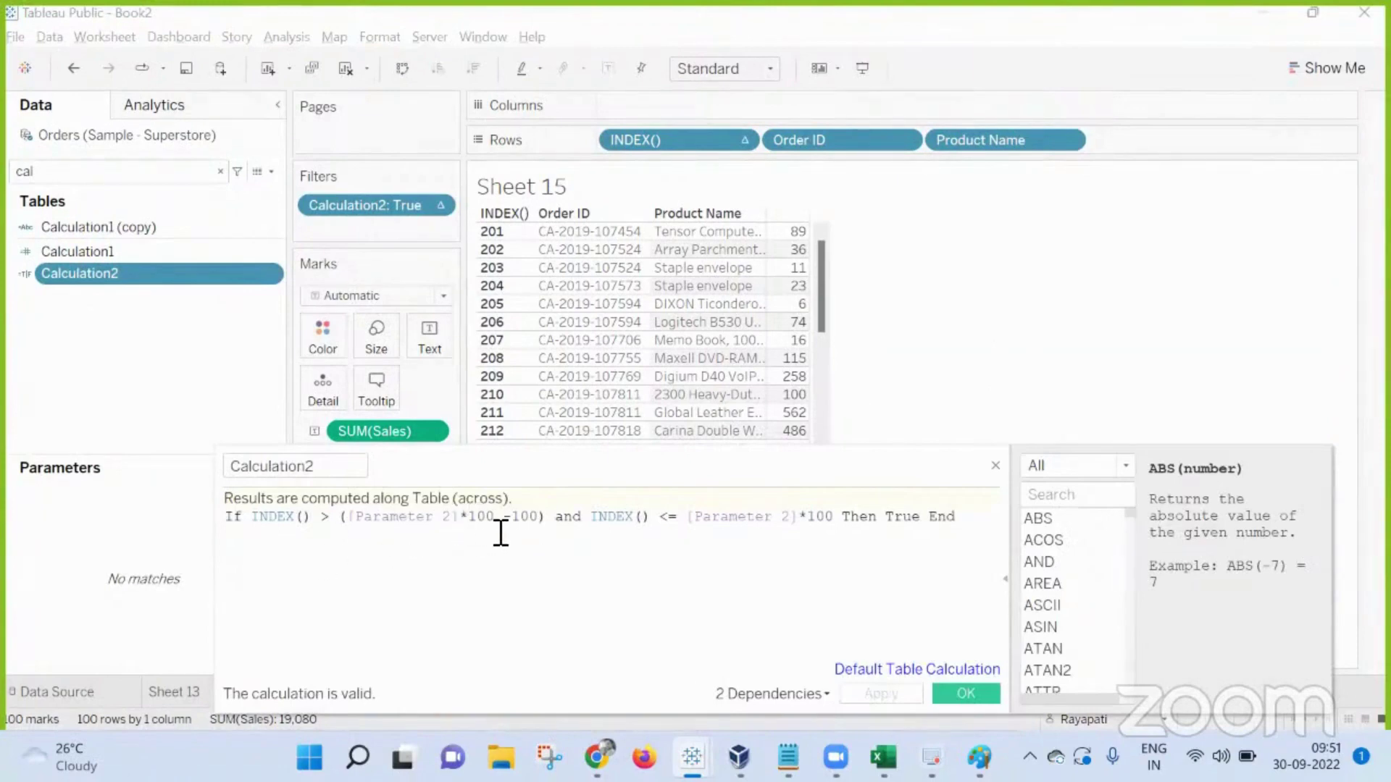
Step: Examine the lower limit ([Parameter 2]*100 -100) and the upper limit [Parameter 2]*100 in the Calculation2 formula
left_click_drag(501, 527, 347, 522)
left_click(397, 519)
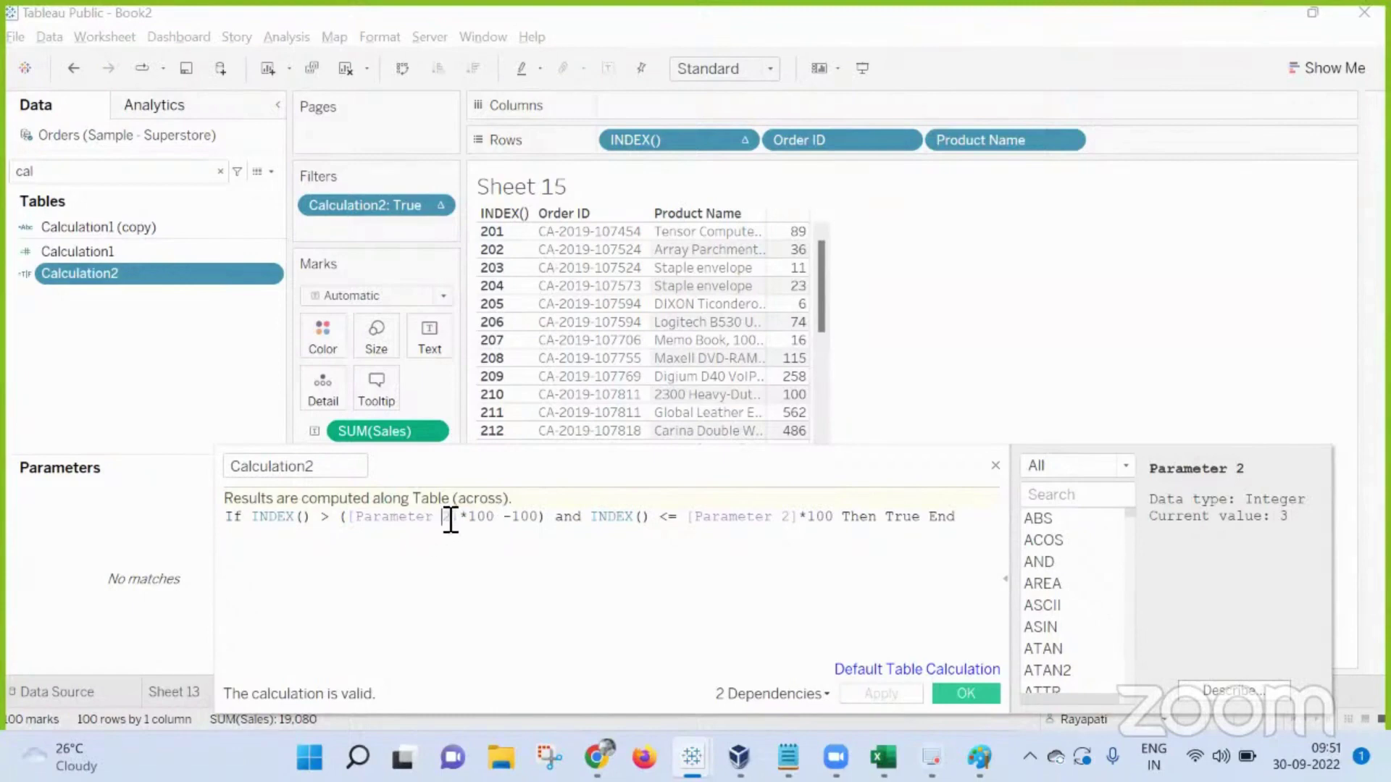
left_click_drag(505, 518, 346, 519)
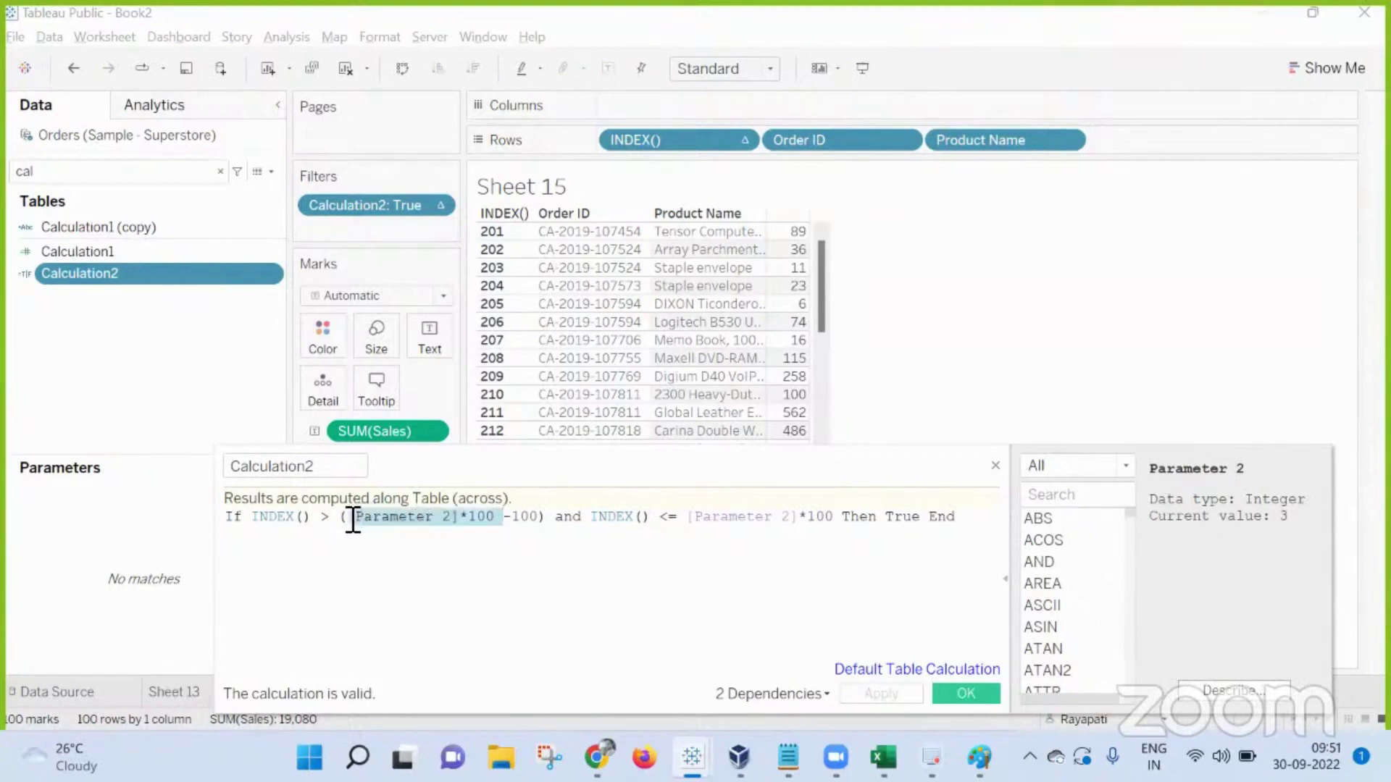
left_click(522, 520)
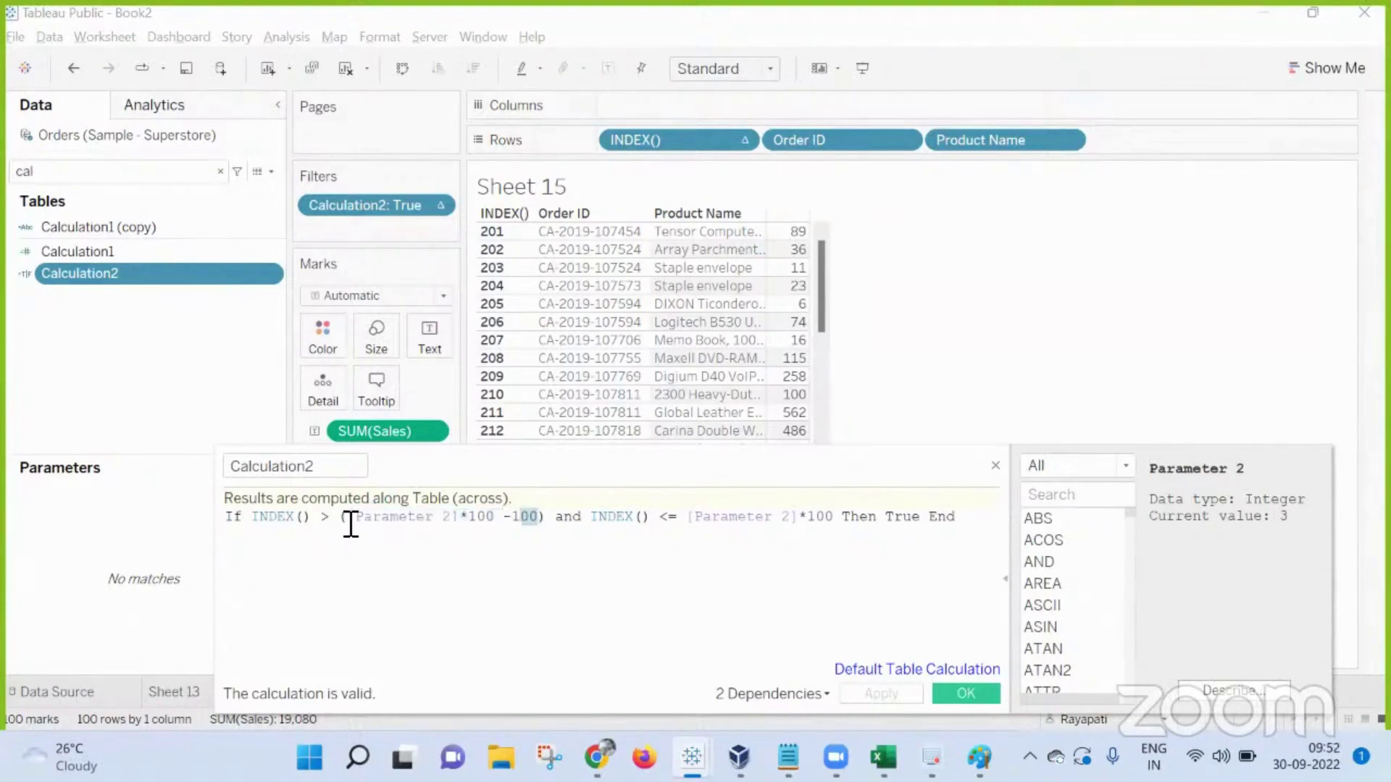
left_click_drag(348, 521, 551, 520)
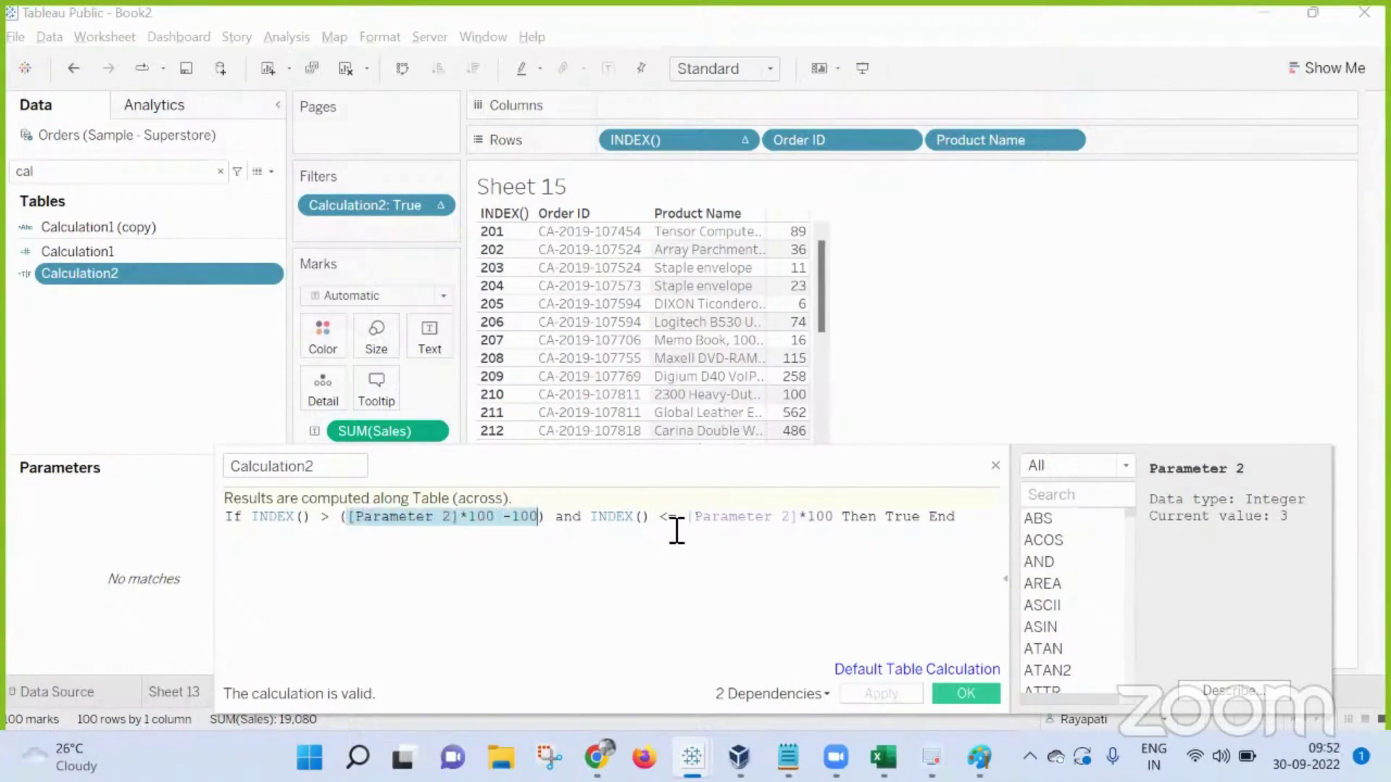
left_click_drag(681, 520, 840, 521)
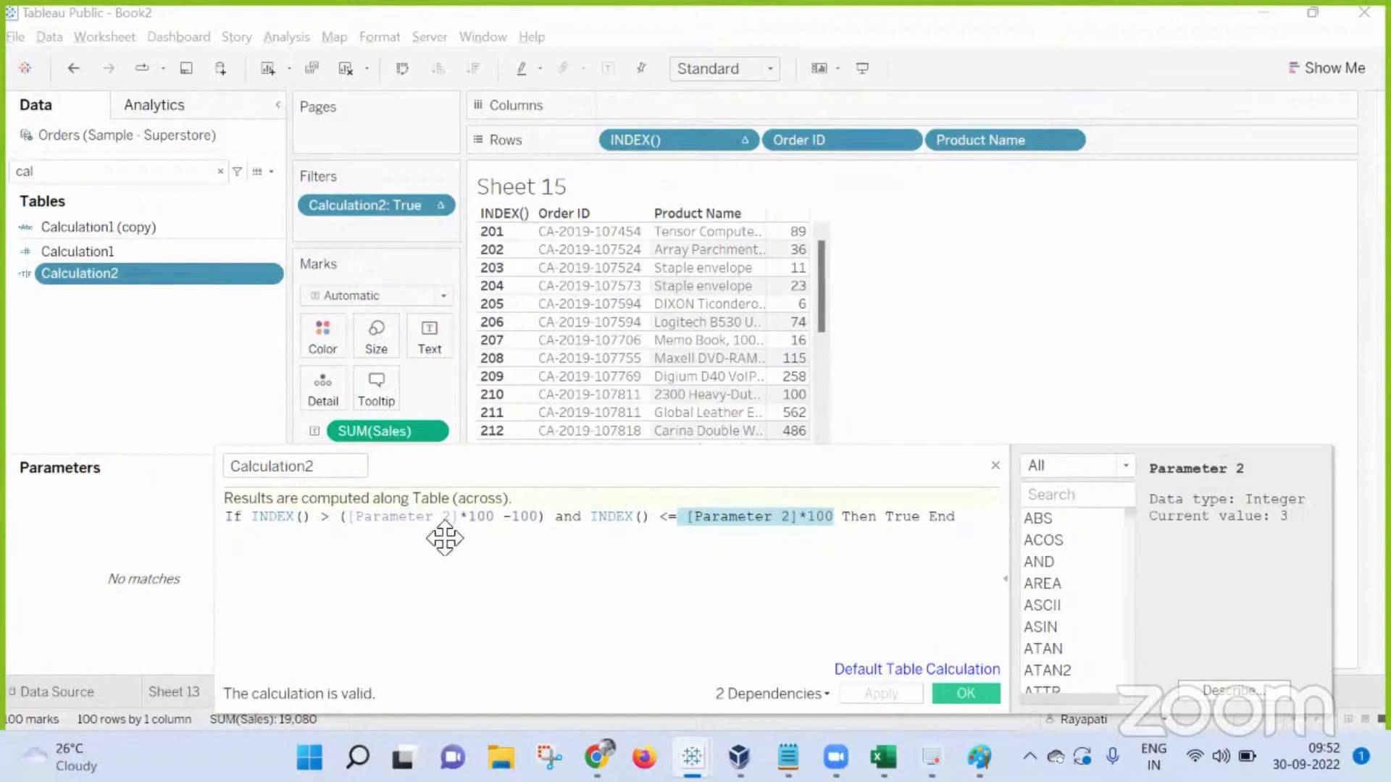
Step: Move the calculation editor clear of the table's row numbers and compare both formula limits with the rows down to the table's end
left_click_drag(592, 458, 910, 363)
scroll(699, 288, "down", 12)
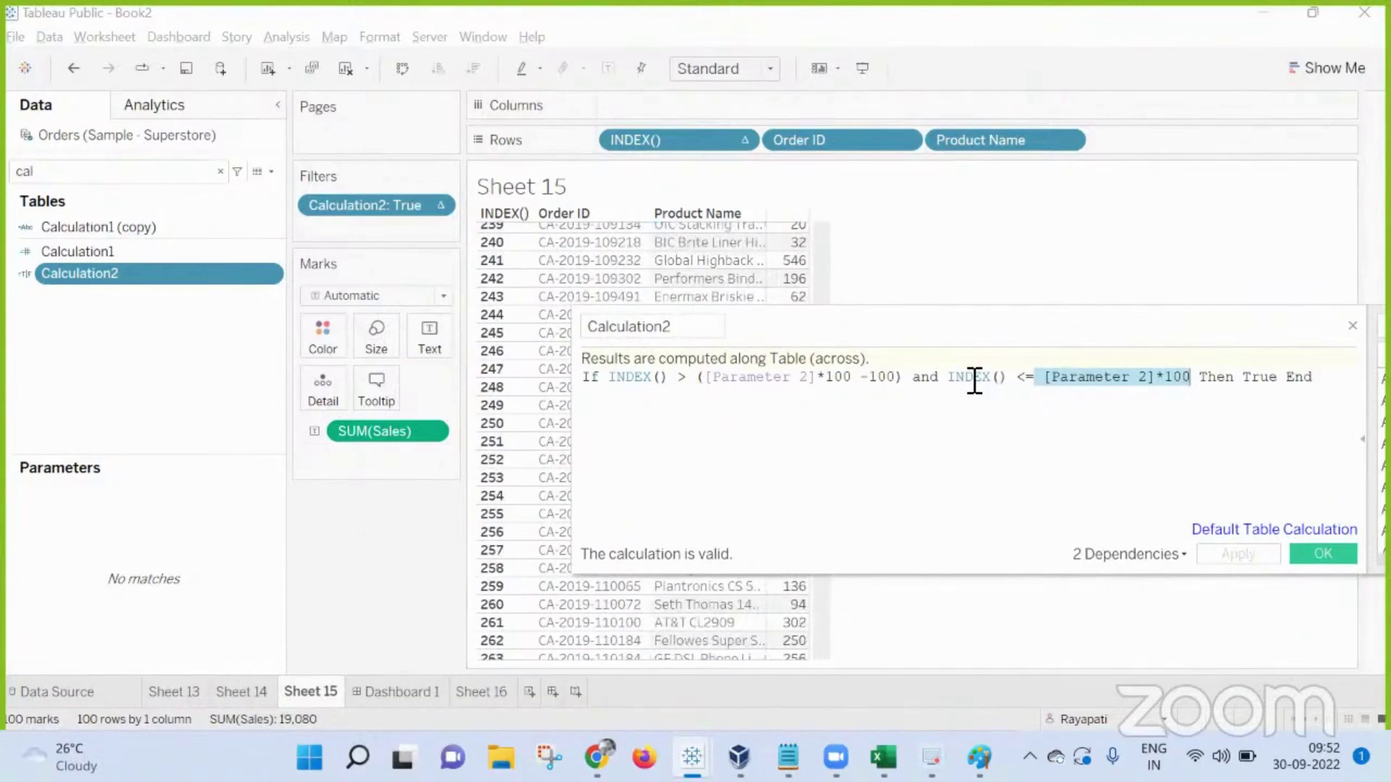
left_click_drag(905, 377, 693, 382)
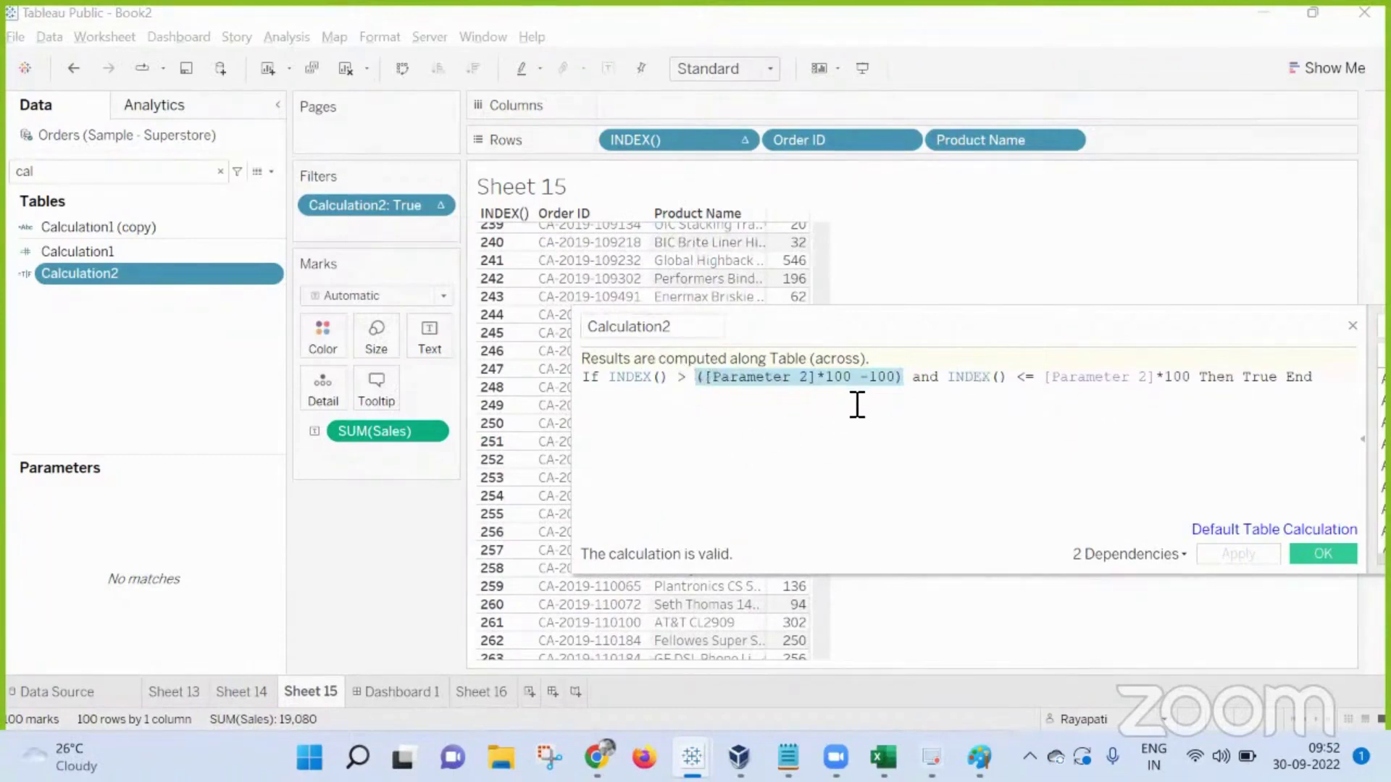
left_click_drag(1018, 384, 1200, 377)
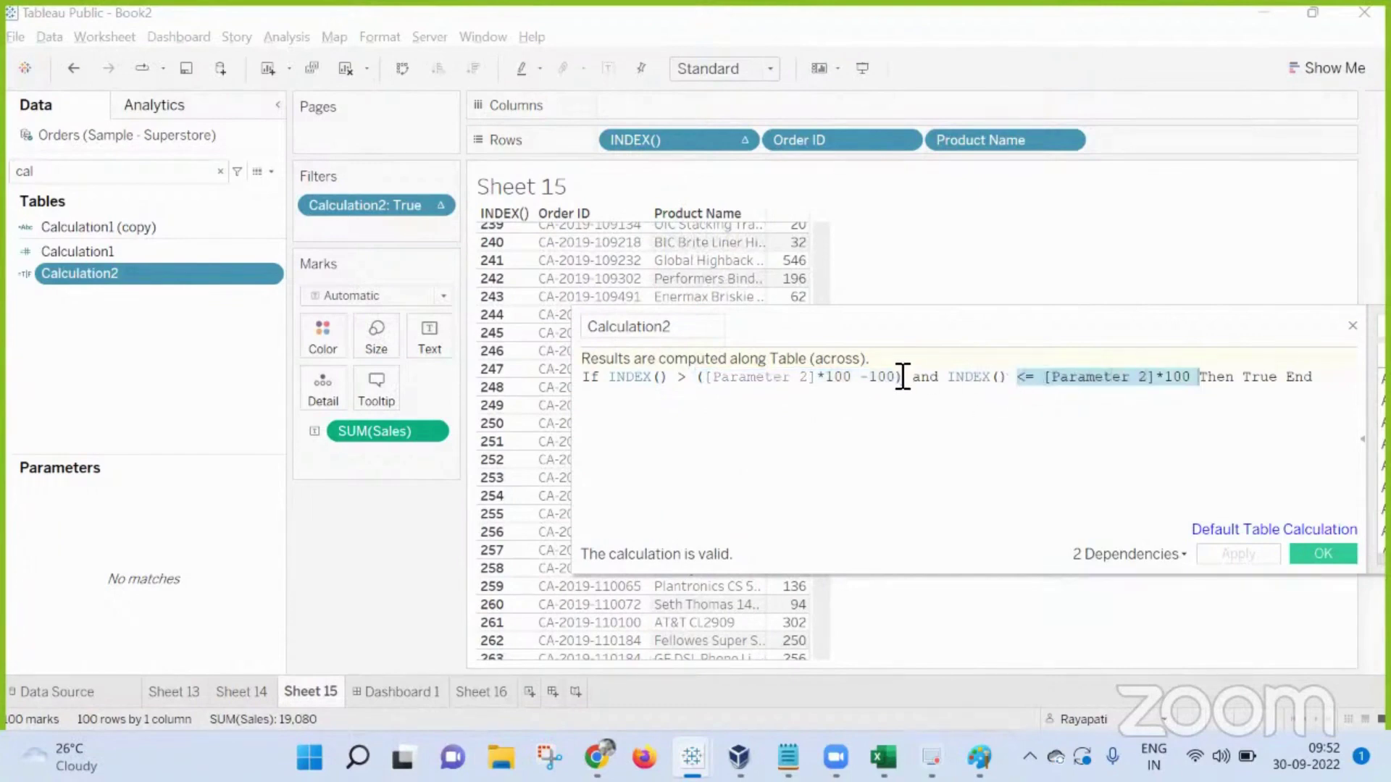
left_click_drag(902, 376, 699, 377)
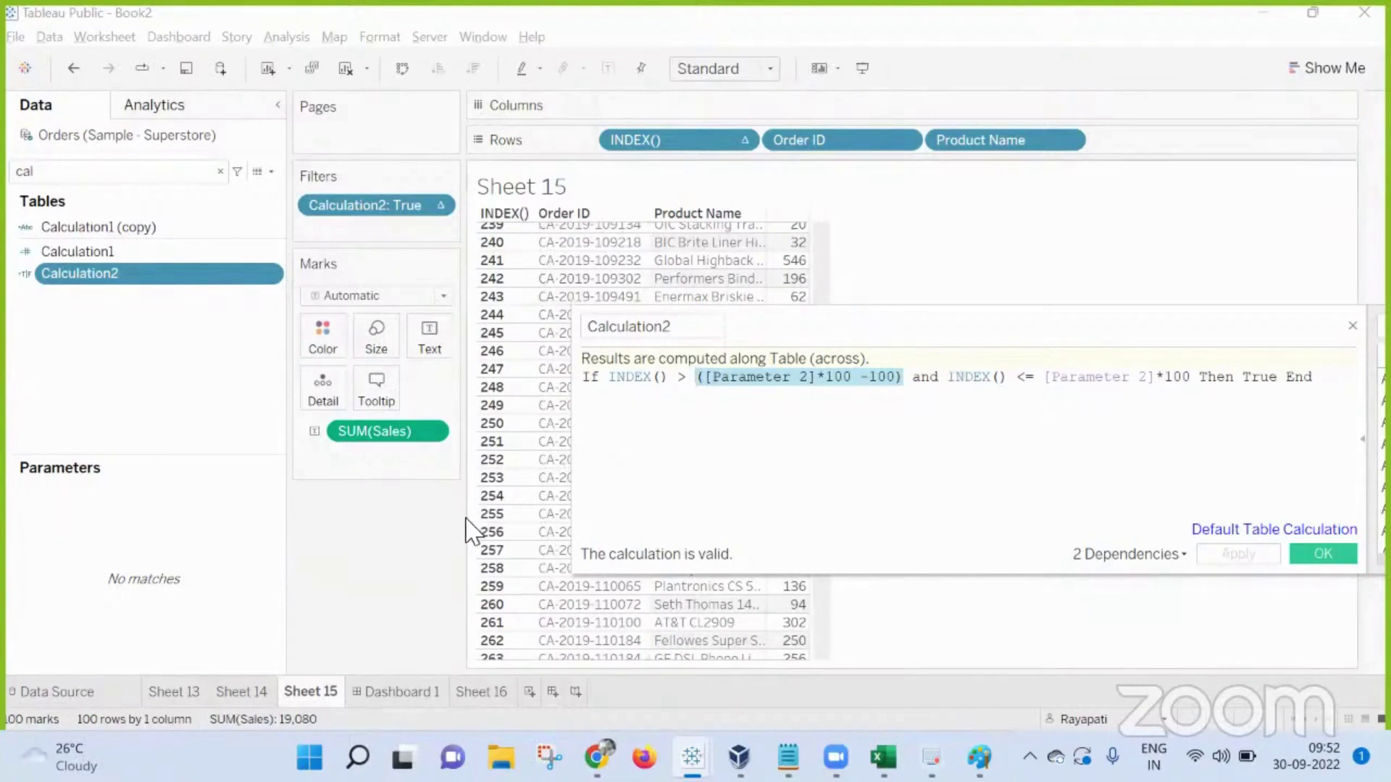
scroll(498, 510, "down", 3)
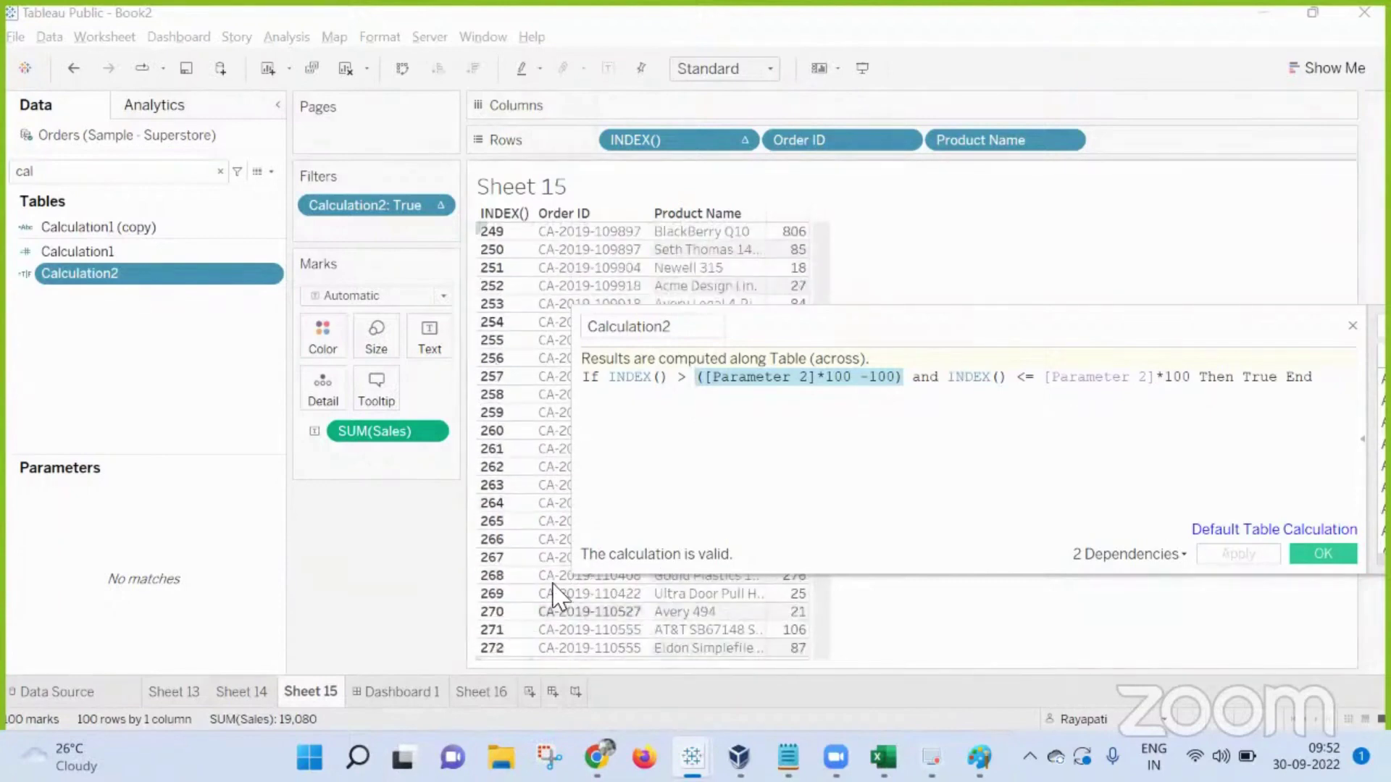
scroll(527, 598, "down", 2)
scroll(544, 557, "down", 8)
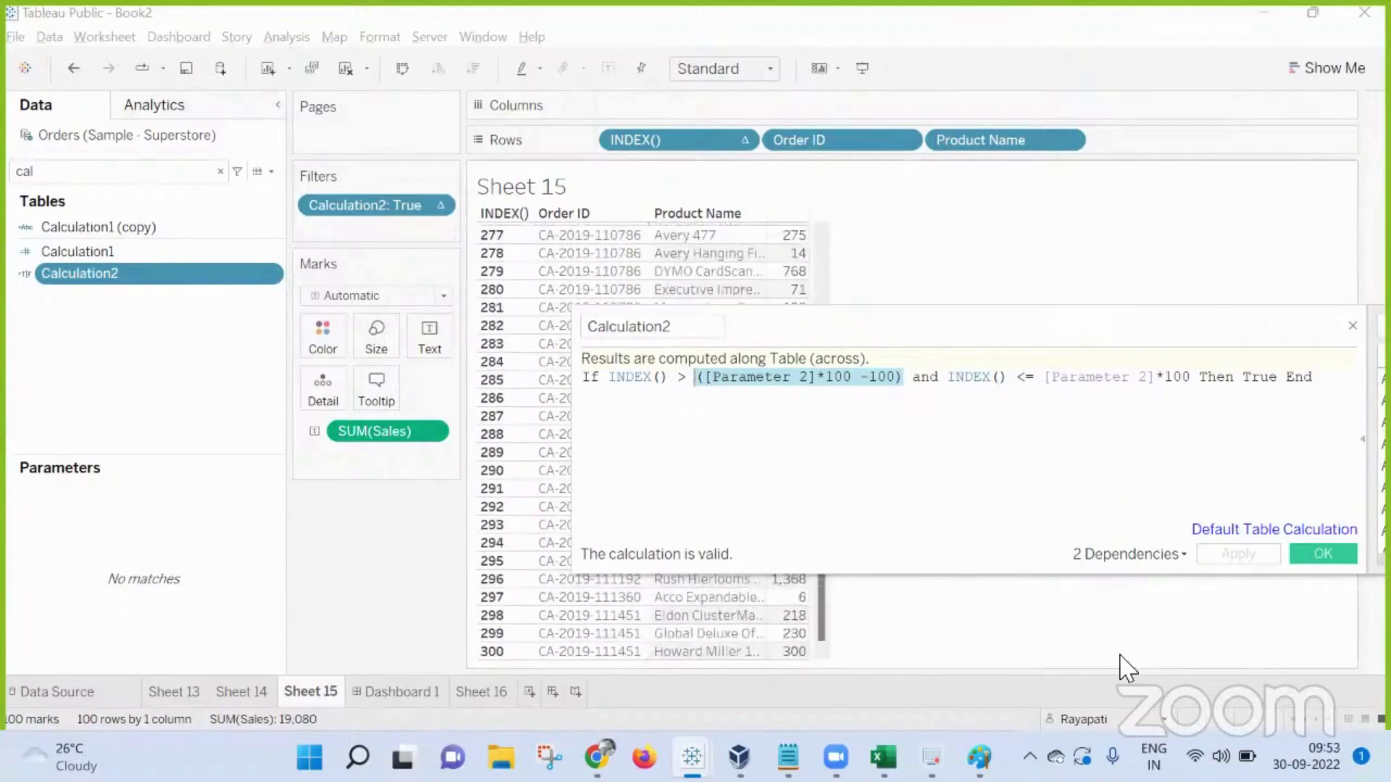